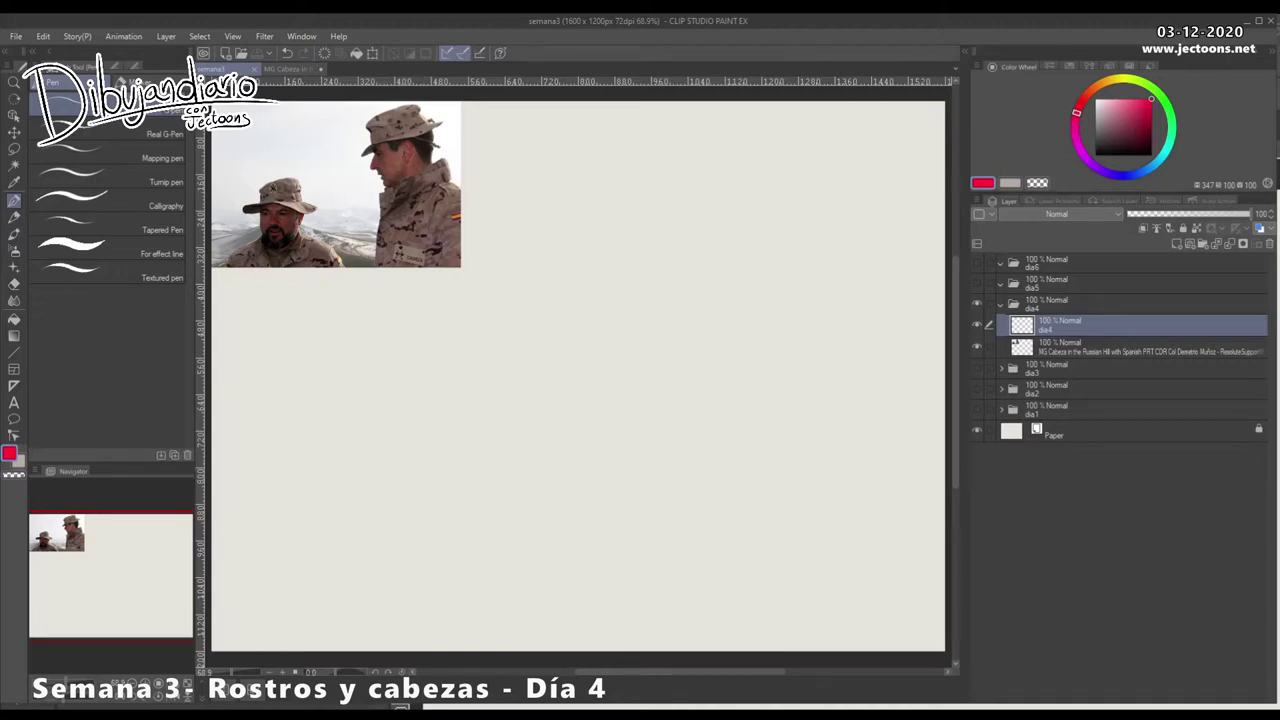
Step: Narrow the color and layer palettes to give the canvas more room, with the whole page in view
drag(964, 400, 743, 400)
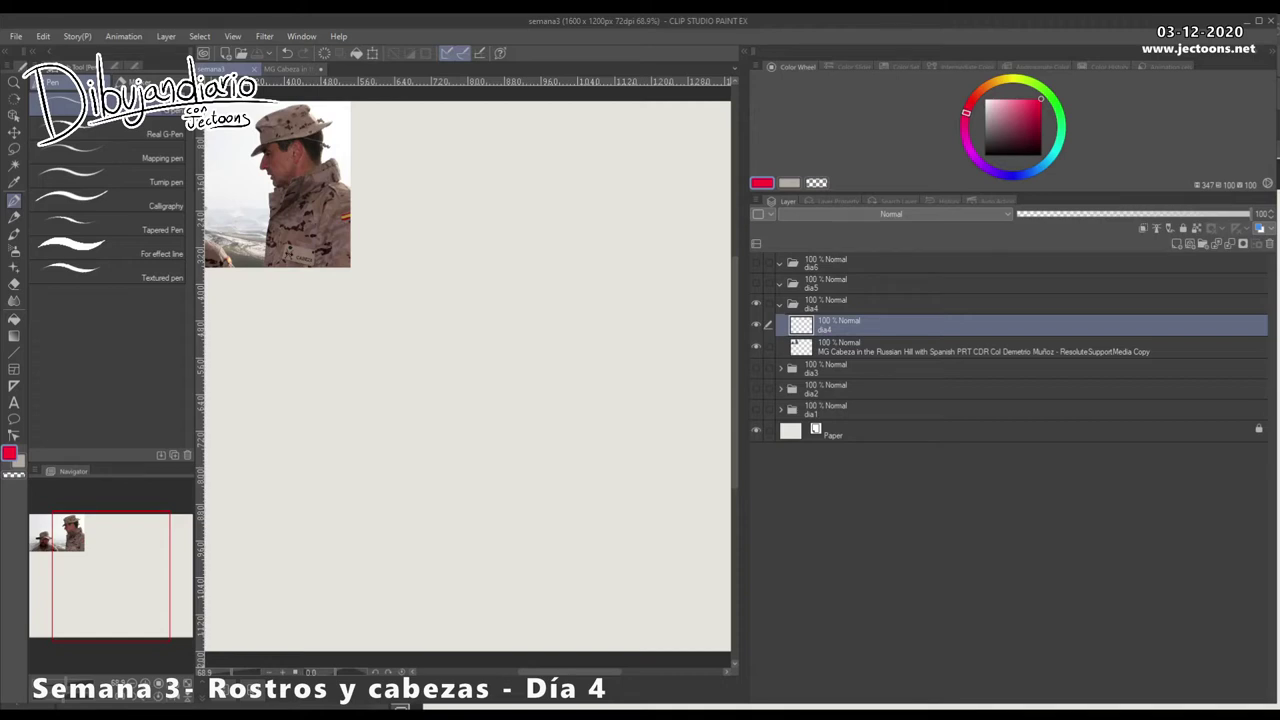
drag(742, 360, 1018, 360)
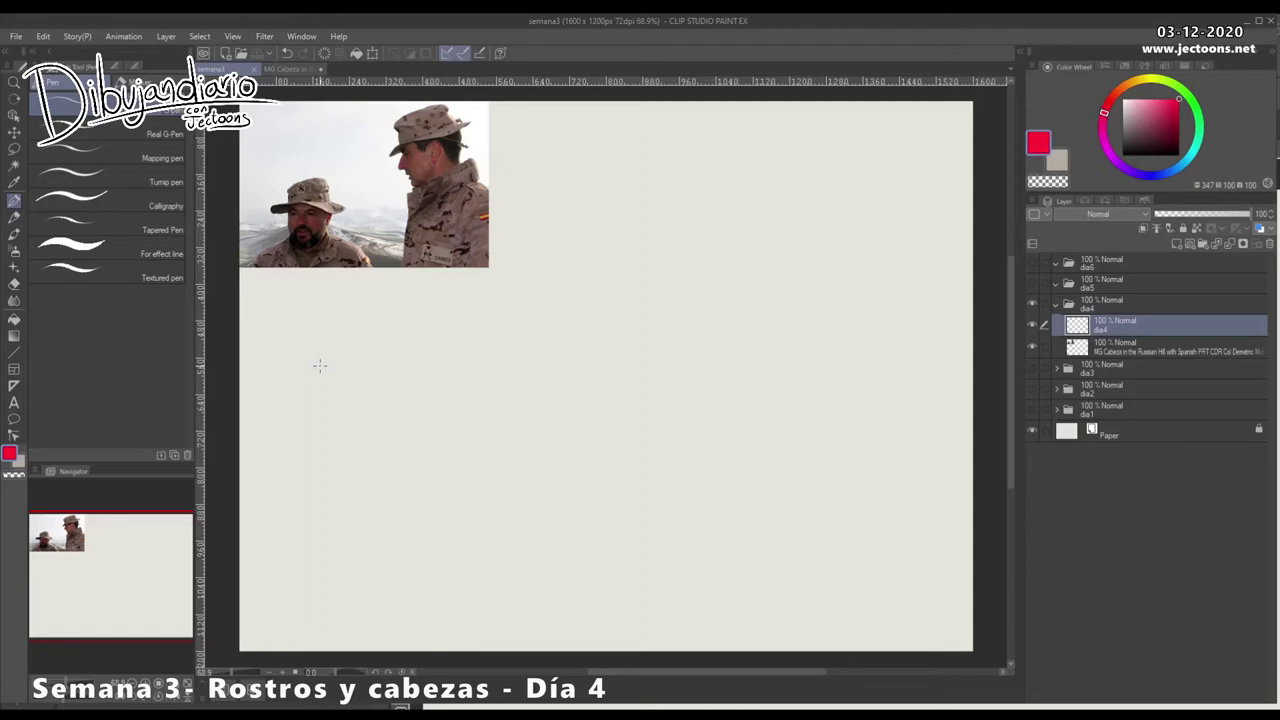
drag(634, 363, 627, 374)
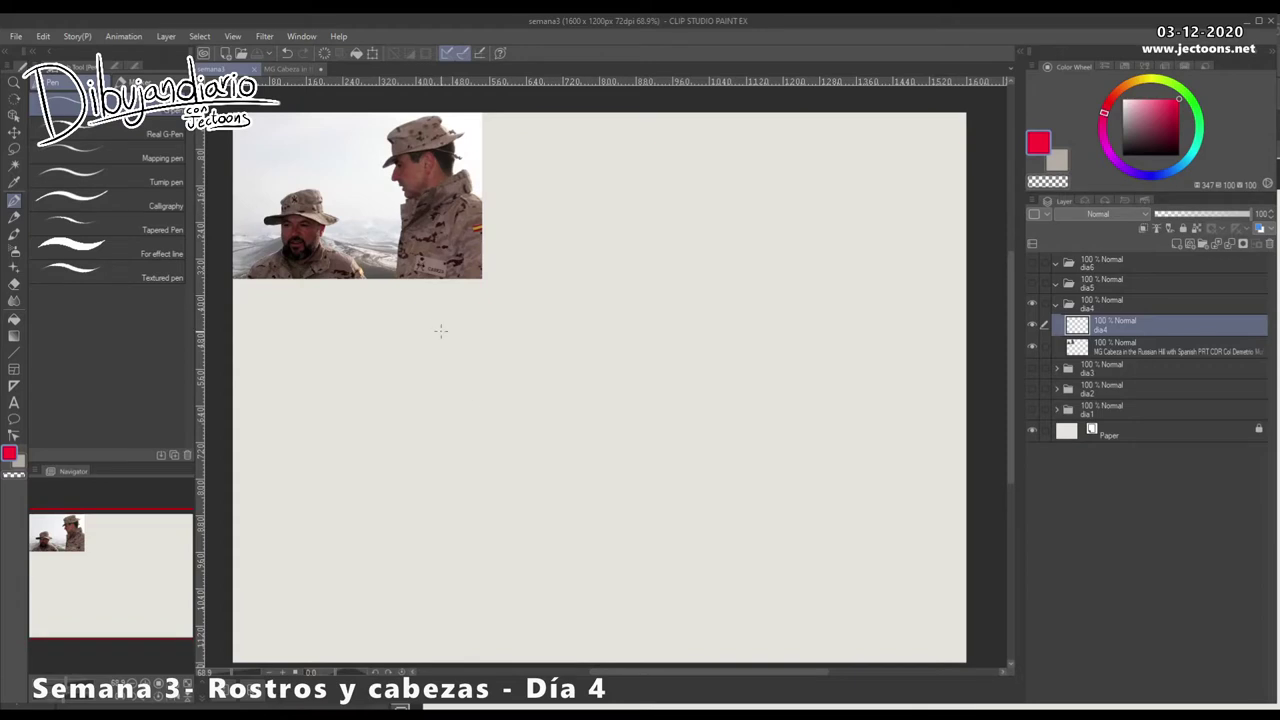
drag(871, 640, 869, 644)
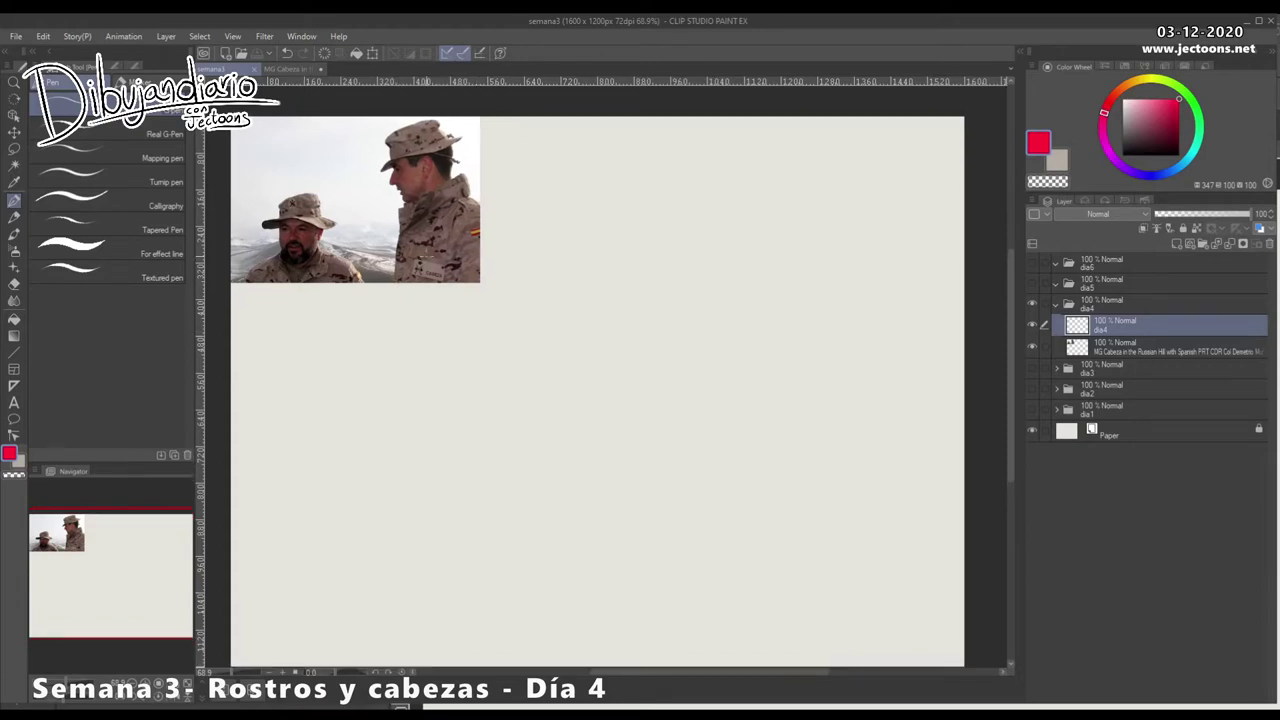
mouse_move(520, 447)
mouse_down()
mouse_move(494, 443)
mouse_move(507, 439)
mouse_up()
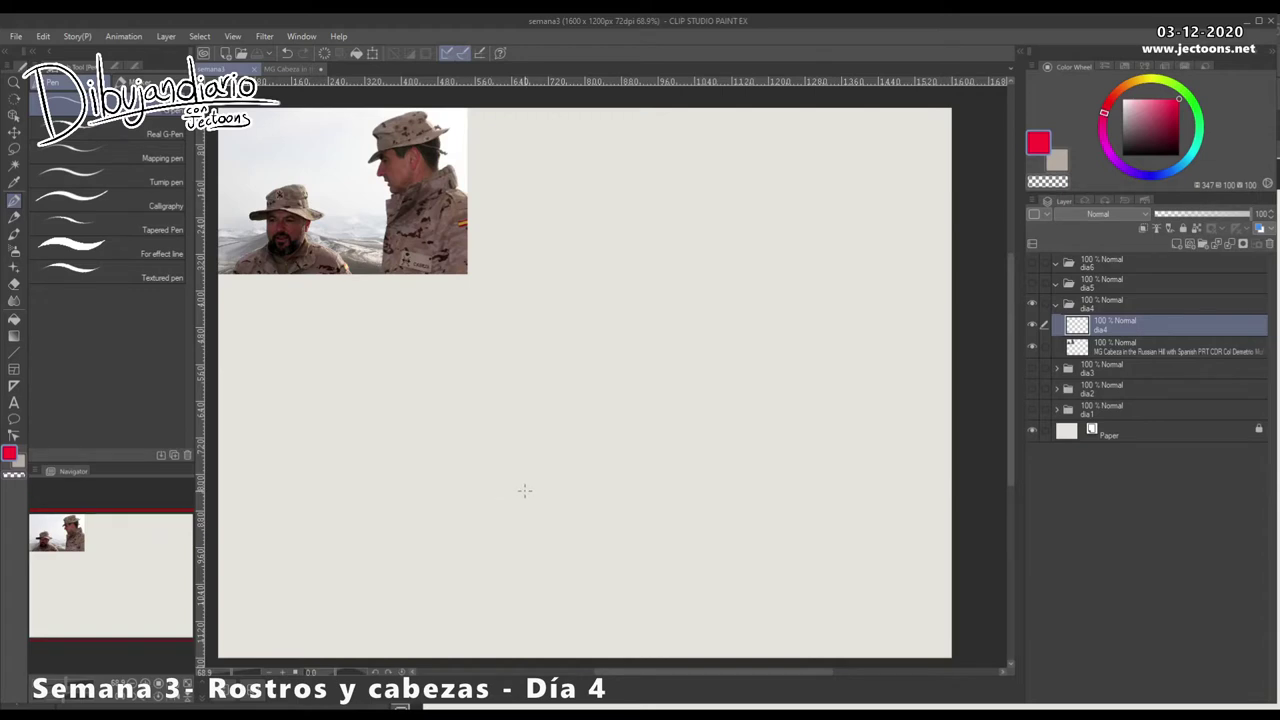
Step: Set the drawing color to black and lightly rough out a construction circle with face and jaw guide strokes beside the reference photo
click(1123, 155)
drag(601, 289, 609, 300)
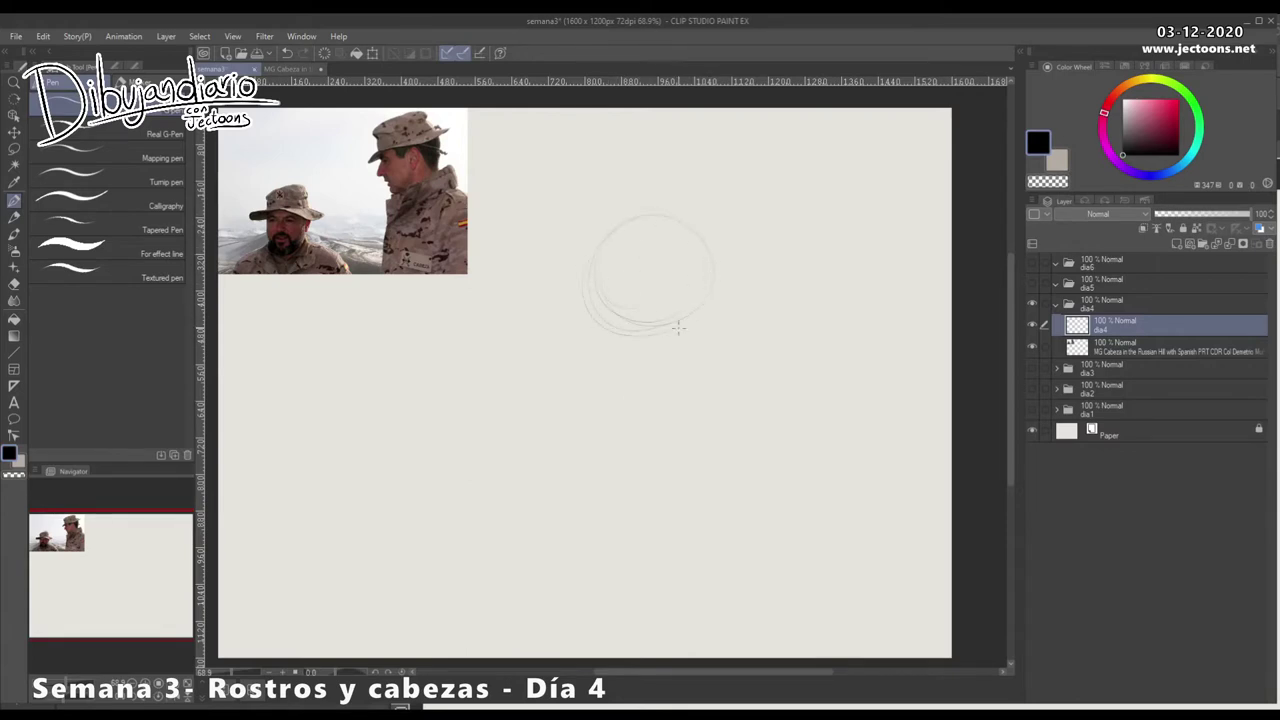
drag(594, 283, 598, 354)
drag(596, 284, 613, 356)
drag(669, 308, 665, 346)
drag(591, 316, 603, 385)
mouse_move(666, 348)
mouse_down()
mouse_move(708, 304)
mouse_move(714, 359)
mouse_move(691, 329)
mouse_move(716, 261)
mouse_move(671, 219)
mouse_move(608, 216)
mouse_move(704, 284)
mouse_move(605, 223)
mouse_move(596, 342)
mouse_move(587, 328)
mouse_move(584, 345)
mouse_move(601, 346)
mouse_move(617, 320)
mouse_move(653, 337)
mouse_move(679, 320)
mouse_move(594, 407)
mouse_up()
Step: Draw the standing soldier's left-facing profile: brow, long nose, lips and chin
drag(589, 208, 586, 251)
drag(594, 206, 579, 248)
mouse_move(576, 262)
mouse_down()
mouse_move(545, 300)
mouse_move(567, 272)
mouse_move(532, 323)
mouse_up()
mouse_move(546, 343)
mouse_down()
mouse_move(590, 369)
mouse_move(608, 412)
mouse_up()
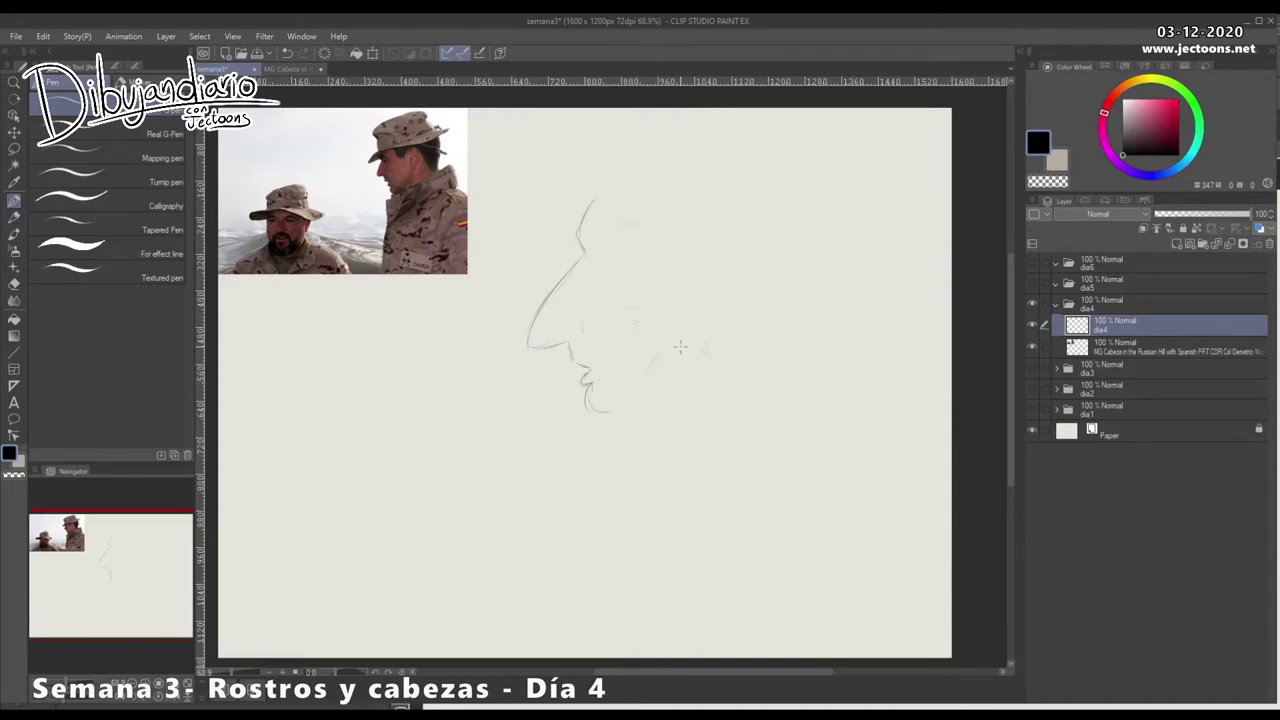
Step: Sketch the jaw line rising from the chin and a large ear at its upper end
mouse_move(690, 318)
mouse_down()
mouse_move(674, 375)
mouse_move(700, 339)
mouse_move(656, 400)
mouse_up()
mouse_move(700, 205)
mouse_down()
mouse_move(728, 282)
mouse_move(708, 342)
mouse_move(692, 326)
mouse_move(721, 308)
mouse_move(698, 306)
mouse_move(720, 330)
mouse_up()
mouse_move(742, 278)
mouse_down()
mouse_move(730, 310)
mouse_move(745, 232)
mouse_move(725, 203)
mouse_move(694, 215)
mouse_move(744, 264)
mouse_up()
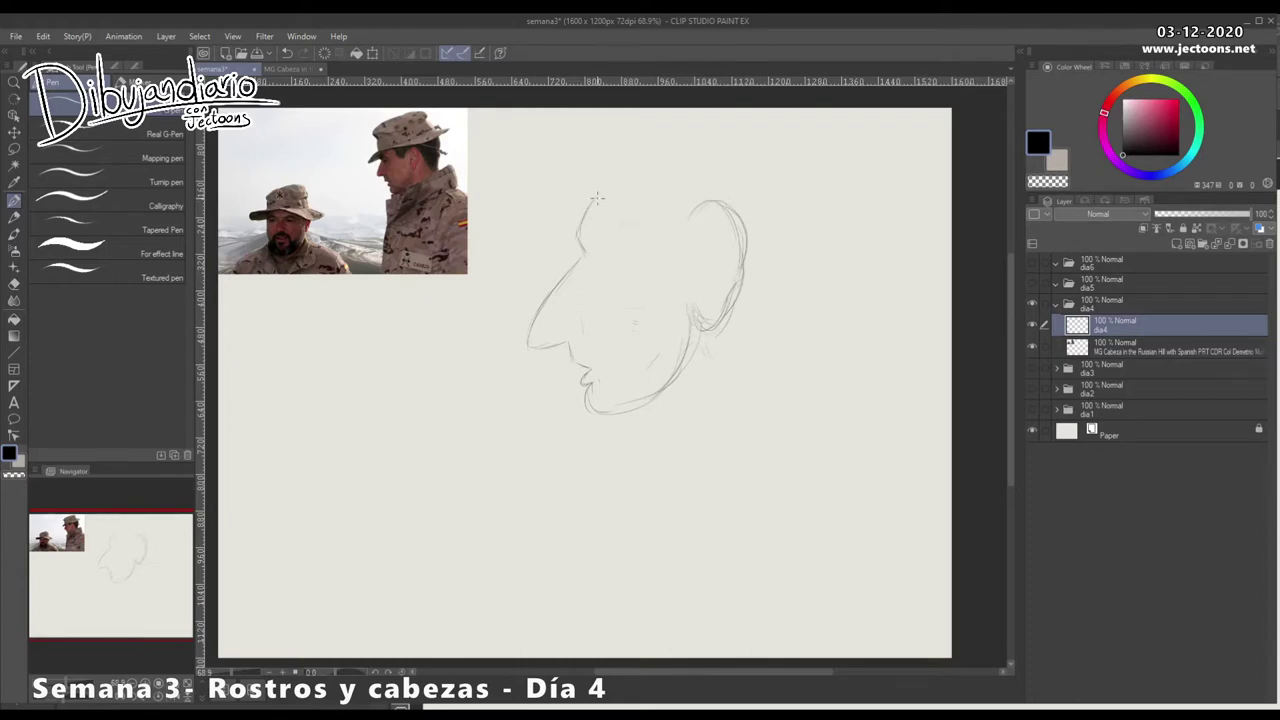
Step: Sketch the skull curve from the forehead over the ear and down to the nape
mouse_move(642, 169)
mouse_down()
mouse_move(708, 160)
mouse_move(798, 262)
mouse_up()
mouse_move(596, 200)
mouse_down()
mouse_move(690, 152)
mouse_move(790, 182)
mouse_up()
drag(722, 152, 790, 266)
drag(775, 180, 790, 304)
mouse_move(796, 200)
mouse_down()
mouse_move(756, 326)
mouse_move(769, 305)
mouse_move(731, 384)
mouse_up()
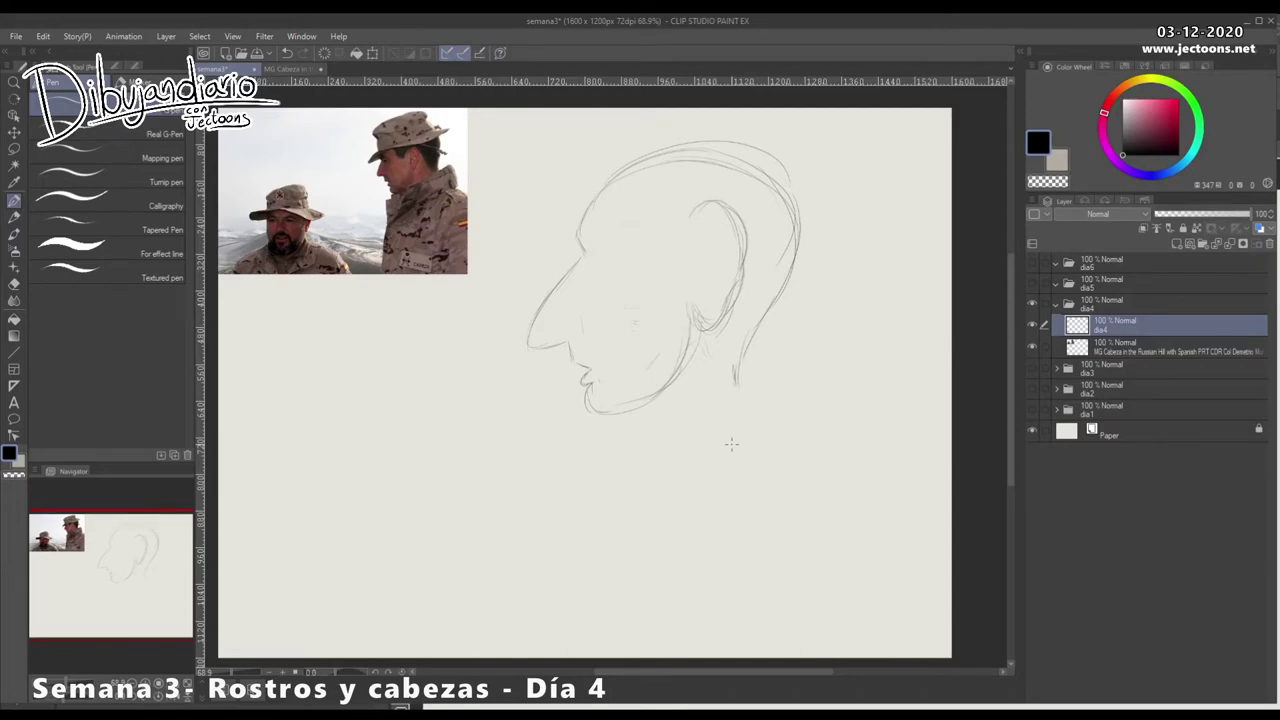
Step: Replace the skull curve with a taller, deeper one and clean up its line down to the nape
mouse_move(768, 314)
mouse_down()
mouse_move(760, 376)
mouse_move(756, 357)
mouse_up()
mouse_move(795, 209)
mouse_down()
mouse_move(788, 234)
mouse_move(780, 189)
mouse_move(748, 168)
mouse_move(802, 172)
mouse_move(729, 140)
mouse_move(590, 189)
mouse_move(580, 212)
mouse_move(680, 130)
mouse_move(740, 136)
mouse_move(784, 160)
mouse_up()
key(p)
drag(690, 136, 812, 194)
mouse_move(748, 146)
mouse_down()
mouse_move(822, 220)
mouse_move(804, 248)
mouse_up()
mouse_move(820, 188)
mouse_down()
mouse_move(780, 320)
mouse_move(800, 195)
mouse_move(749, 362)
mouse_move(783, 298)
mouse_move(759, 370)
mouse_up()
mouse_move(734, 318)
mouse_down()
mouse_move(737, 386)
mouse_move(753, 313)
mouse_up()
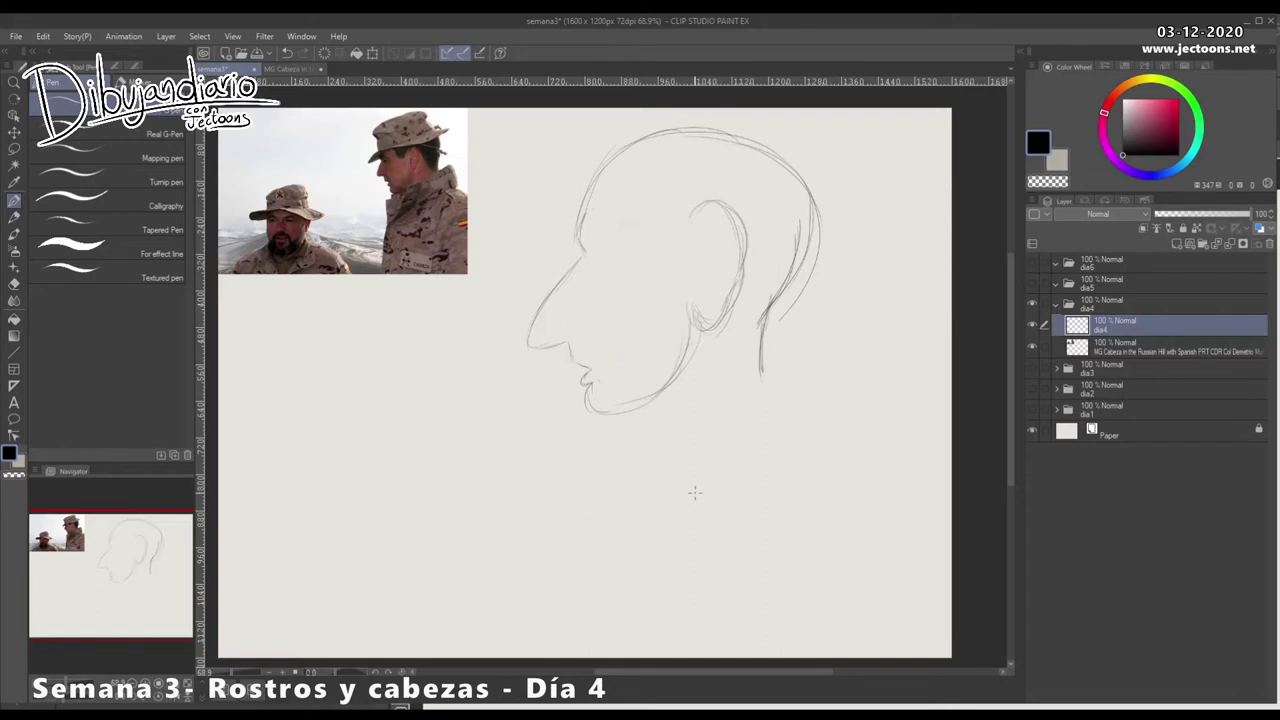
drag(777, 318, 762, 368)
mouse_move(791, 274)
mouse_down()
mouse_move(757, 359)
mouse_move(762, 315)
mouse_up()
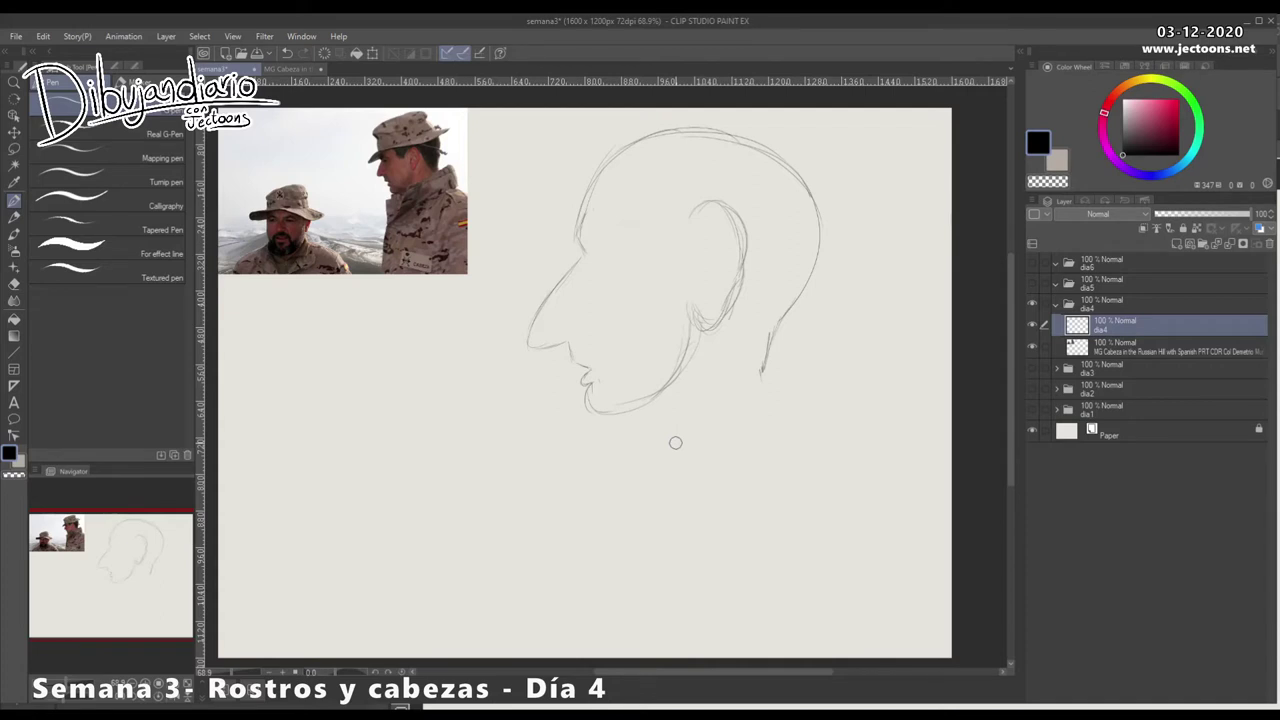
Step: Lasso the whole head sketch, move it slightly down the page, and clear the selection
click(14, 149)
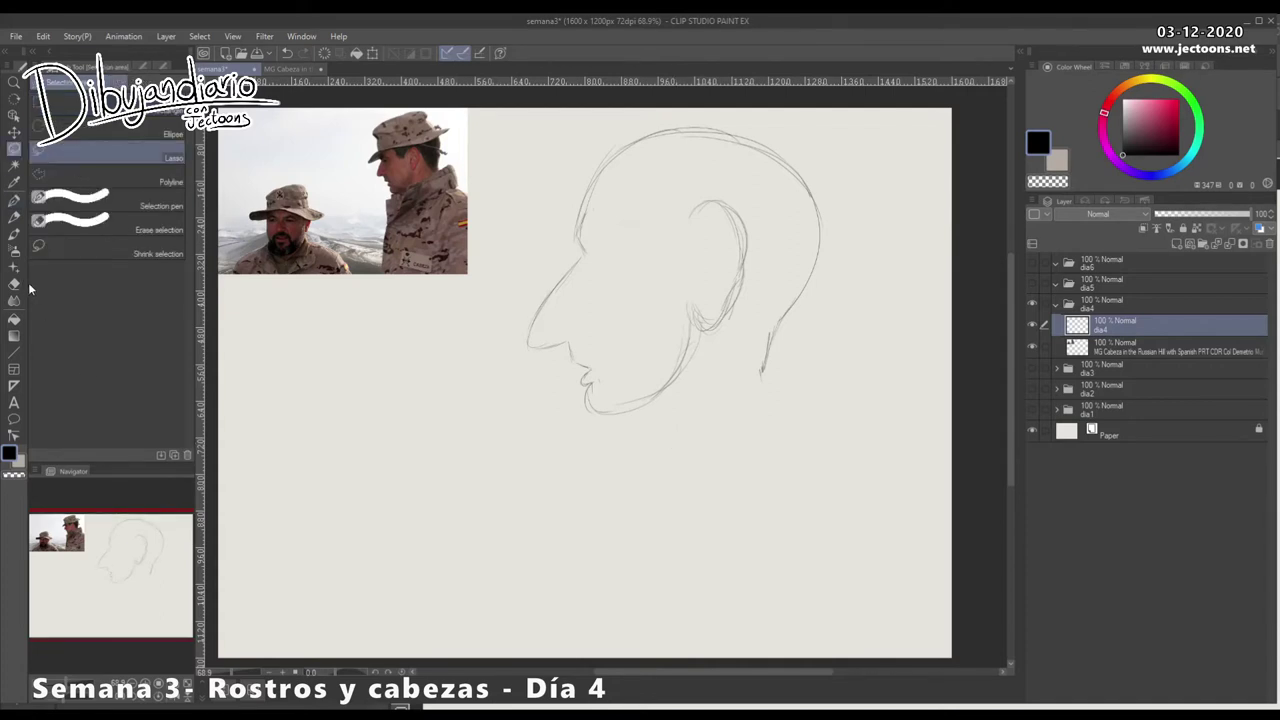
mouse_move(667, 115)
mouse_down()
mouse_move(555, 175)
mouse_move(546, 456)
mouse_move(870, 200)
mouse_move(664, 116)
mouse_up()
click(14, 133)
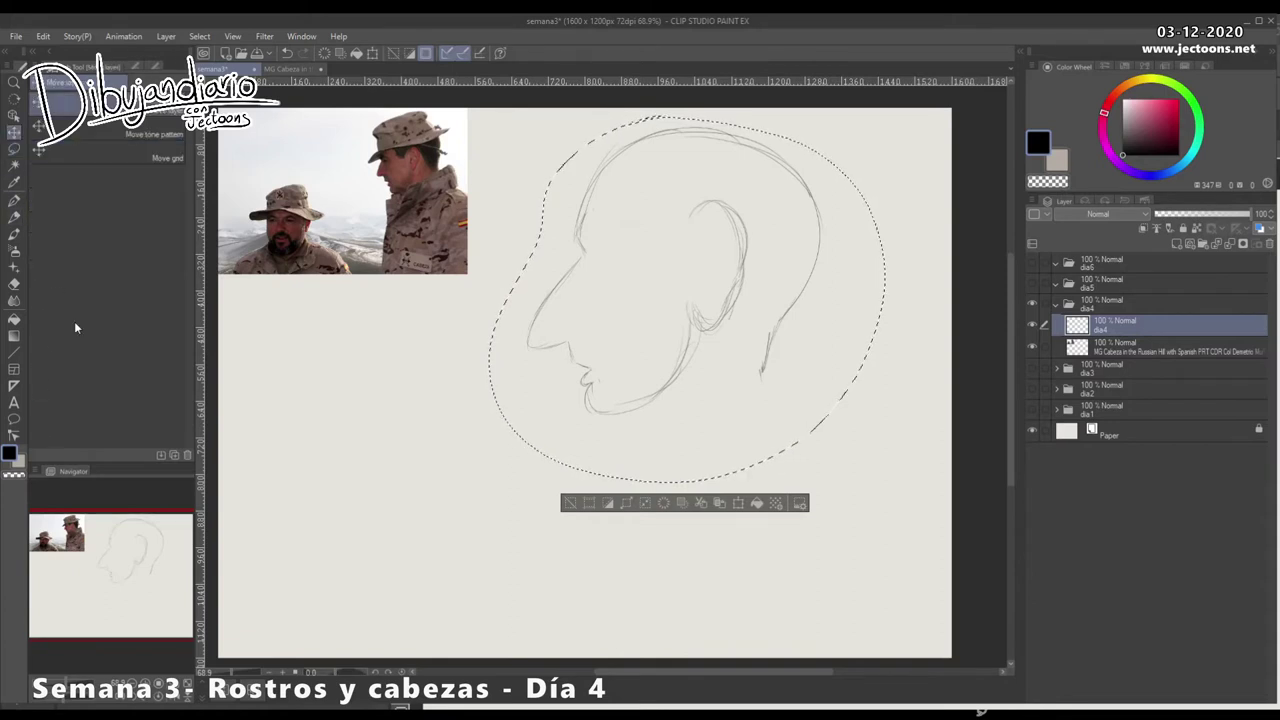
drag(686, 300, 680, 318)
key(p)
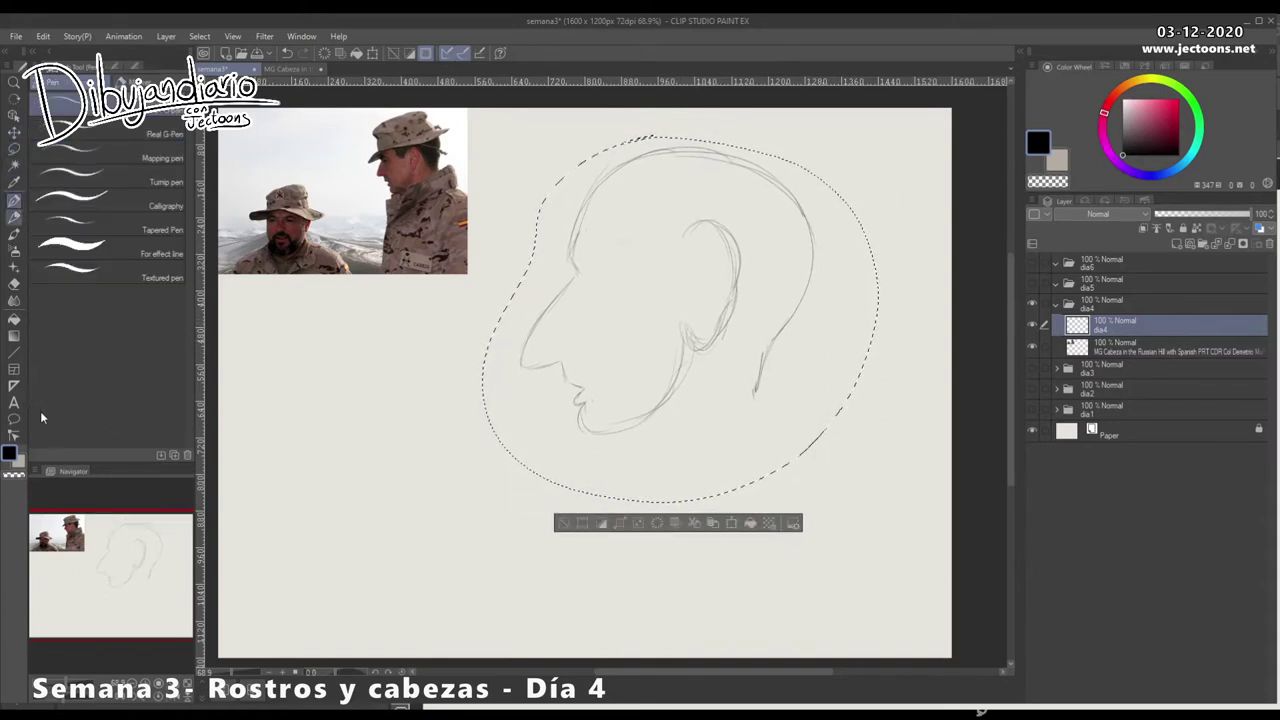
key(ctrl+d)
Step: Sketch the raised jacket collar behind the neck, sloping from below the ear to a short vertical back edge
scroll(585, 383, left, 1)
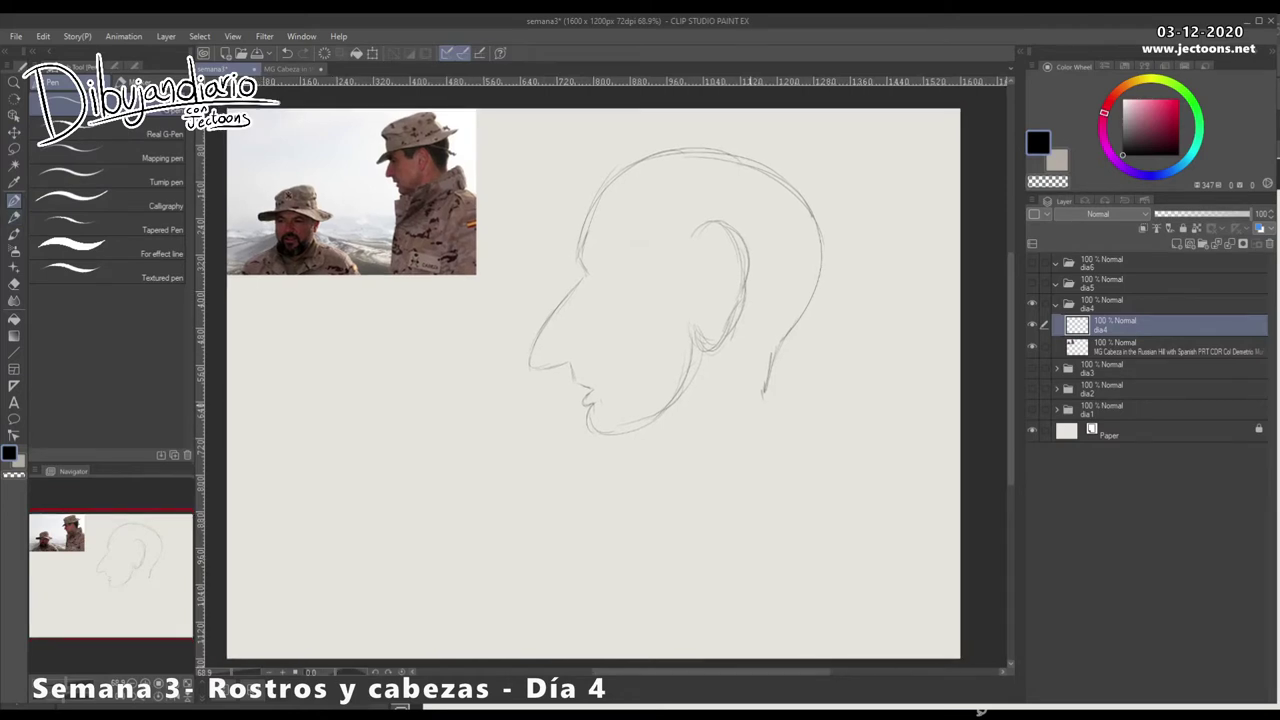
drag(755, 400, 737, 374)
scroll(731, 410, up, 1)
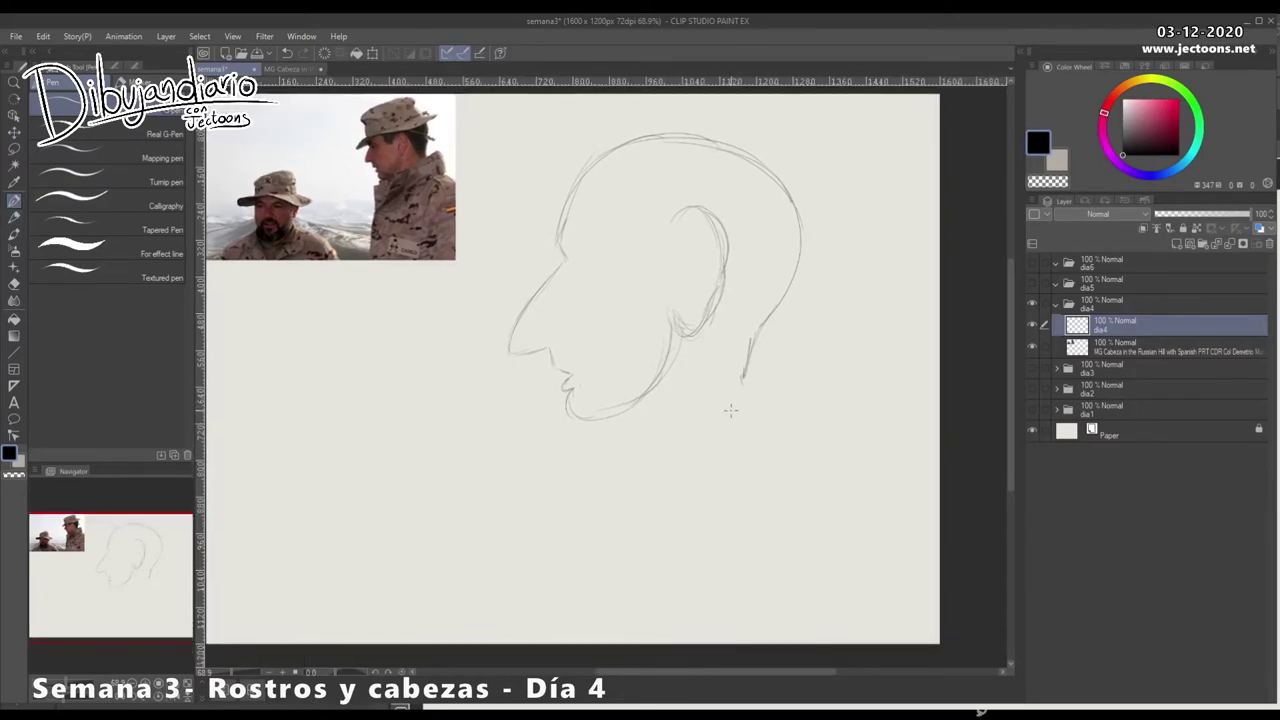
scroll(710, 452, left, 1)
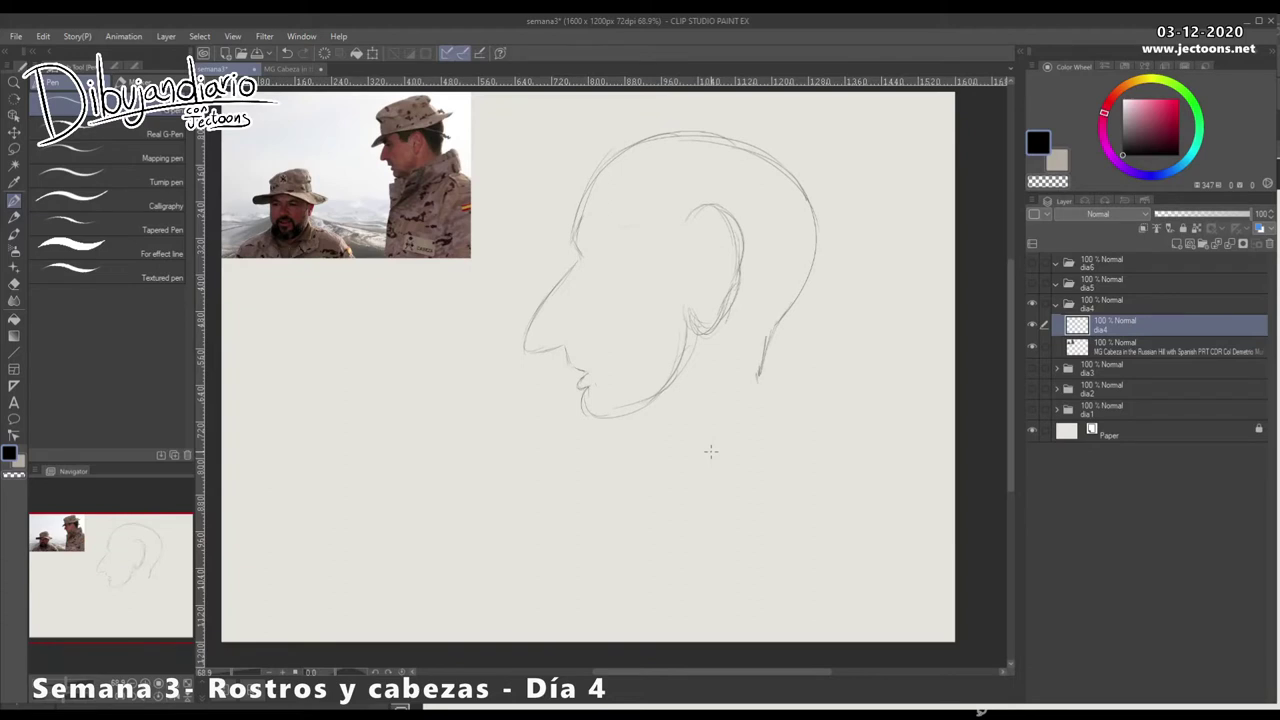
scroll(710, 452, right, 1)
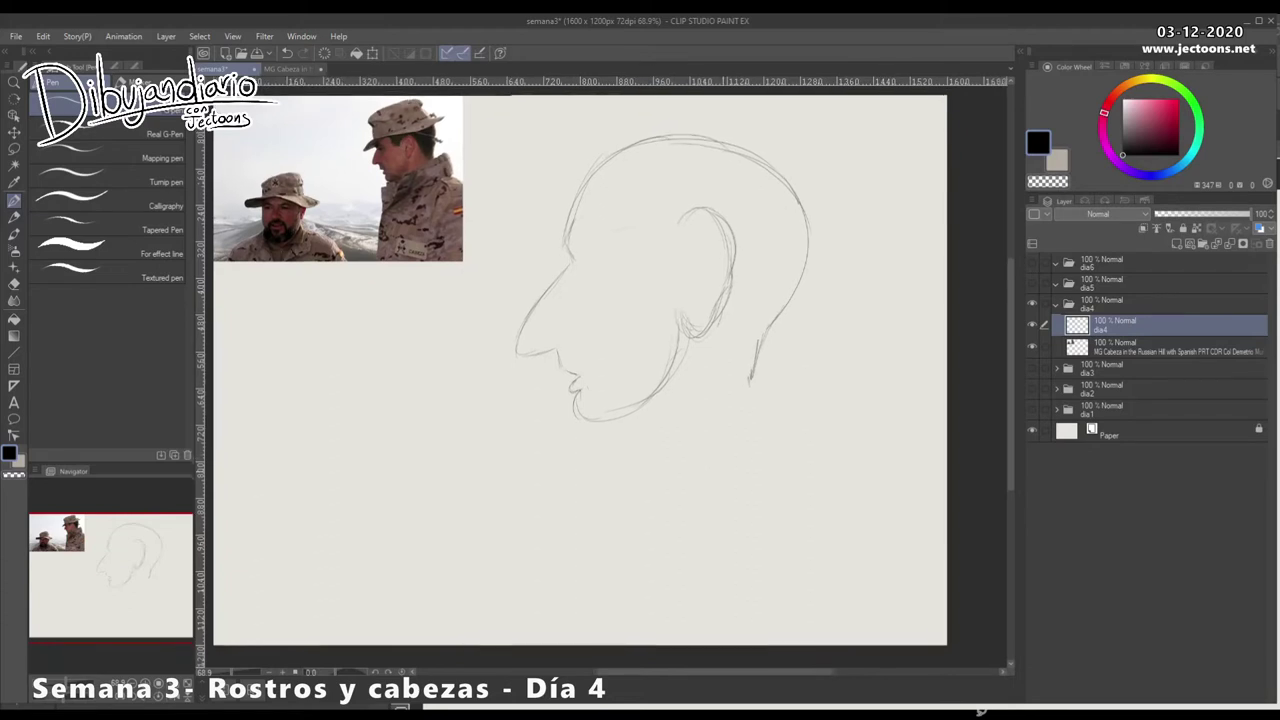
scroll(750, 449, right, 1)
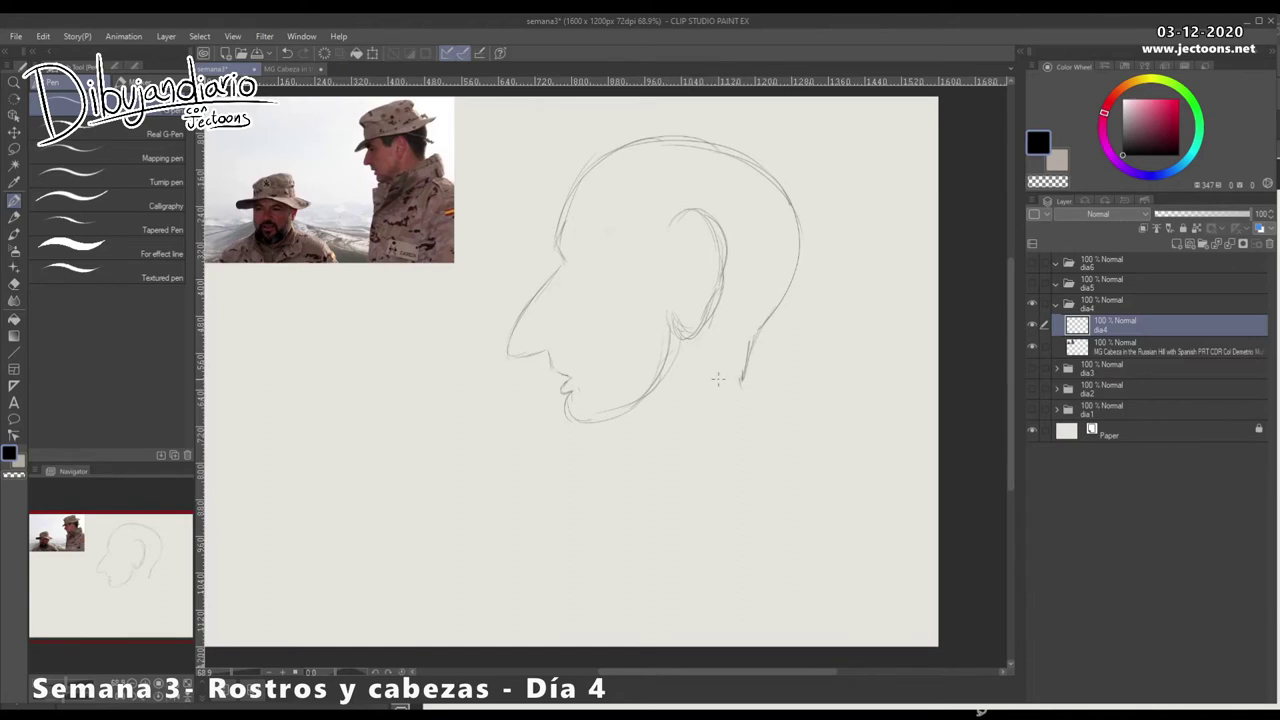
mouse_move(717, 371)
mouse_down()
mouse_move(798, 335)
mouse_move(698, 375)
mouse_move(859, 314)
mouse_move(860, 392)
mouse_up()
mouse_move(684, 378)
mouse_down()
mouse_move(878, 307)
mouse_move(860, 390)
mouse_up()
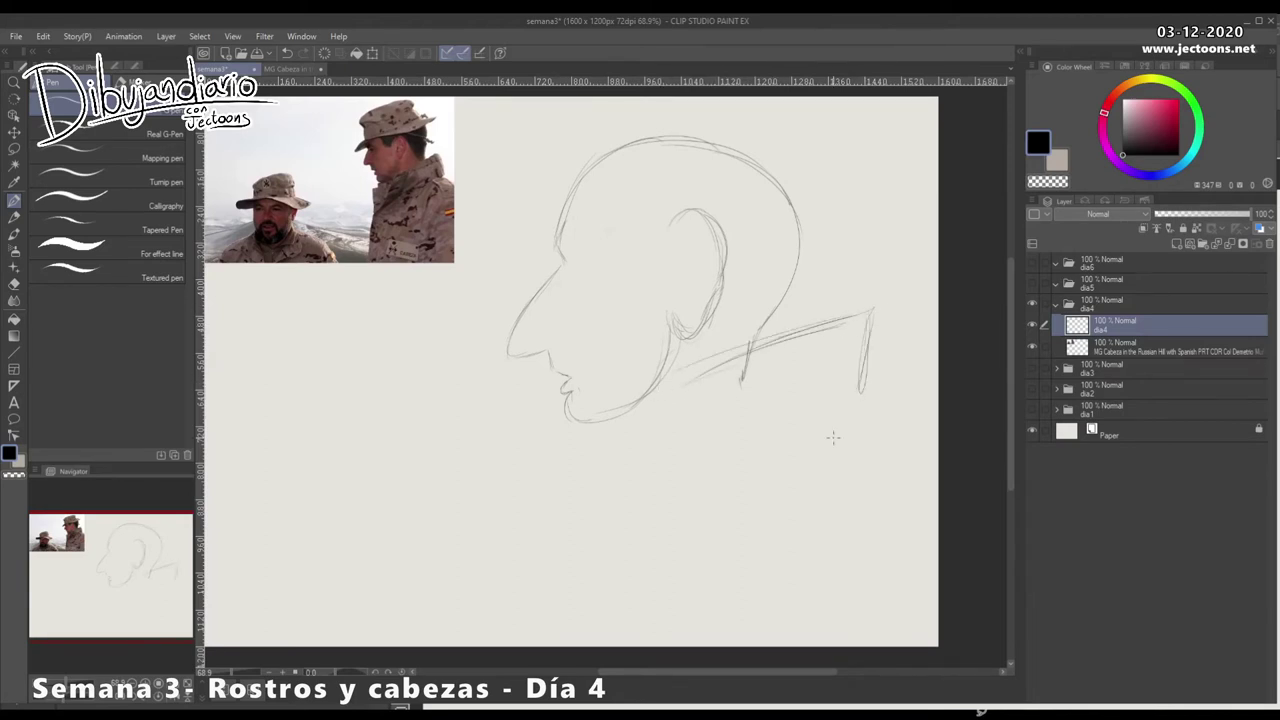
Step: Draw the near side of the collar descending diagonally from behind the jaw toward the throat
mouse_move(692, 366)
mouse_down()
mouse_move(648, 452)
mouse_move(646, 430)
mouse_up()
drag(697, 336, 650, 406)
mouse_move(697, 310)
mouse_down()
mouse_move(755, 288)
mouse_move(728, 352)
mouse_up()
drag(762, 306, 676, 388)
mouse_move(728, 346)
mouse_down()
mouse_move(648, 406)
mouse_move(741, 317)
mouse_move(628, 412)
mouse_up()
drag(754, 304, 732, 334)
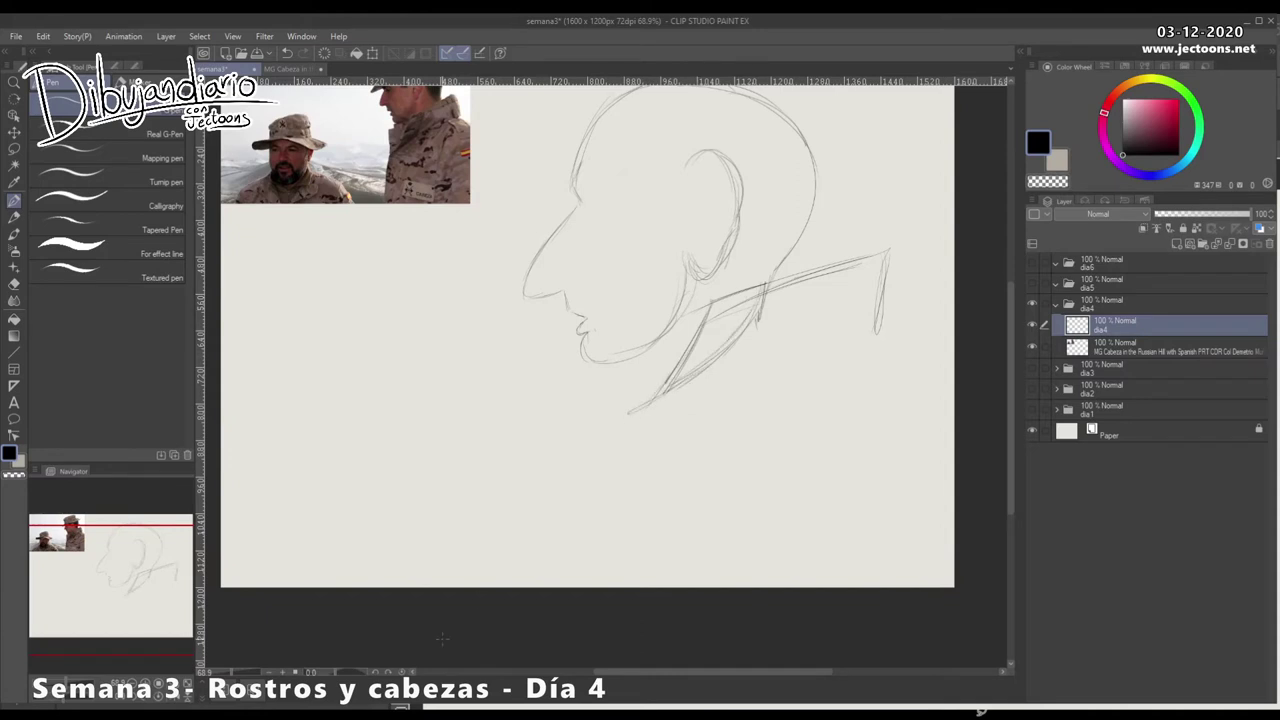
Step: Sketch the underside of the chin and the front collar flap below it
drag(655, 373, 636, 398)
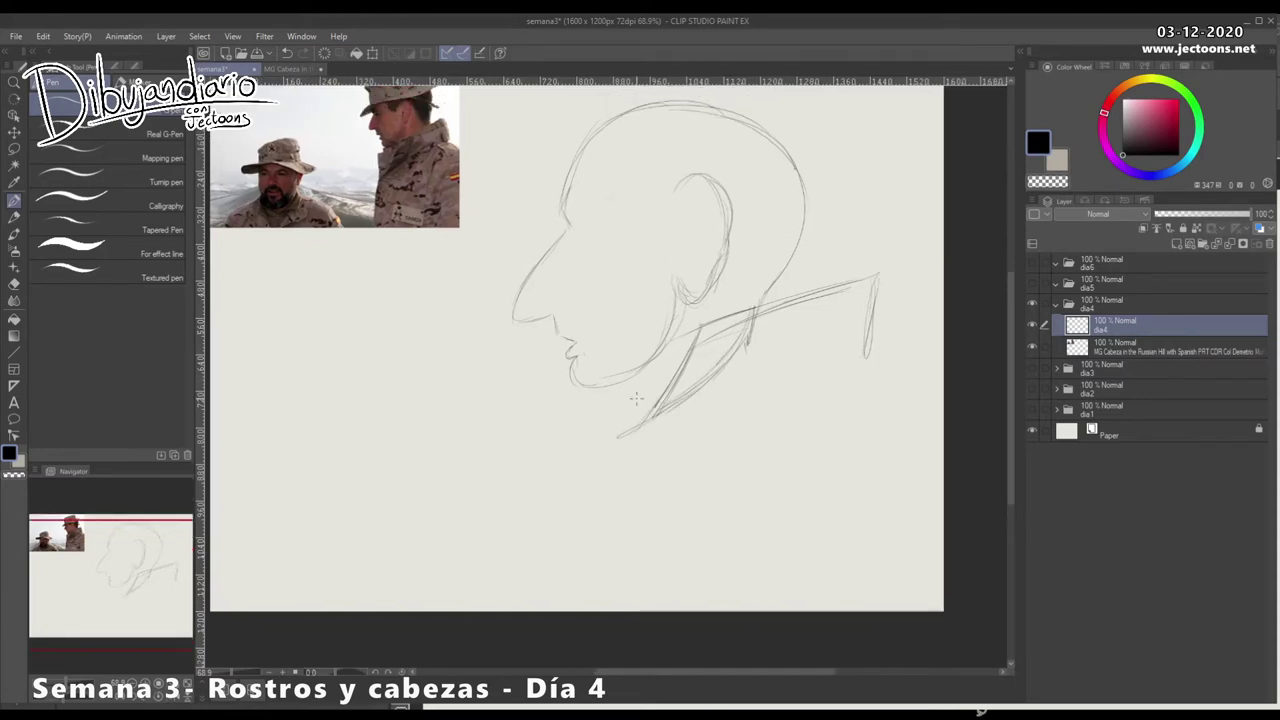
mouse_move(580, 370)
mouse_down()
mouse_move(644, 376)
mouse_move(631, 394)
mouse_move(615, 384)
mouse_move(650, 388)
mouse_up()
mouse_move(622, 388)
mouse_down()
mouse_move(572, 368)
mouse_move(628, 386)
mouse_move(650, 414)
mouse_move(626, 514)
mouse_move(726, 503)
mouse_move(736, 464)
mouse_up()
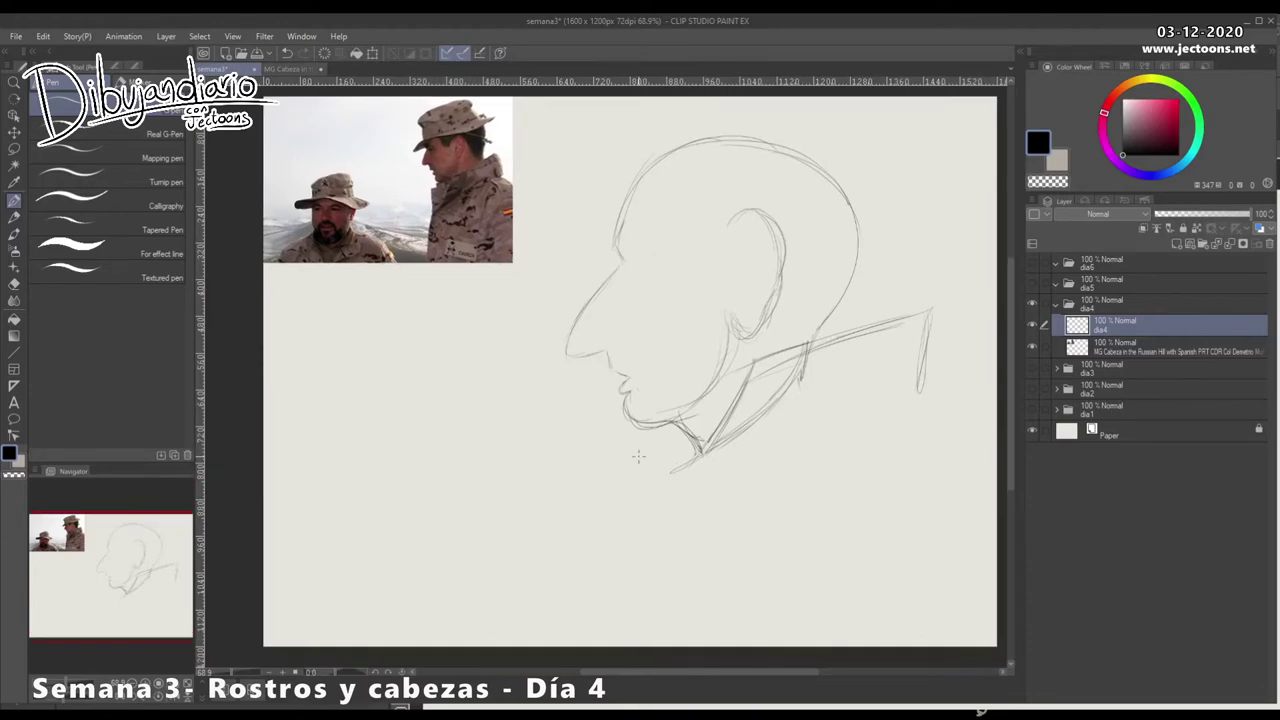
drag(630, 455, 658, 510)
mouse_move(680, 428)
mouse_down()
mouse_move(631, 442)
mouse_move(640, 489)
mouse_move(621, 451)
mouse_move(614, 475)
mouse_move(623, 510)
mouse_move(676, 514)
mouse_up()
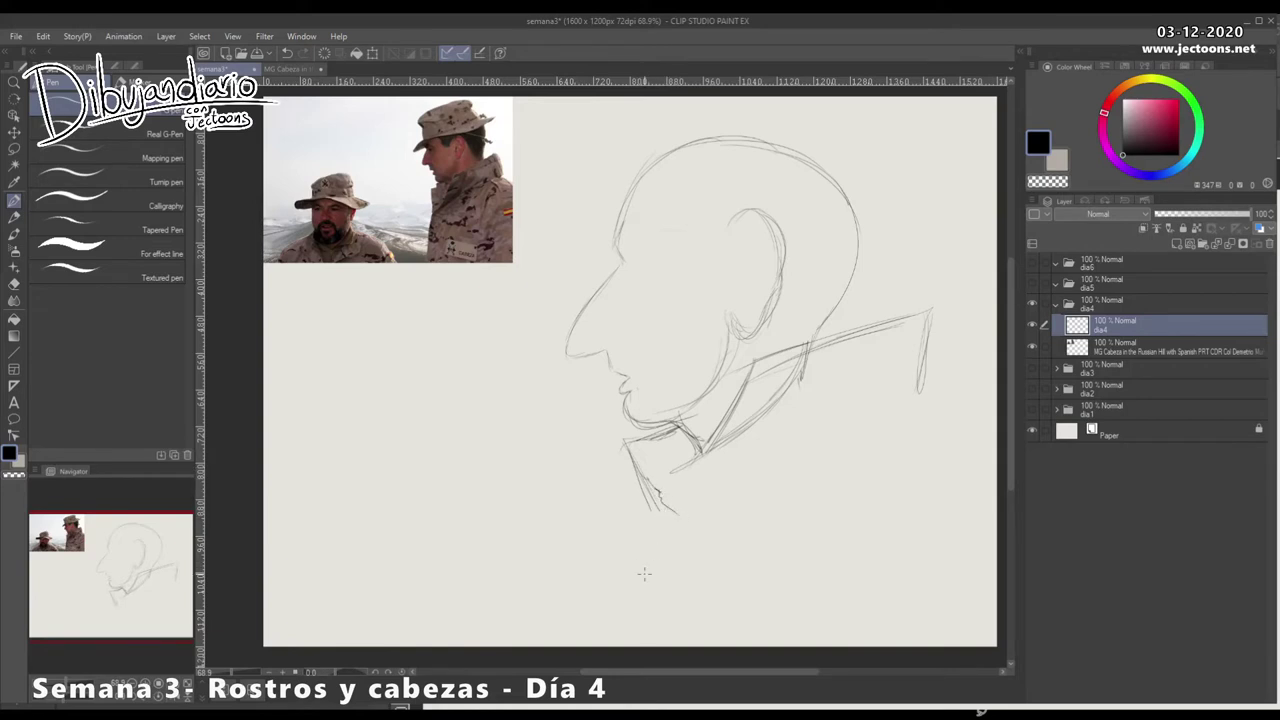
Step: Erase the overlapping curve between nape and throat, and reinforce the near collar edge
mouse_move(752, 428)
mouse_down()
mouse_move(751, 414)
mouse_move(718, 452)
mouse_move(798, 383)
mouse_up()
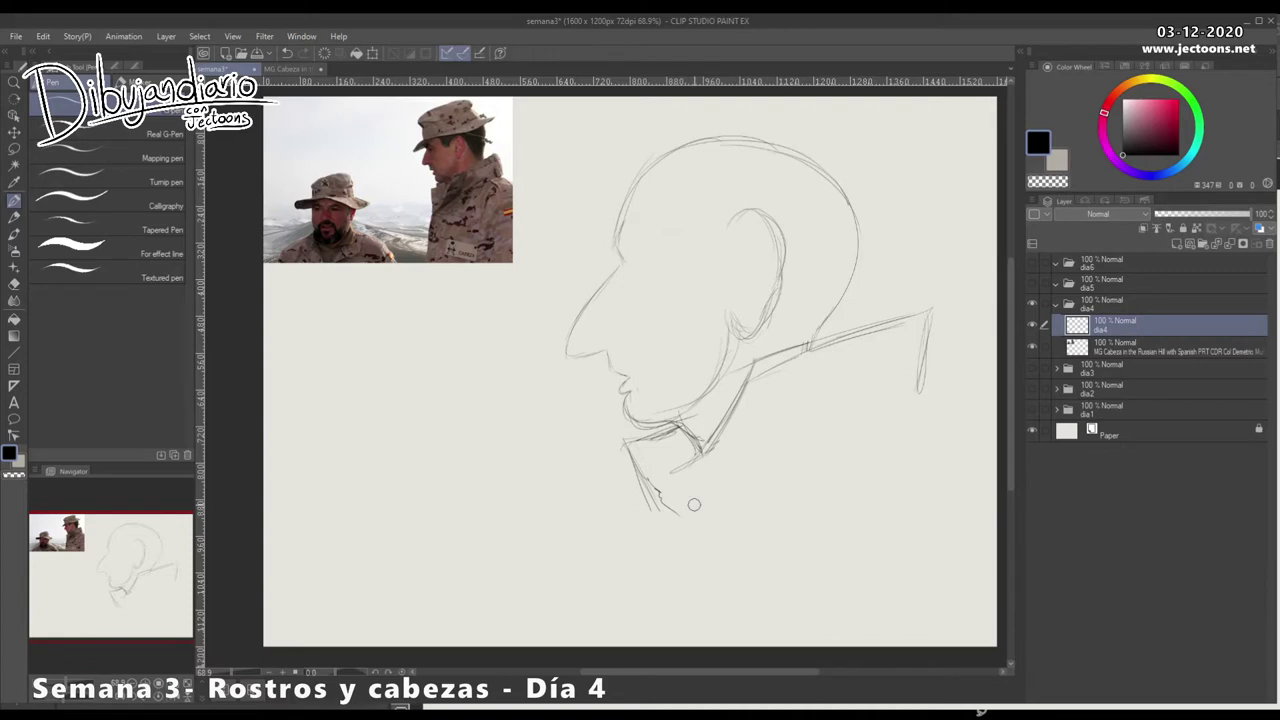
key(p)
mouse_move(775, 354)
mouse_down()
mouse_move(745, 373)
mouse_move(737, 398)
mouse_up()
Step: Scale the whole sketch down proportionally to about 90% of its size, keeping its lower-left corner in place
click(14, 149)
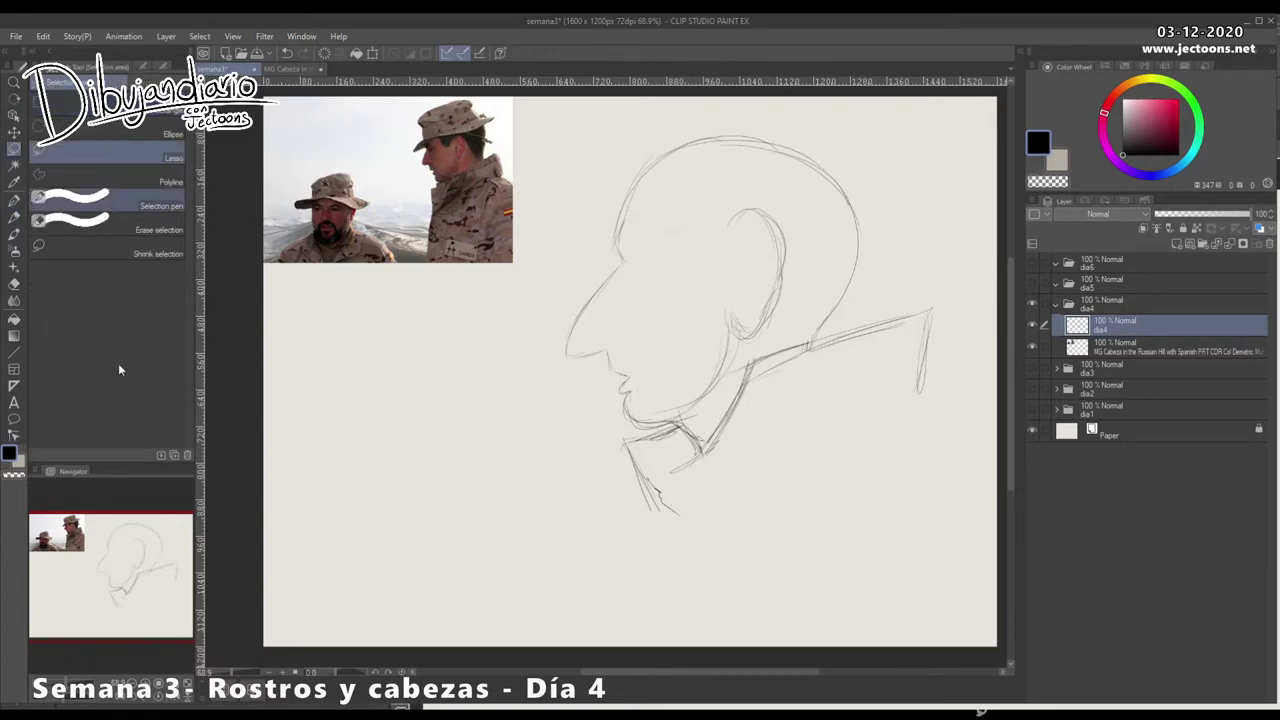
click(14, 132)
key(ctrl+t)
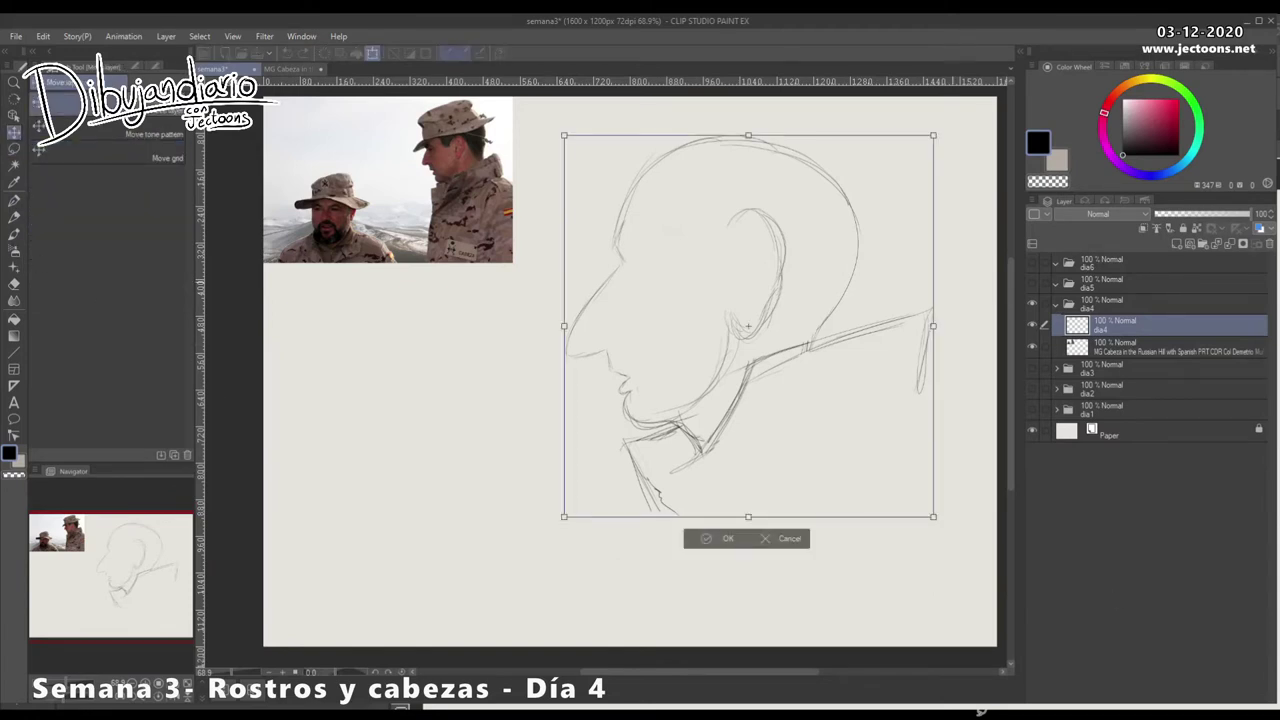
drag(933, 135, 897, 173)
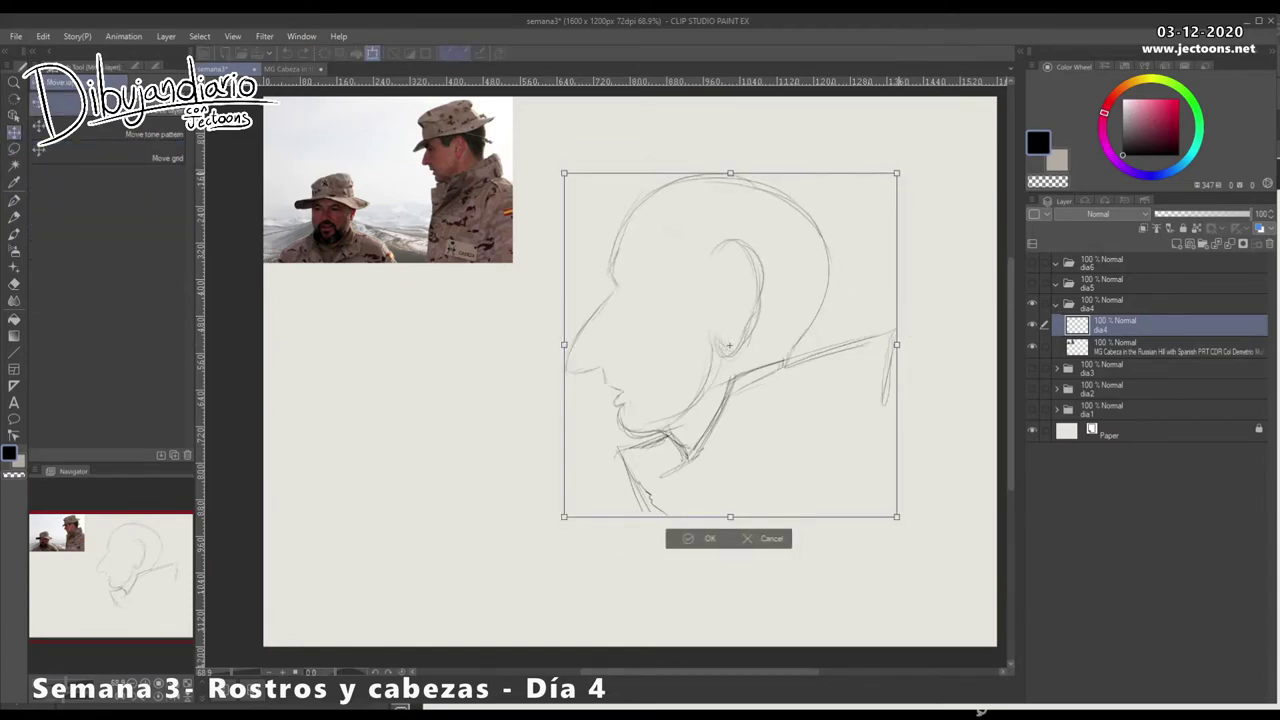
key(Return)
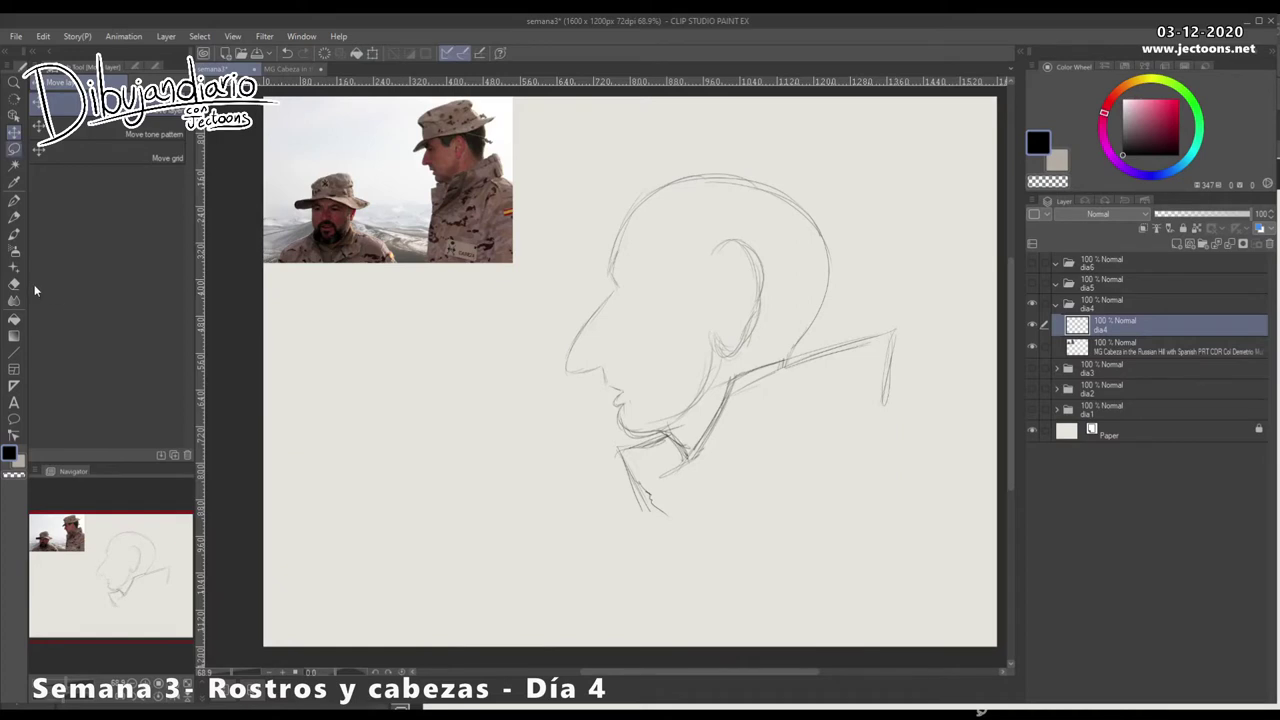
Step: Draw the shoulder and upper back line beneath the collar, plus a short sleeve seam
key(p)
key(p)
mouse_move(578, 400)
mouse_down()
mouse_move(583, 411)
mouse_move(575, 381)
mouse_up()
drag(819, 450, 762, 436)
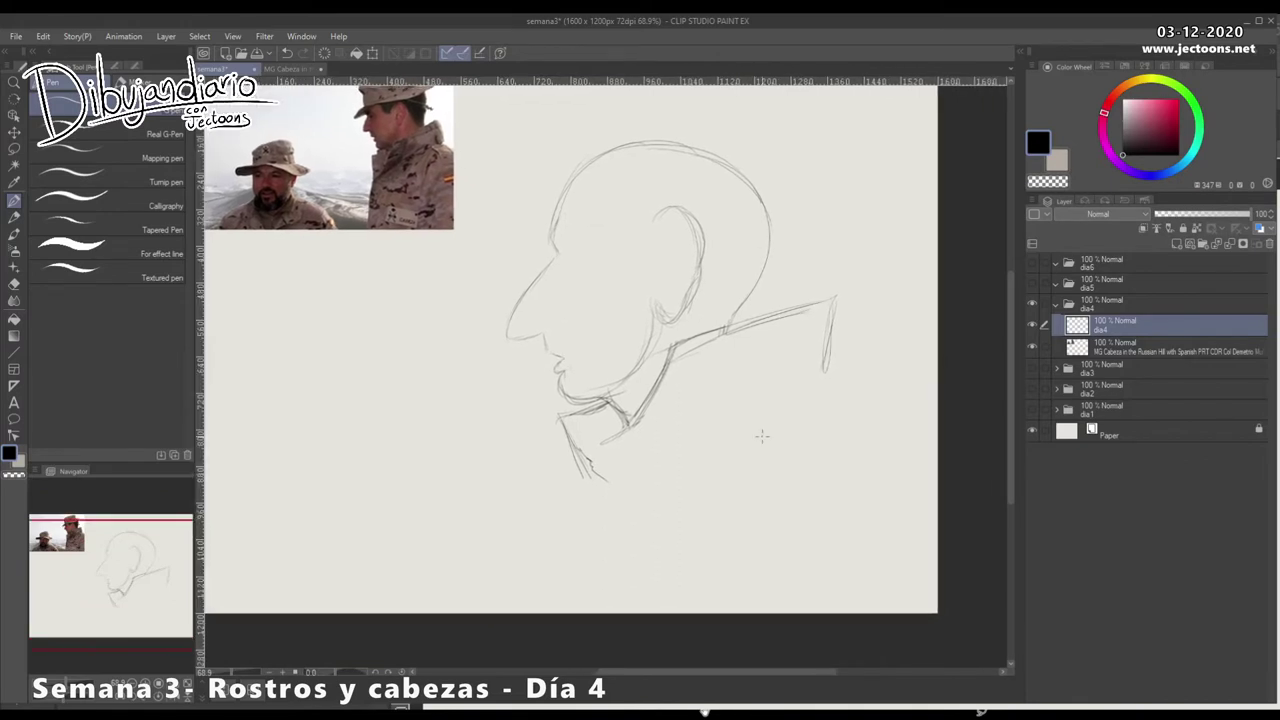
mouse_move(706, 389)
mouse_down()
mouse_move(849, 341)
mouse_move(822, 346)
mouse_move(898, 420)
mouse_up()
drag(850, 350, 884, 380)
drag(706, 392, 723, 447)
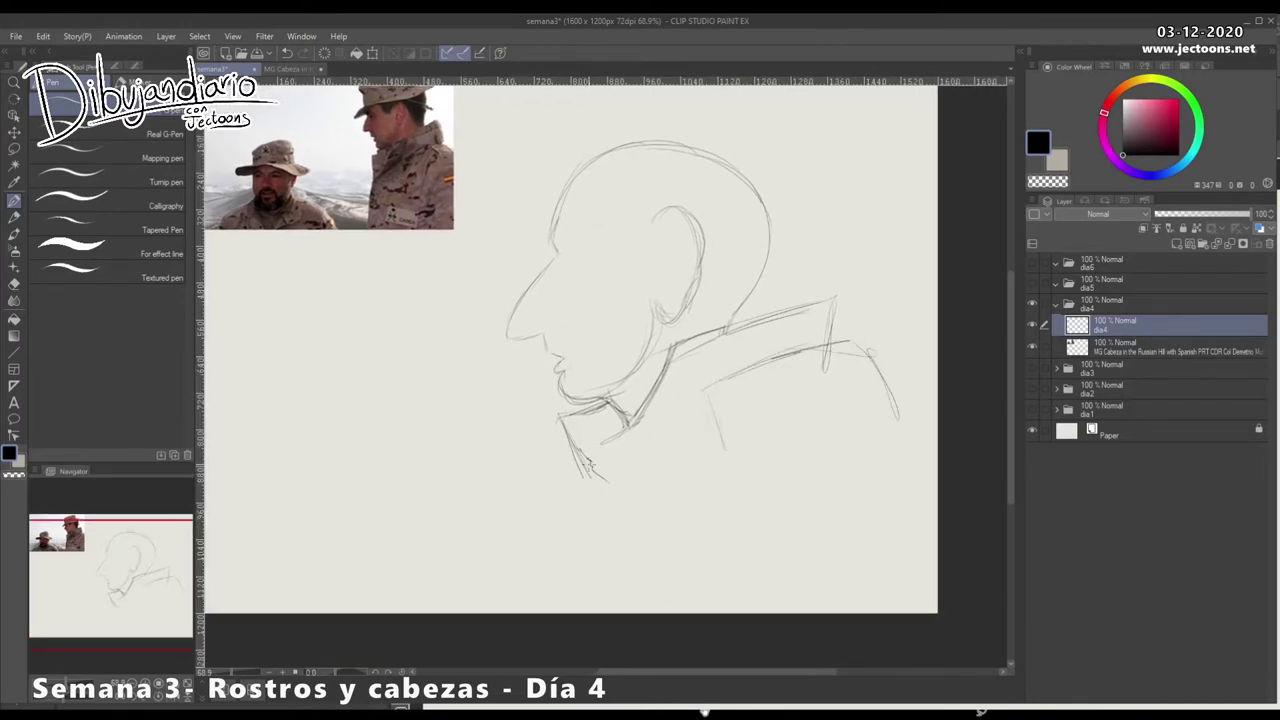
Step: Sketch the jacket's front opening with long lines down from the collar, and hatch the neck area under the chin
drag(588, 495, 576, 578)
mouse_move(578, 560)
mouse_down()
mouse_move(619, 487)
mouse_move(614, 537)
mouse_move(613, 464)
mouse_up()
mouse_move(650, 416)
mouse_down()
mouse_move(602, 468)
mouse_move(594, 458)
mouse_up()
mouse_move(714, 340)
mouse_down()
mouse_move(632, 450)
mouse_move(594, 468)
mouse_up()
mouse_move(698, 374)
mouse_down()
mouse_move(610, 470)
mouse_move(572, 584)
mouse_up()
mouse_move(600, 464)
mouse_down()
mouse_move(562, 574)
mouse_move(614, 566)
mouse_move(602, 555)
mouse_up()
mouse_move(566, 420)
mouse_down()
mouse_move(570, 452)
mouse_move(580, 440)
mouse_move(604, 452)
mouse_up()
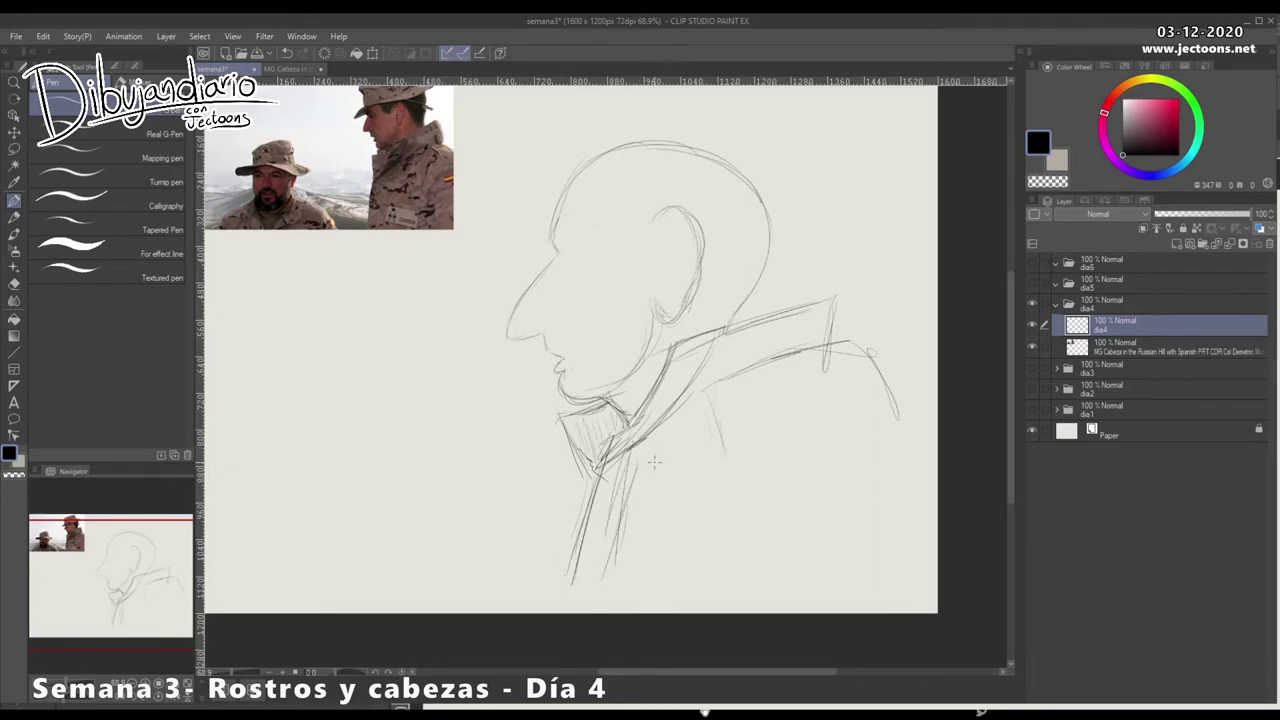
Step: Reinforce the shoulder seam with extra strokes below the collar
mouse_move(760, 400)
mouse_down()
mouse_move(744, 398)
mouse_move(798, 360)
mouse_up()
drag(704, 399, 788, 357)
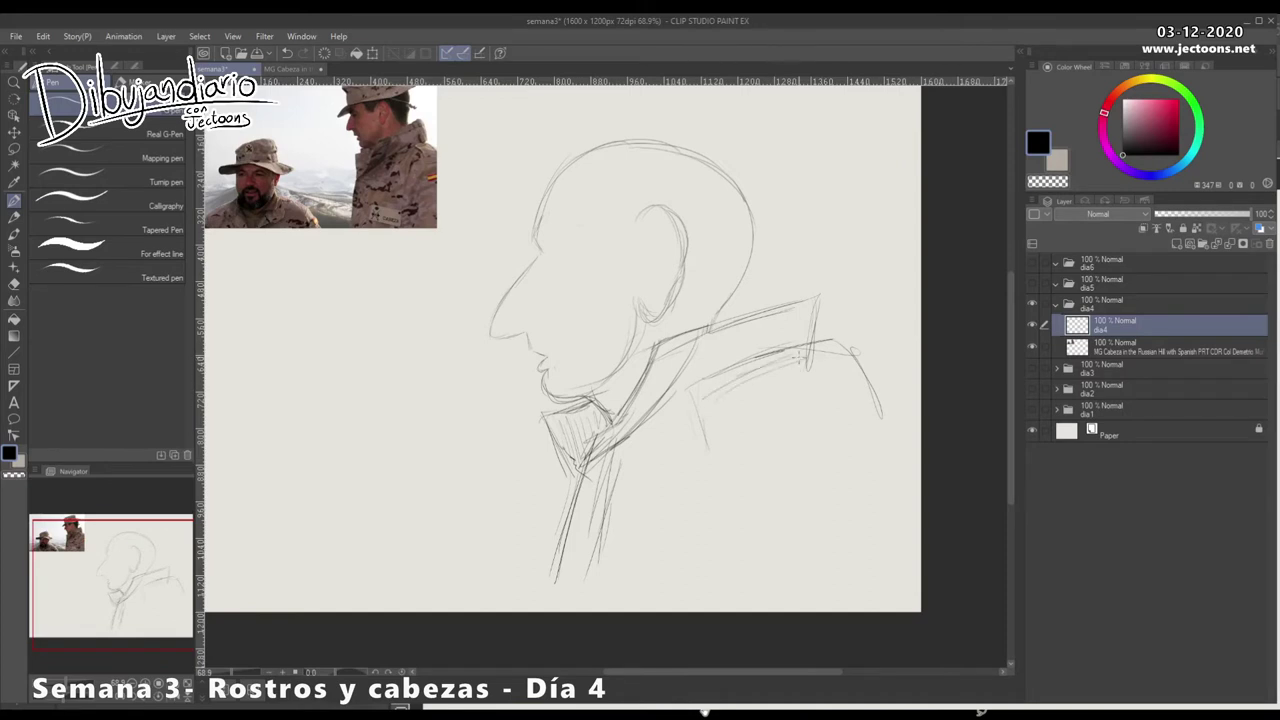
drag(716, 456, 723, 523)
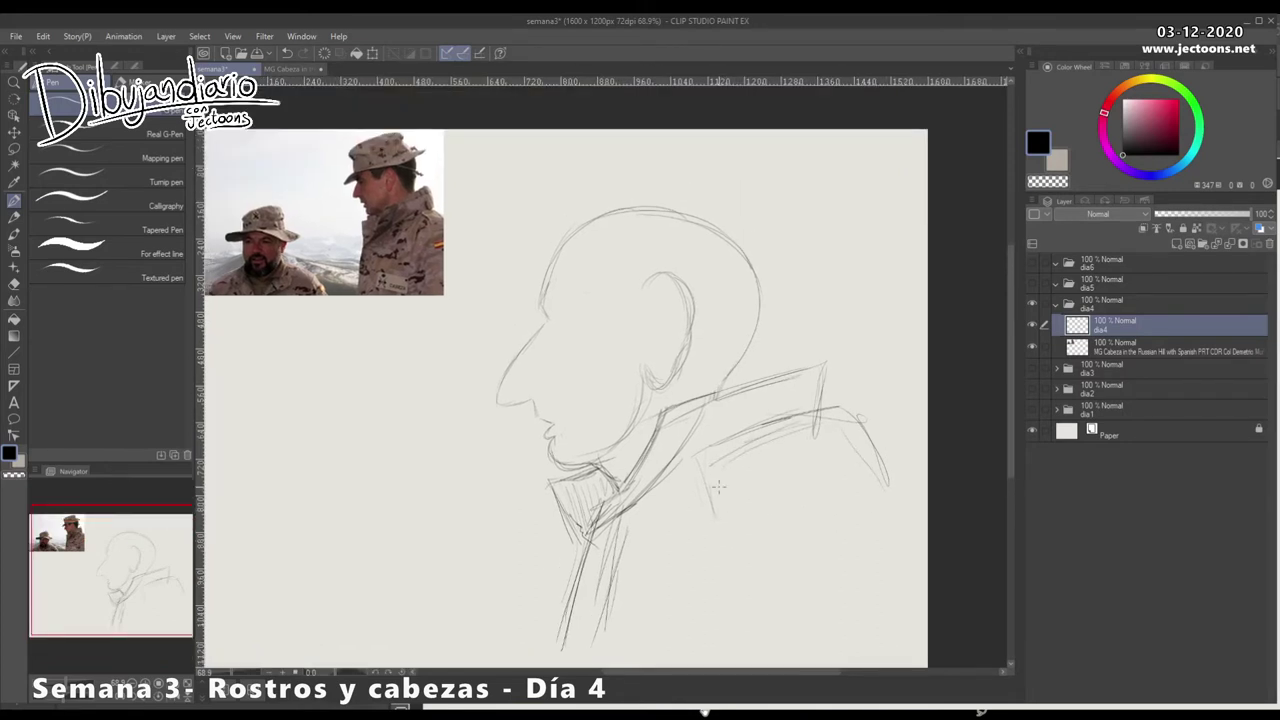
Step: Lasso the head and scale it down slightly, shifting it to sit on the collar, and deselect it
key(m)
mouse_move(584, 172)
mouse_down()
mouse_move(498, 455)
mouse_move(592, 476)
mouse_move(798, 332)
mouse_move(586, 172)
mouse_up()
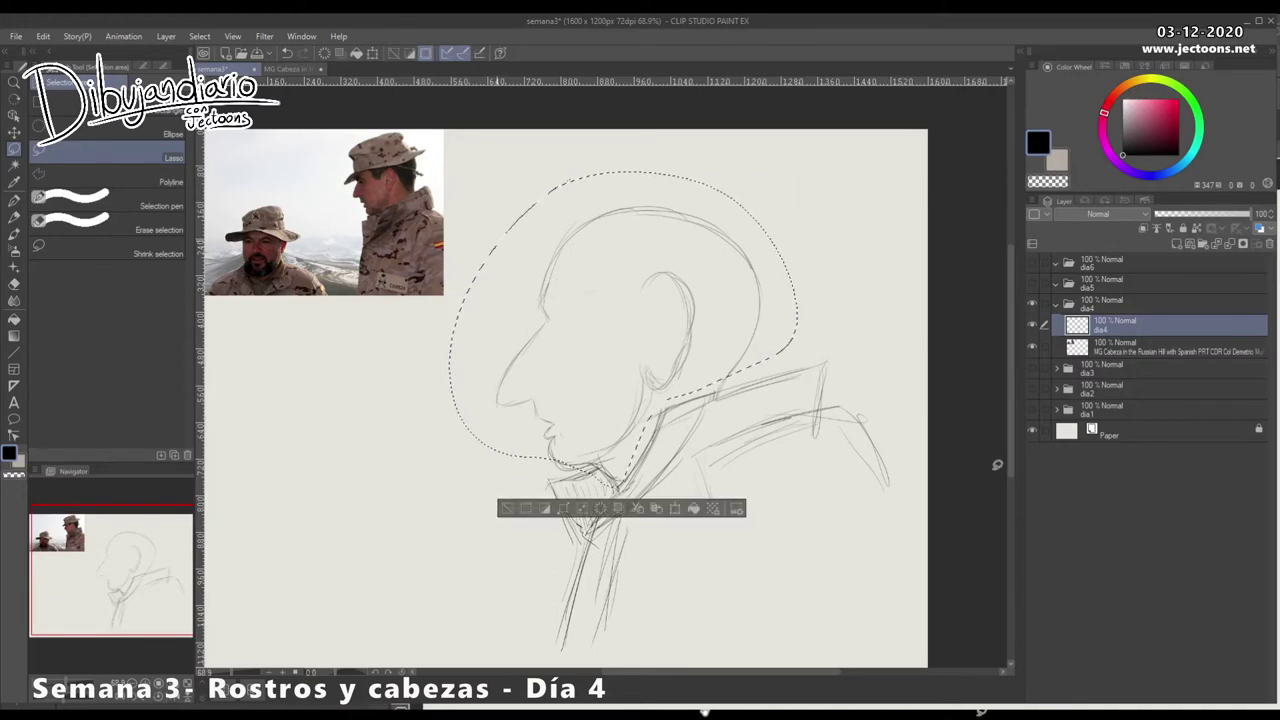
key(ctrl+t)
drag(797, 171, 780, 187)
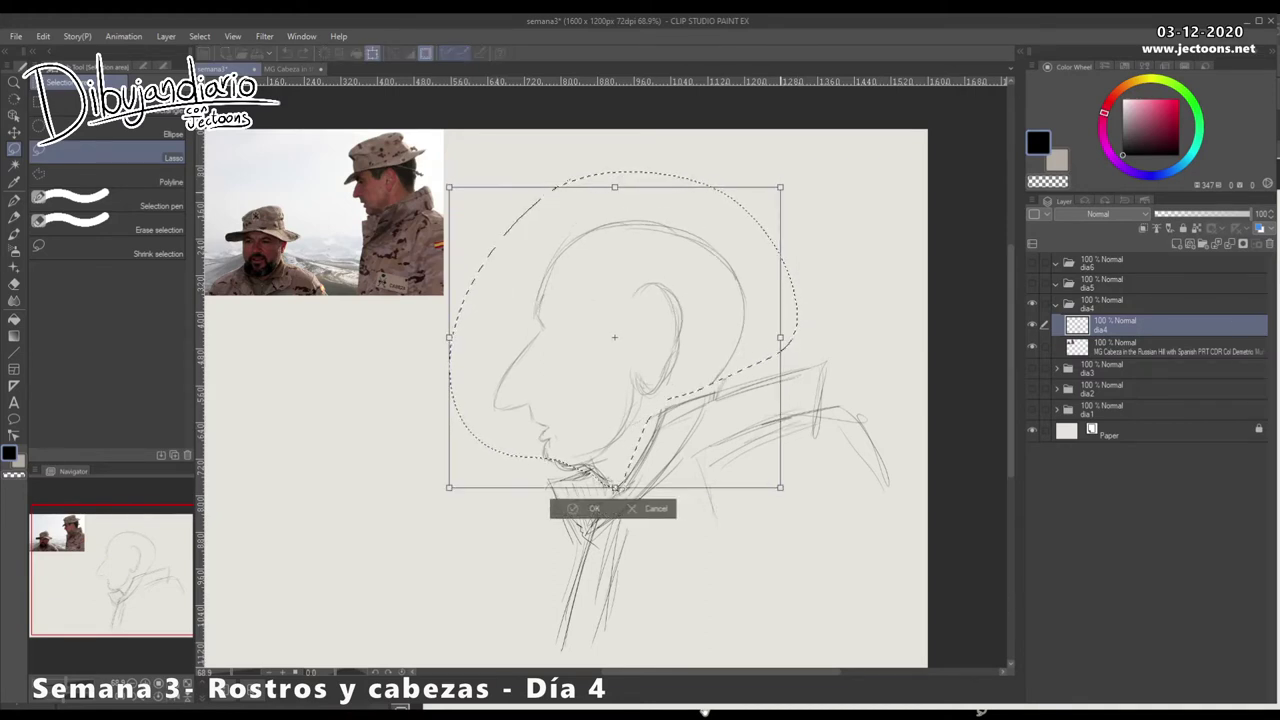
drag(615, 337, 619, 344)
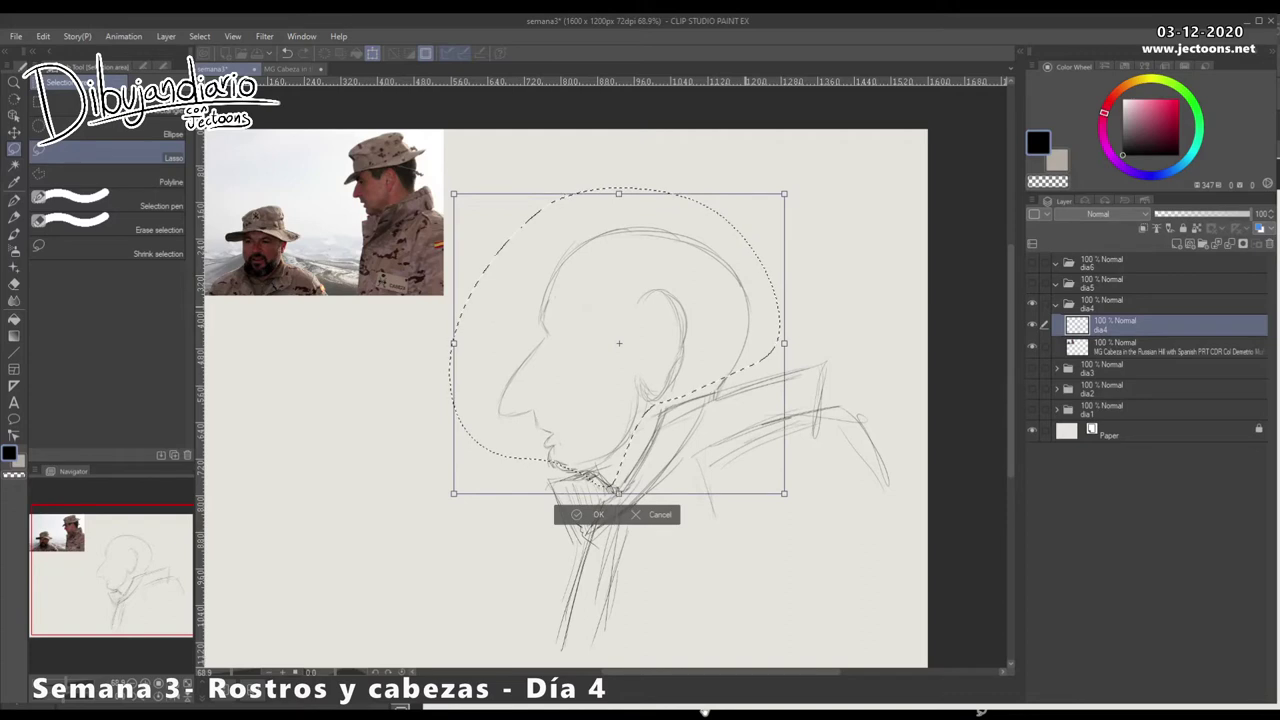
key(Return)
key(ctrl+d)
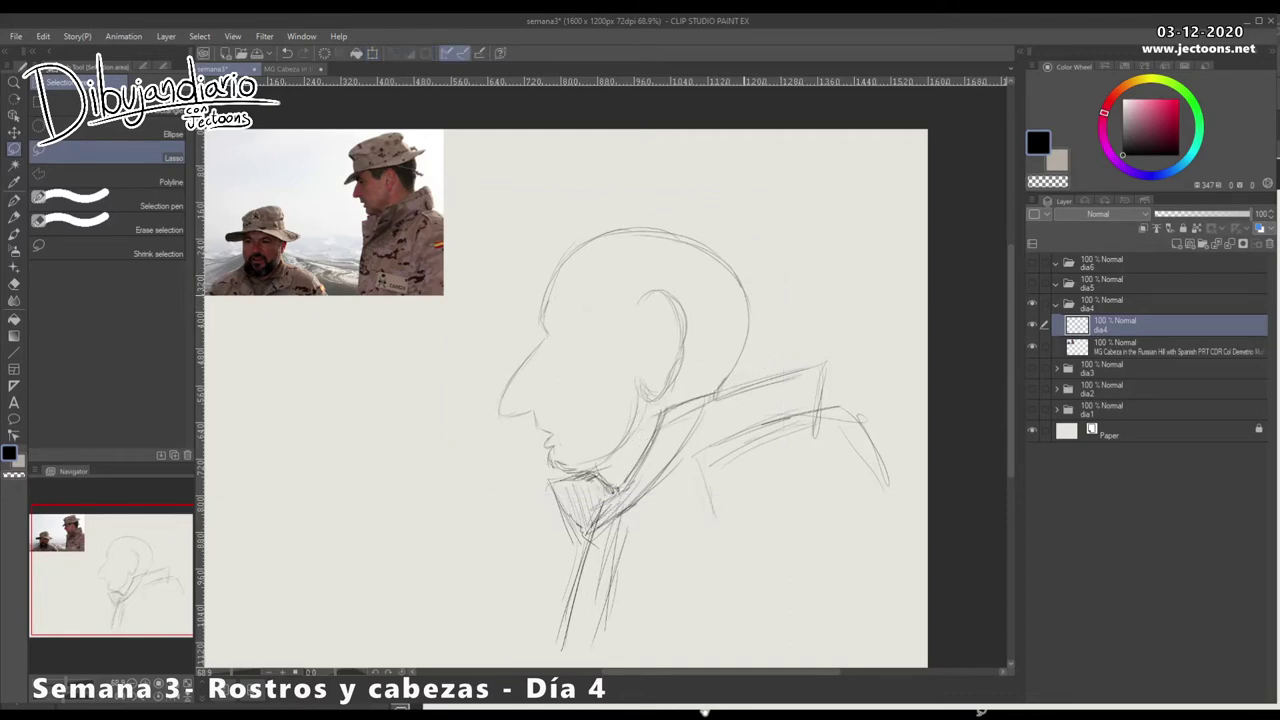
Step: Draw a thick, arched, densely hatched eyebrow on the profile and a small half-closed eye with a dark pupil beneath it
key(p)
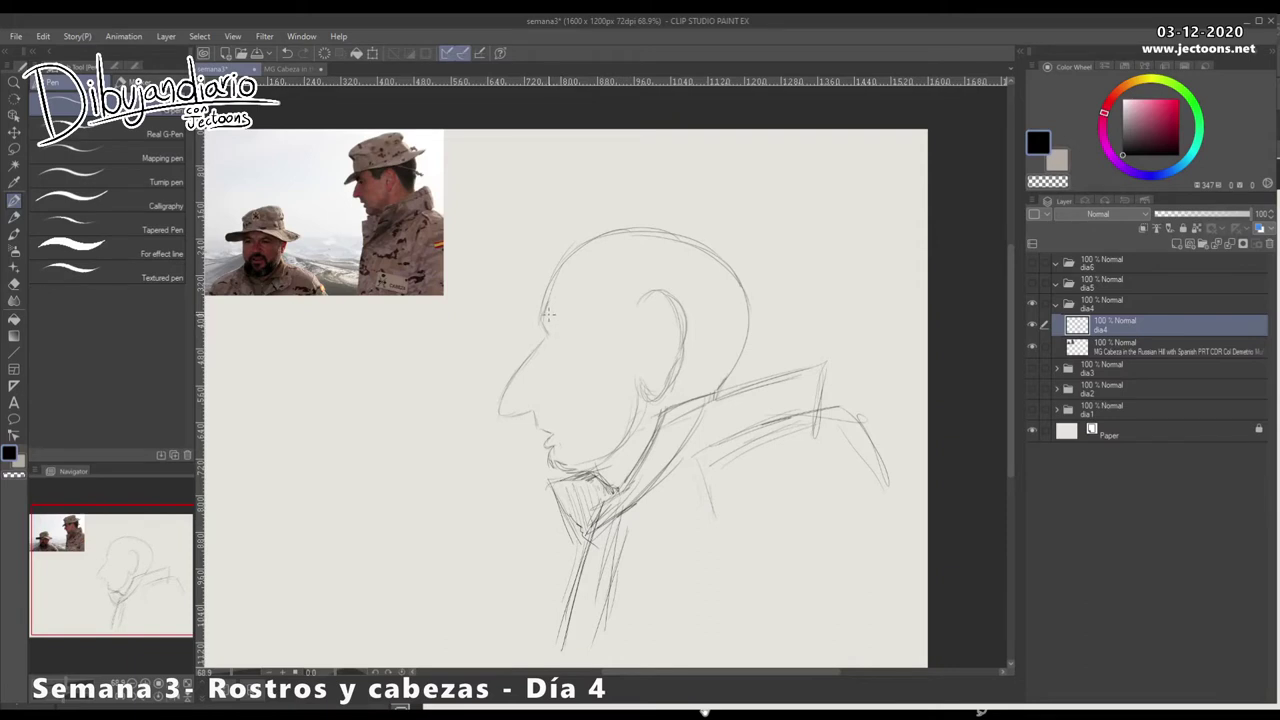
mouse_move(546, 310)
mouse_down()
mouse_move(543, 326)
mouse_move(590, 320)
mouse_move(542, 326)
mouse_move(598, 334)
mouse_move(566, 320)
mouse_up()
drag(568, 302, 546, 320)
drag(558, 304, 555, 317)
drag(566, 306, 558, 318)
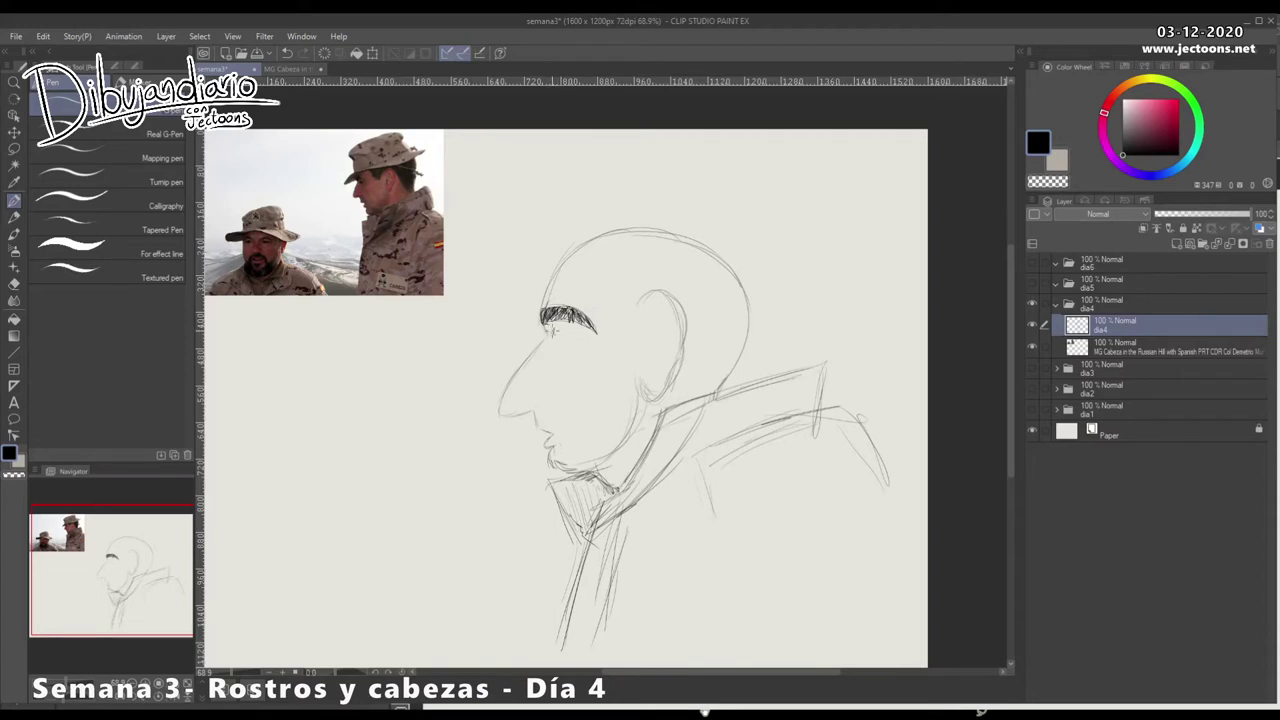
drag(556, 330, 570, 340)
drag(556, 334, 564, 344)
Step: Draw the cheek fold beside the mouth and darken the long nose contour, its nostril and the crease under the eye
drag(540, 402, 572, 450)
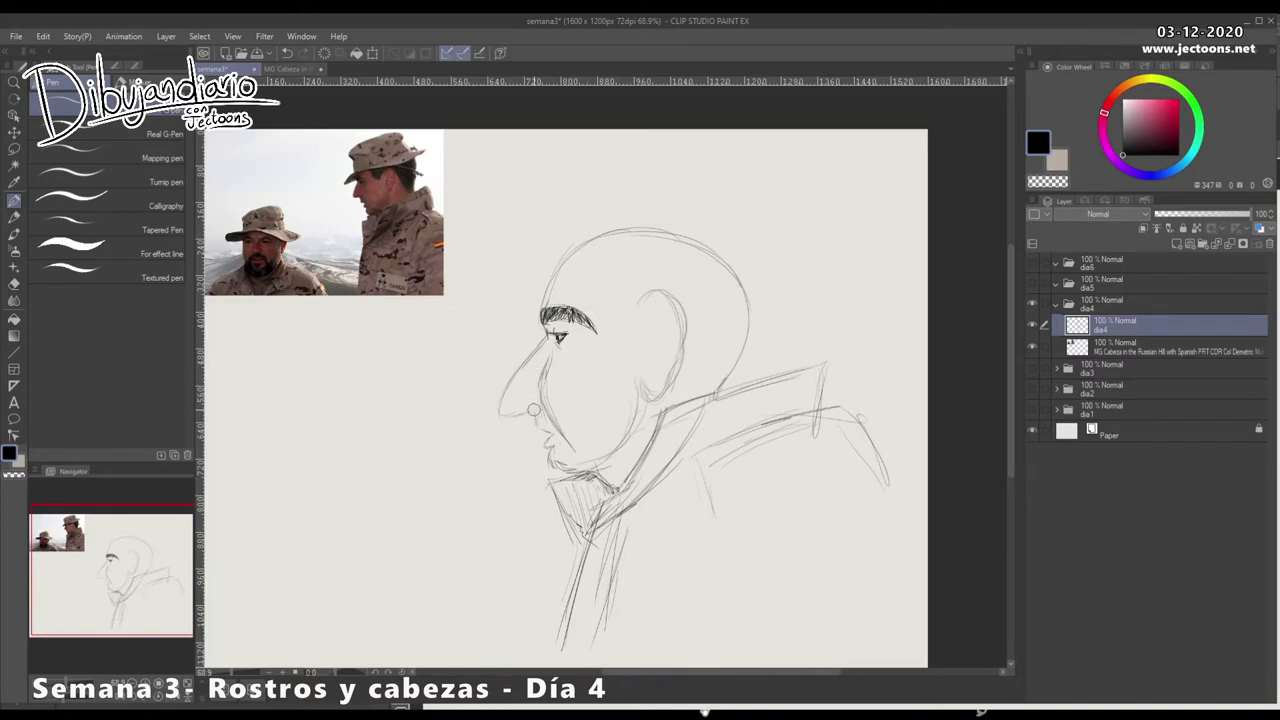
mouse_move(513, 398)
mouse_down()
mouse_move(546, 399)
mouse_move(510, 416)
mouse_up()
drag(543, 337, 511, 387)
drag(548, 338, 502, 416)
mouse_move(568, 346)
mouse_down()
mouse_move(558, 360)
mouse_move(586, 325)
mouse_move(558, 318)
mouse_up()
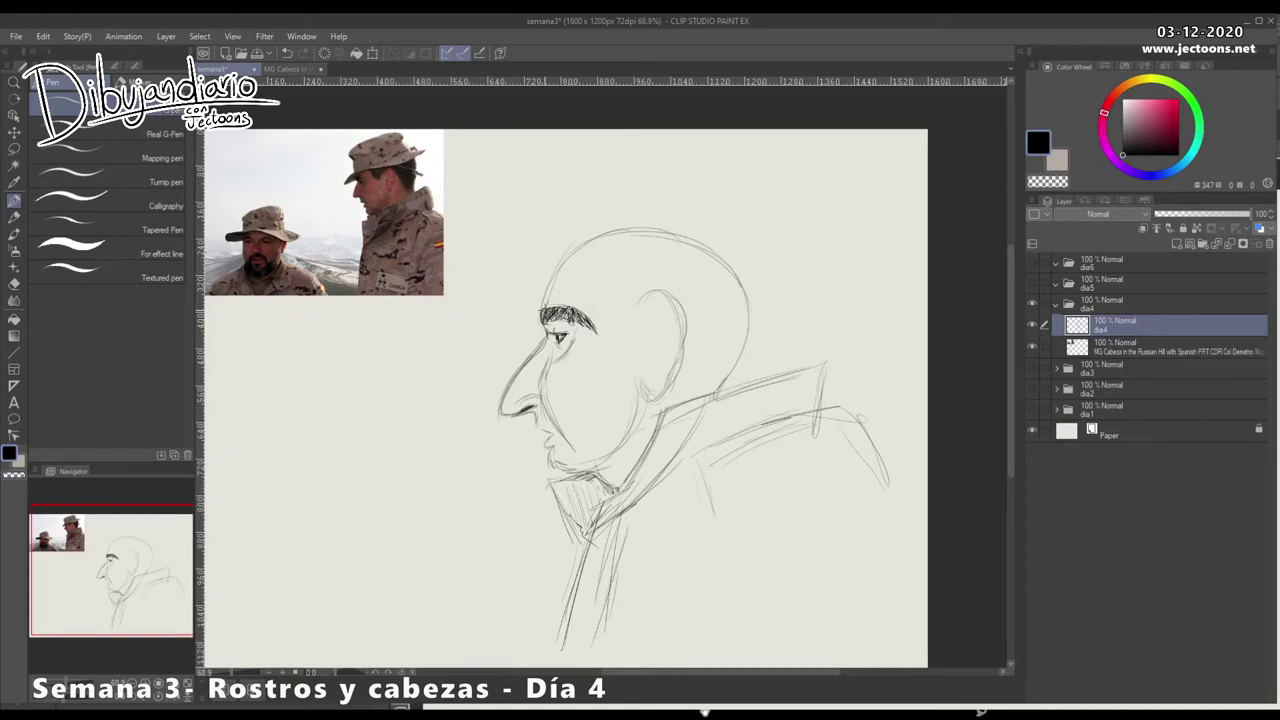
Step: Redraw the ear with a wider outer contour and add the inner folds and dark ear canal
mouse_move(665, 308)
mouse_down()
mouse_move(679, 360)
mouse_move(660, 417)
mouse_up()
mouse_move(648, 313)
mouse_down()
mouse_move(686, 291)
mouse_move(702, 342)
mouse_move(656, 399)
mouse_up()
mouse_move(702, 318)
mouse_down()
mouse_move(662, 400)
mouse_move(650, 392)
mouse_up()
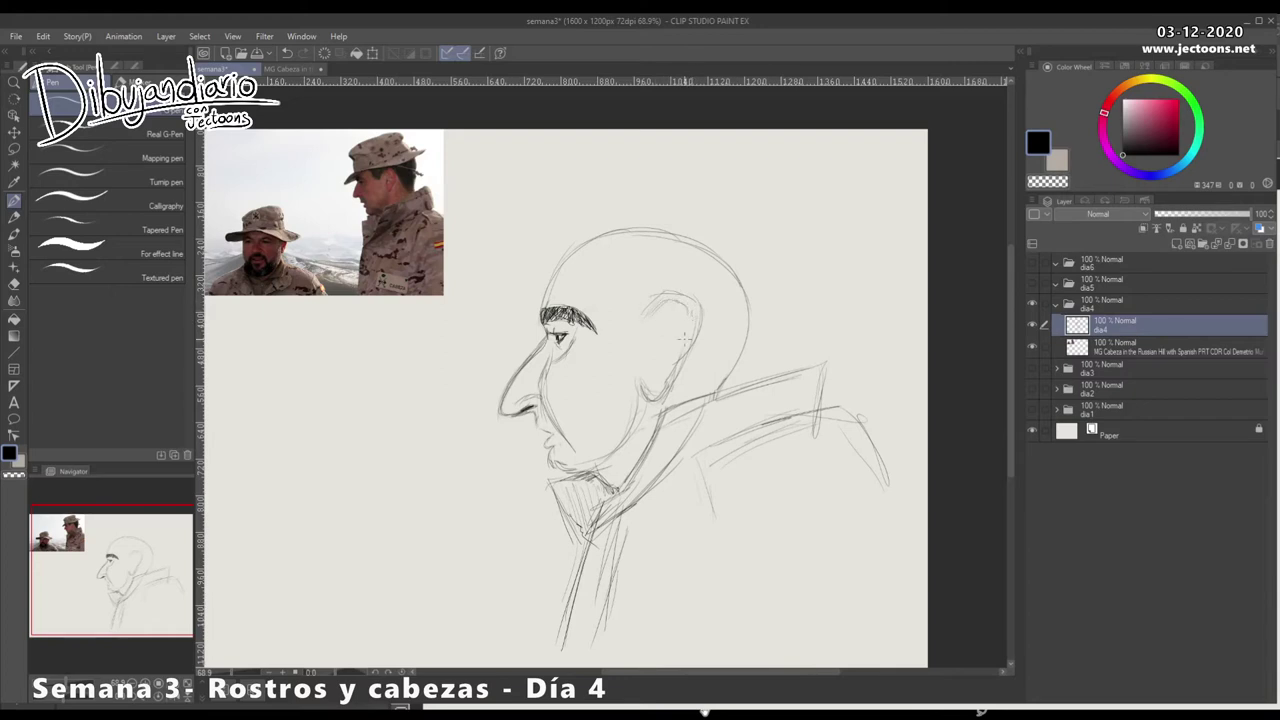
mouse_move(650, 333)
mouse_down()
mouse_move(650, 362)
mouse_move(655, 352)
mouse_up()
mouse_move(681, 339)
mouse_down()
mouse_move(674, 349)
mouse_move(662, 327)
mouse_up()
drag(661, 306, 677, 311)
mouse_move(644, 310)
mouse_down()
mouse_move(682, 292)
mouse_move(704, 306)
mouse_move(670, 384)
mouse_move(640, 404)
mouse_move(684, 356)
mouse_up()
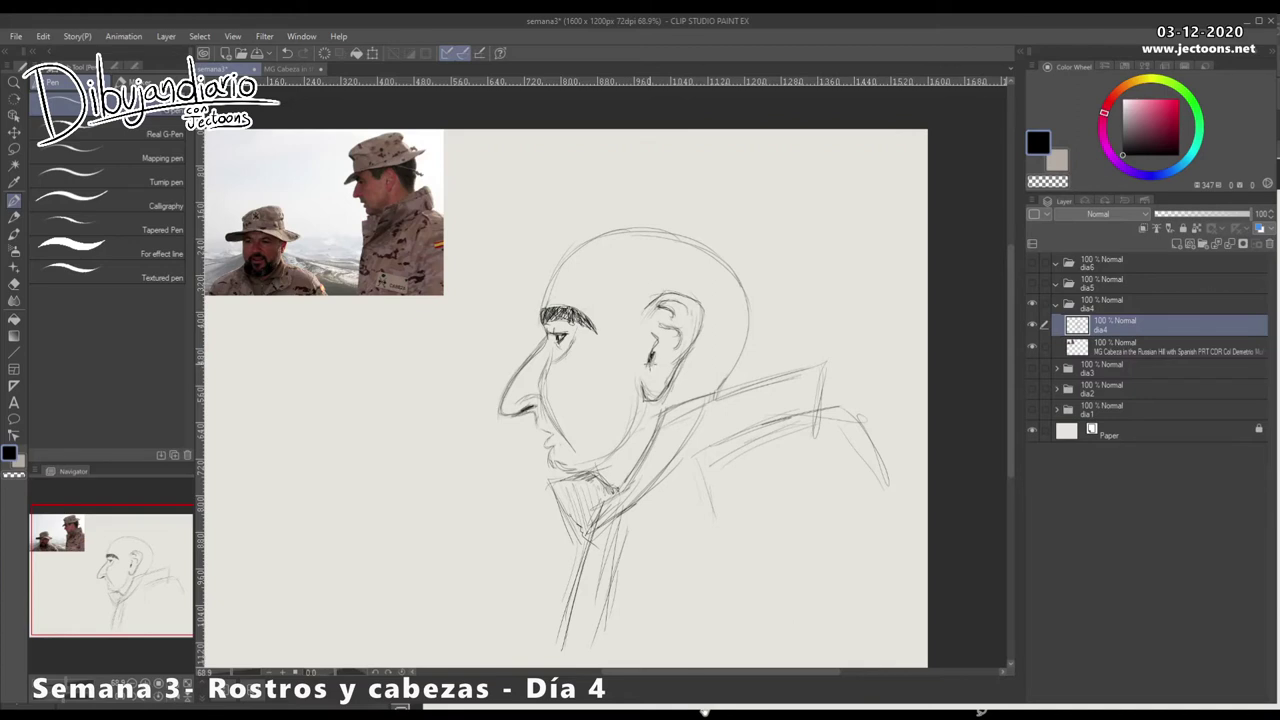
drag(656, 356, 650, 366)
Step: Reinforce the jacket's front opening line and extend it down toward the canvas edge
drag(585, 546, 560, 606)
drag(582, 544, 556, 638)
mouse_move(562, 588)
mouse_down()
mouse_move(590, 469)
mouse_move(590, 562)
mouse_up()
Step: Darken the collar edges from below the ear to the front closure, and run the lower collar line back along the shoulder
mouse_move(618, 416)
mouse_down()
mouse_move(590, 540)
mouse_move(596, 480)
mouse_up()
drag(642, 420, 624, 508)
mouse_move(630, 496)
mouse_down()
mouse_move(618, 528)
mouse_move(632, 560)
mouse_up()
mouse_move(652, 402)
mouse_down()
mouse_move(628, 540)
mouse_move(584, 558)
mouse_up()
drag(671, 428, 635, 546)
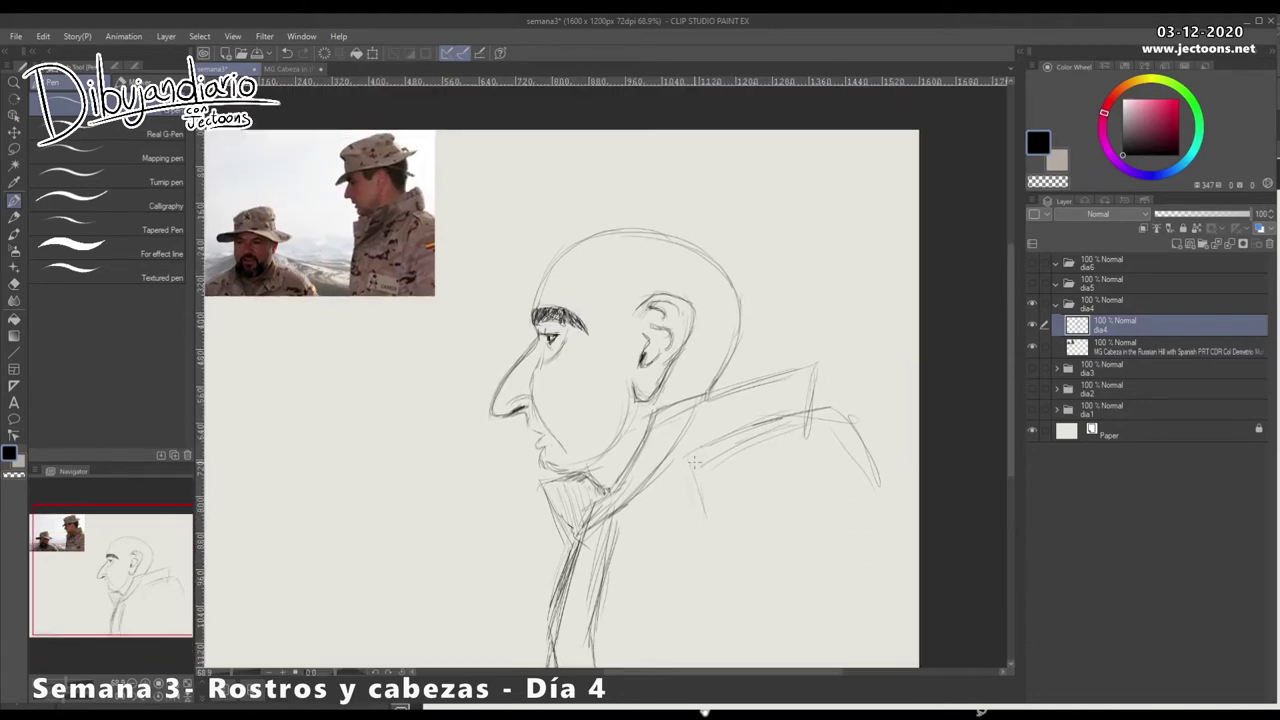
drag(636, 496, 738, 440)
mouse_move(600, 508)
mouse_down()
mouse_move(738, 440)
mouse_move(608, 490)
mouse_up()
scroll(600, 390, up, 1)
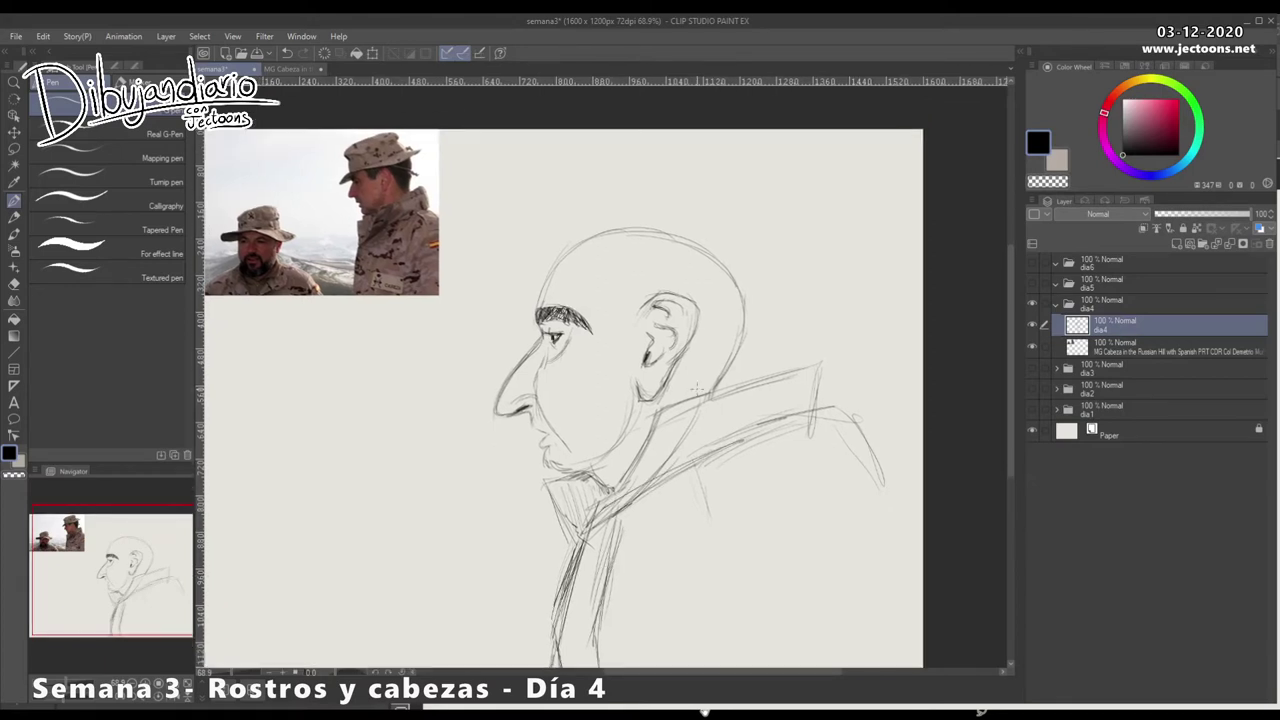
Step: Strengthen the back of the head, hatch the hair between the ear and nape, and darken the ear's front edge
drag(744, 300, 716, 396)
mouse_move(736, 356)
mouse_down()
mouse_move(746, 310)
mouse_move(686, 398)
mouse_up()
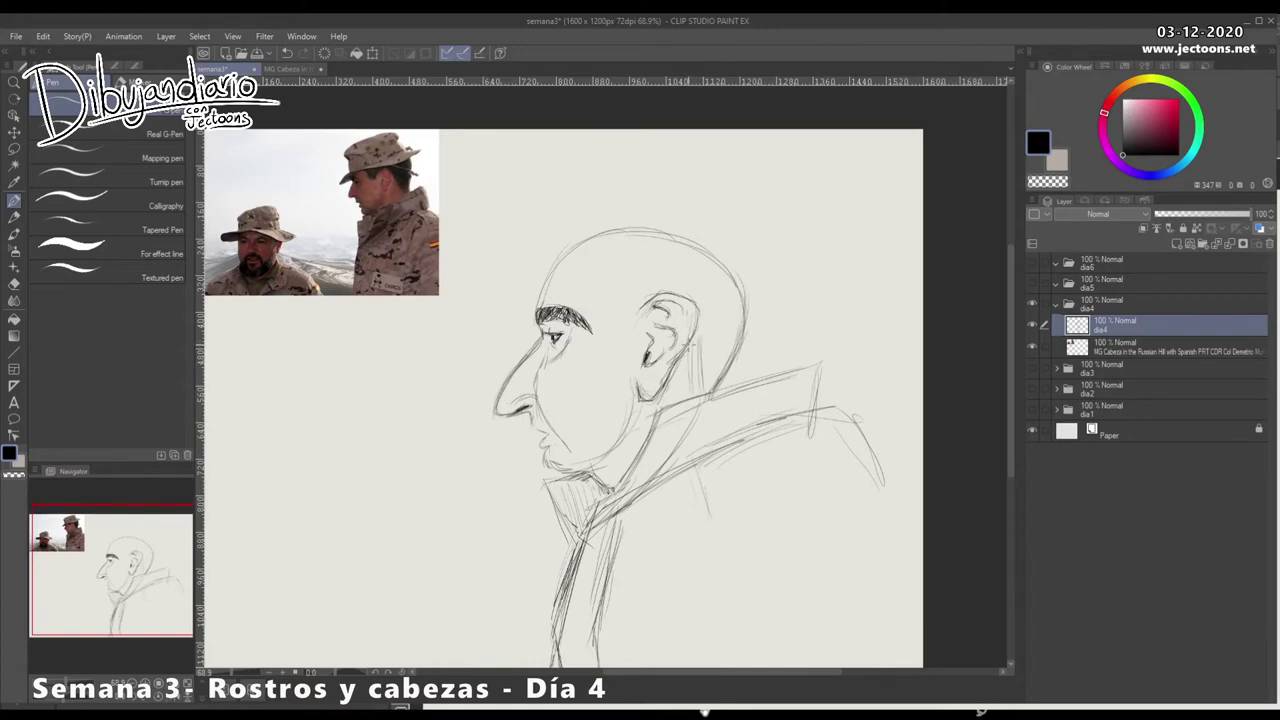
mouse_move(696, 352)
mouse_down()
mouse_move(694, 404)
mouse_move(688, 374)
mouse_up()
mouse_move(698, 330)
mouse_down()
mouse_move(686, 366)
mouse_move(696, 388)
mouse_up()
mouse_move(708, 336)
mouse_down()
mouse_move(694, 372)
mouse_move(704, 380)
mouse_up()
mouse_move(720, 354)
mouse_down()
mouse_move(700, 400)
mouse_move(720, 368)
mouse_up()
mouse_move(734, 348)
mouse_down()
mouse_move(716, 378)
mouse_move(695, 378)
mouse_up()
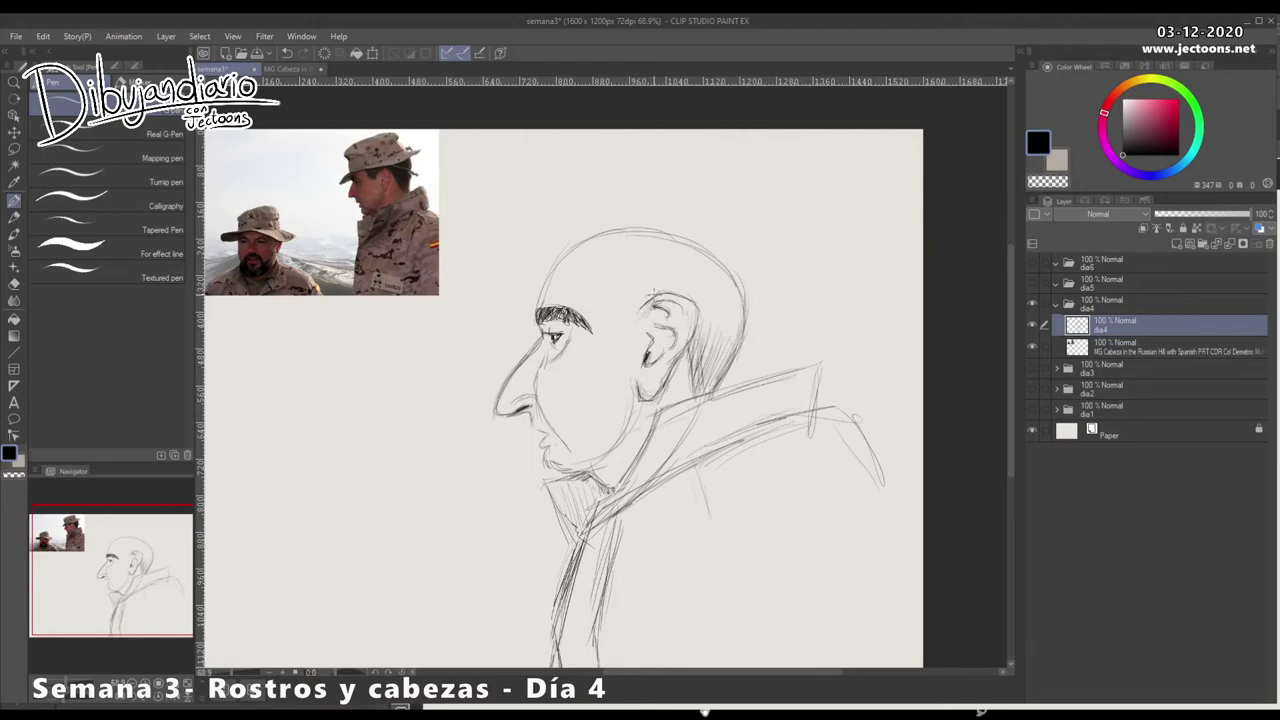
drag(651, 293, 628, 337)
Step: Sketch a small military hat with a narrow curved brim, low crown and band across the top of the head
mouse_move(560, 254)
mouse_down()
mouse_move(722, 246)
mouse_move(574, 250)
mouse_move(514, 268)
mouse_move(540, 272)
mouse_move(546, 257)
mouse_up()
mouse_move(718, 252)
mouse_down()
mouse_move(742, 243)
mouse_move(714, 252)
mouse_up()
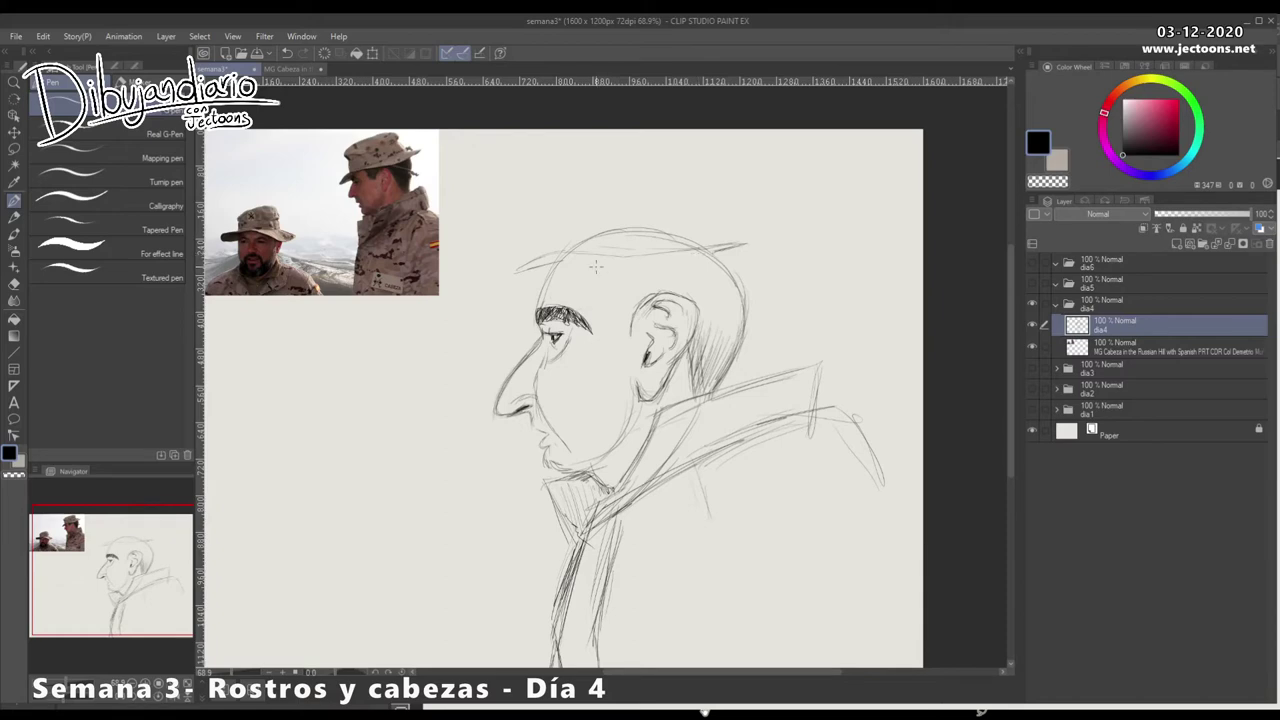
mouse_move(522, 266)
mouse_down()
mouse_move(563, 246)
mouse_move(704, 226)
mouse_move(762, 238)
mouse_up()
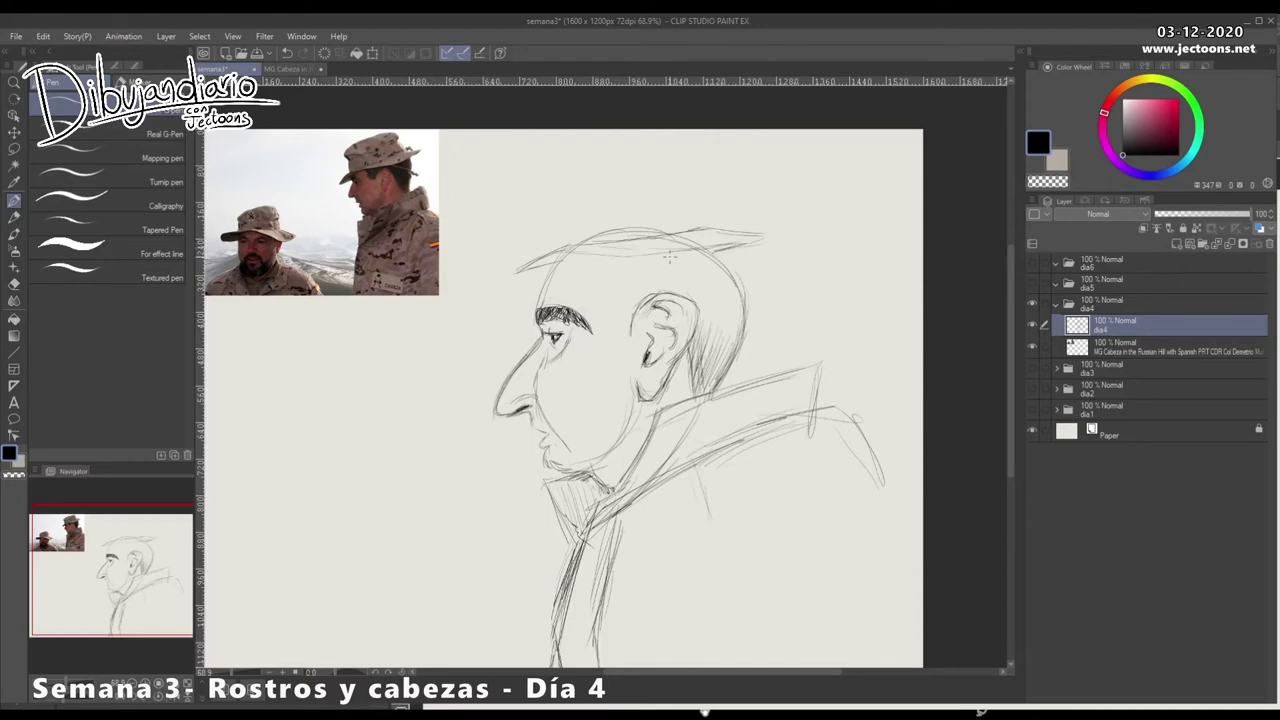
mouse_move(736, 248)
mouse_down()
mouse_move(580, 256)
mouse_move(516, 276)
mouse_move(652, 240)
mouse_up()
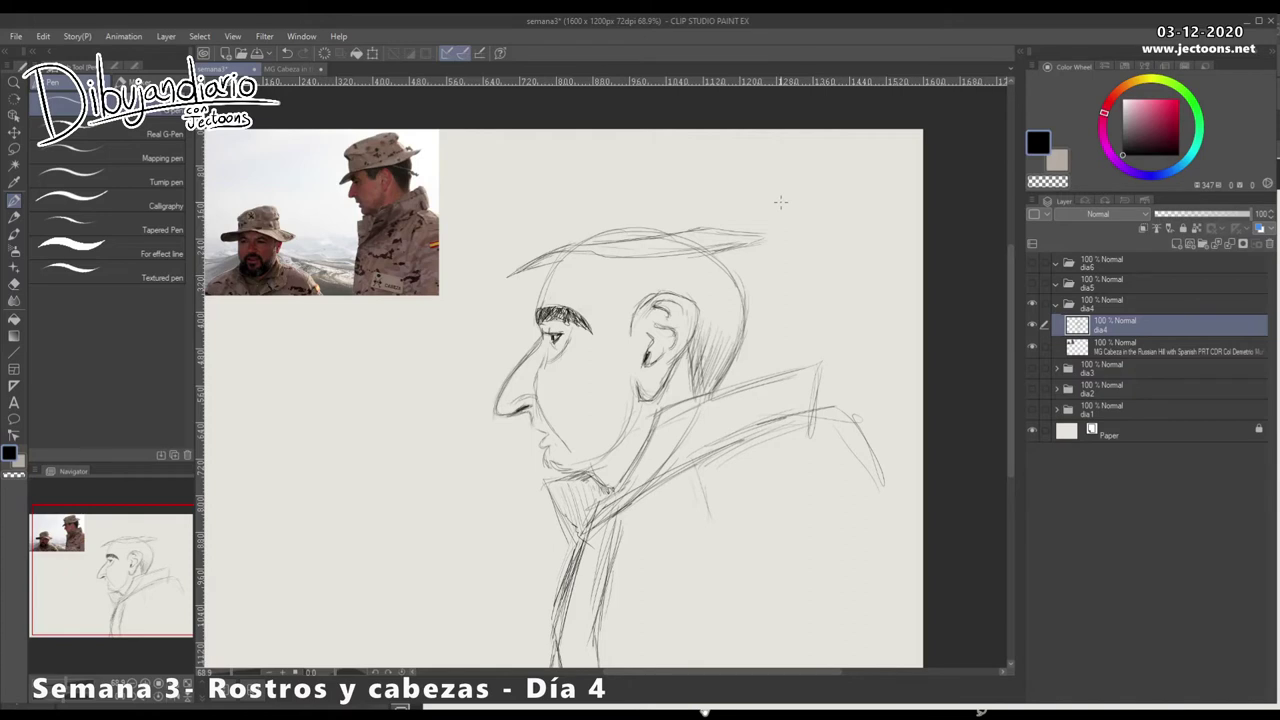
drag(781, 202, 785, 231)
mouse_move(562, 272)
mouse_down()
mouse_move(633, 213)
mouse_move(680, 200)
mouse_move(711, 209)
mouse_move(718, 256)
mouse_up()
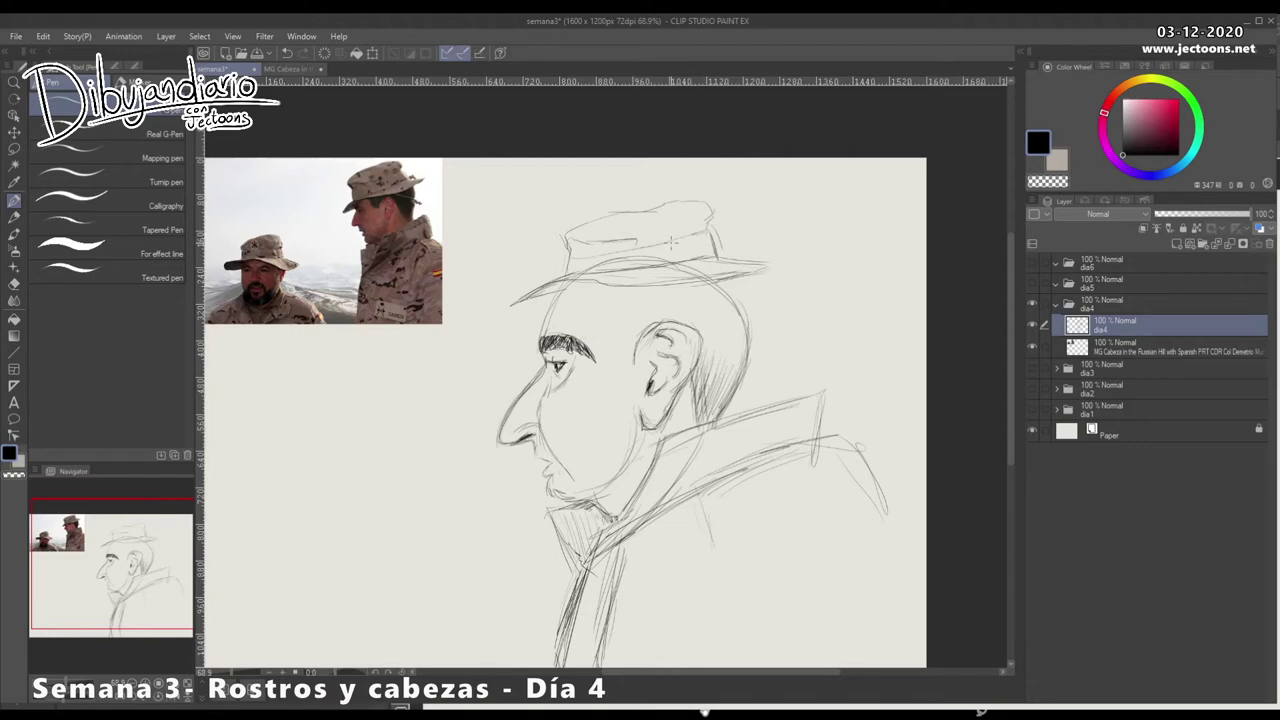
drag(693, 269, 697, 251)
Step: Lasso the hat, rotate it slightly clockwise to lower its rear brim, and clear the selection
click(14, 149)
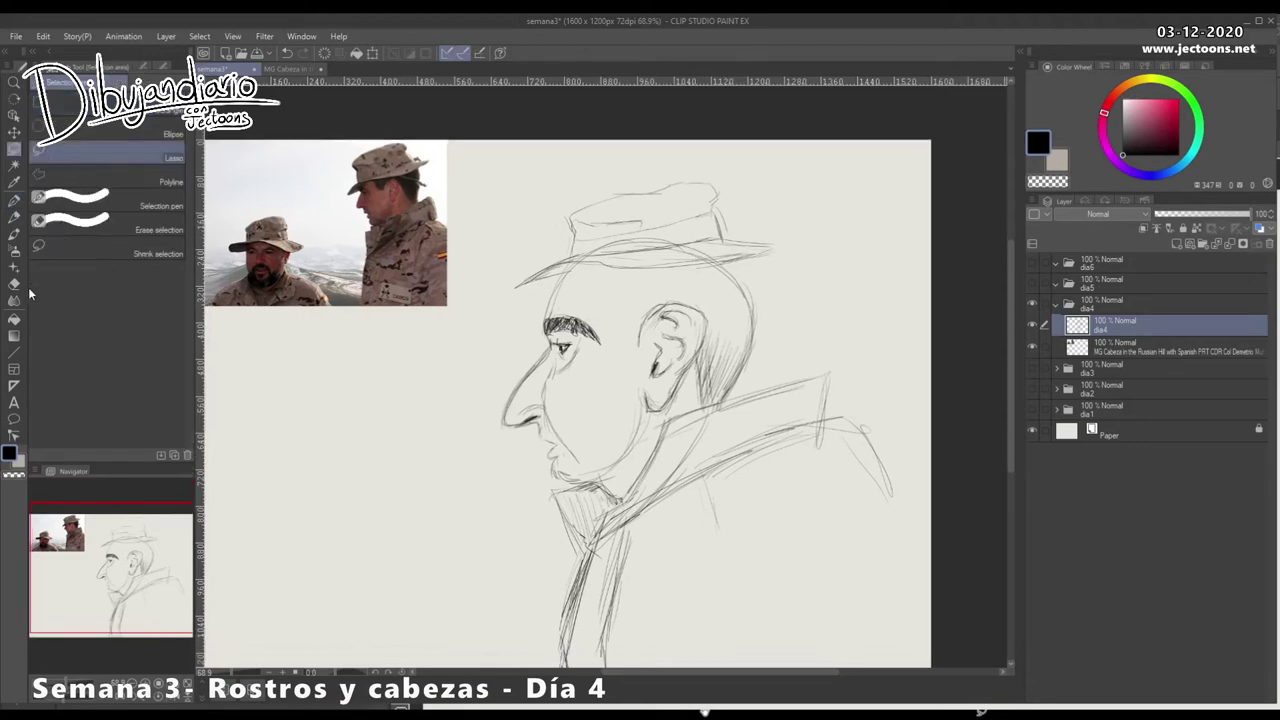
mouse_move(600, 182)
mouse_down()
mouse_move(500, 290)
mouse_move(728, 272)
mouse_move(790, 205)
mouse_up()
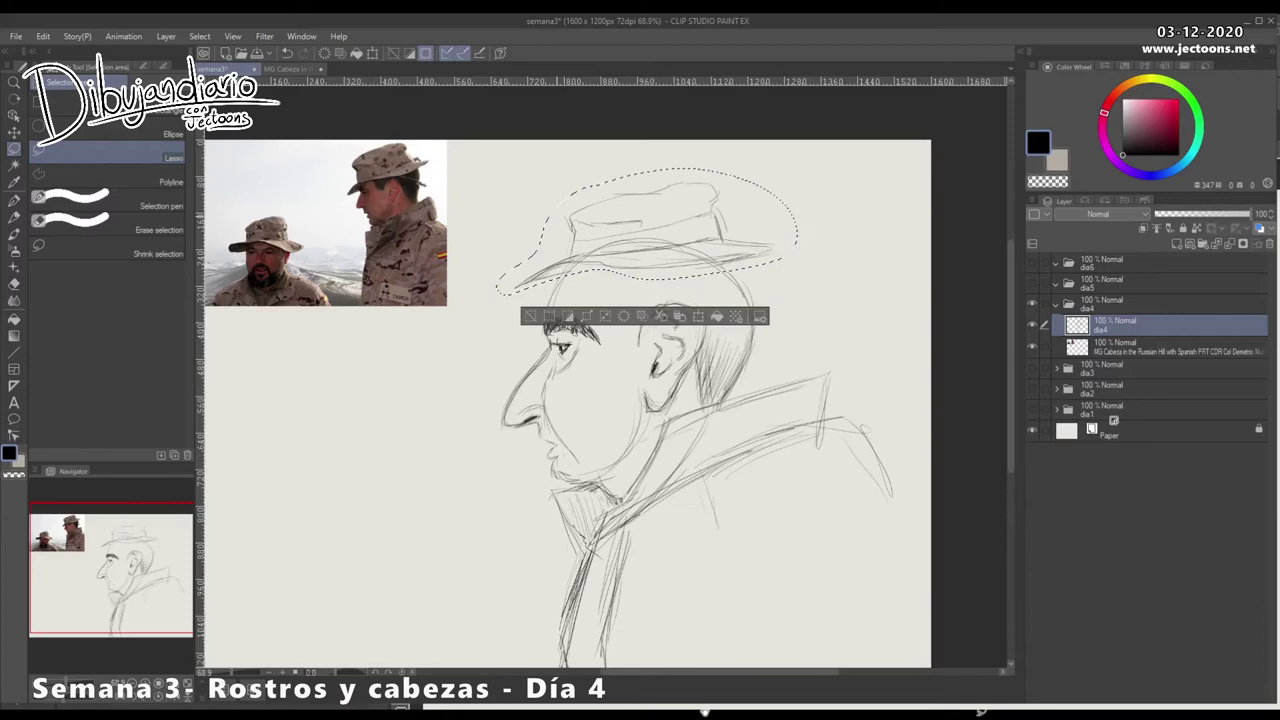
key(ctrl+t)
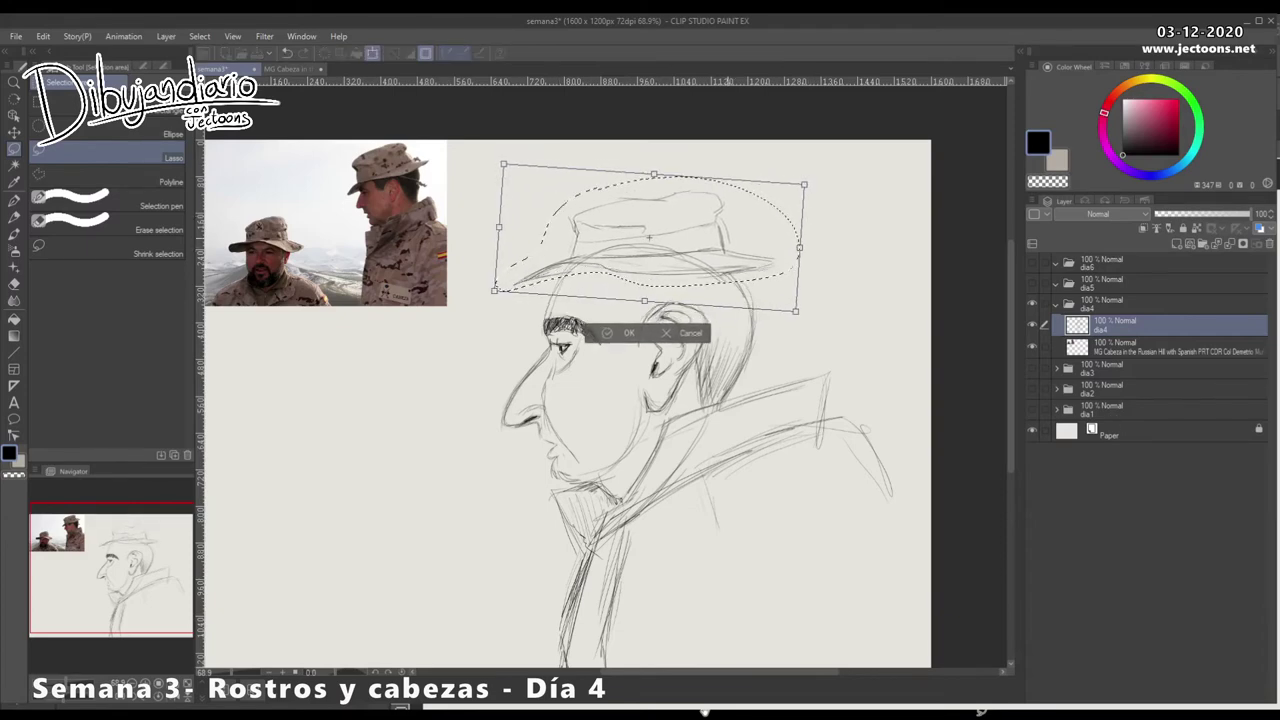
key(Return)
key(ctrl+d)
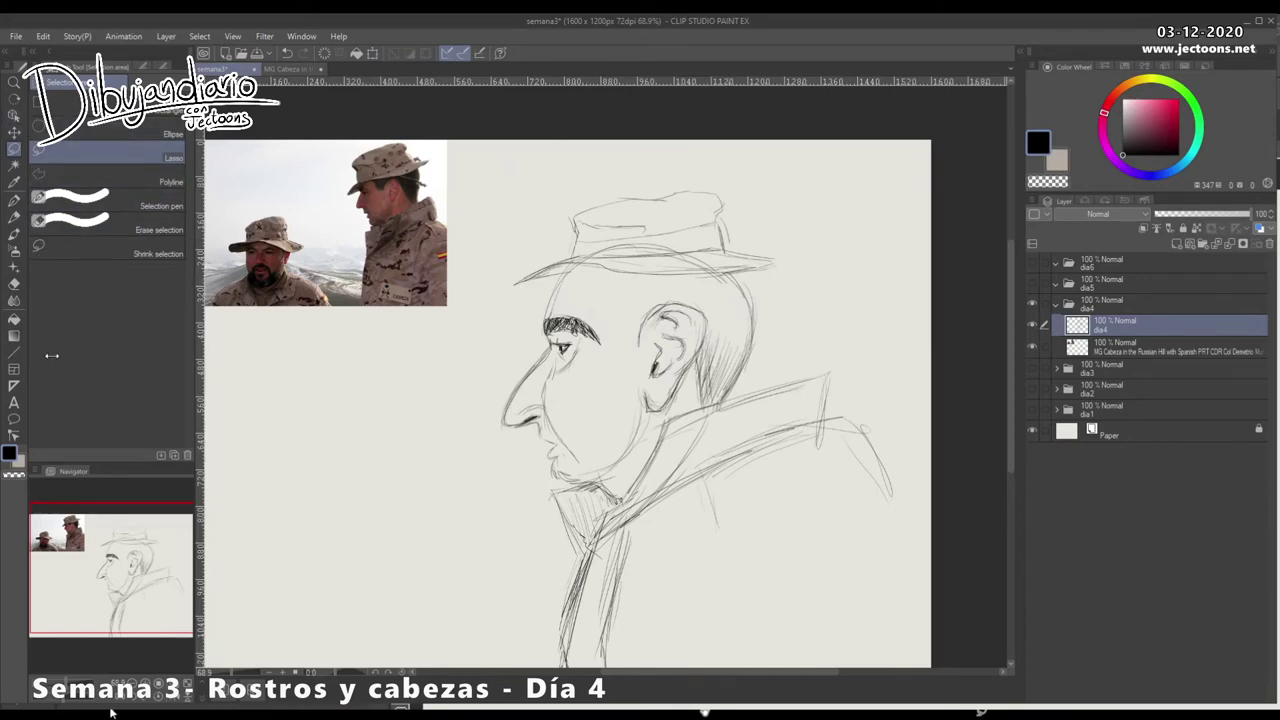
Step: Lasso the hat together with the top of the skull, delete them, and clear the selection
mouse_move(628, 174)
mouse_down()
mouse_move(528, 212)
mouse_move(706, 288)
mouse_move(660, 172)
mouse_up()
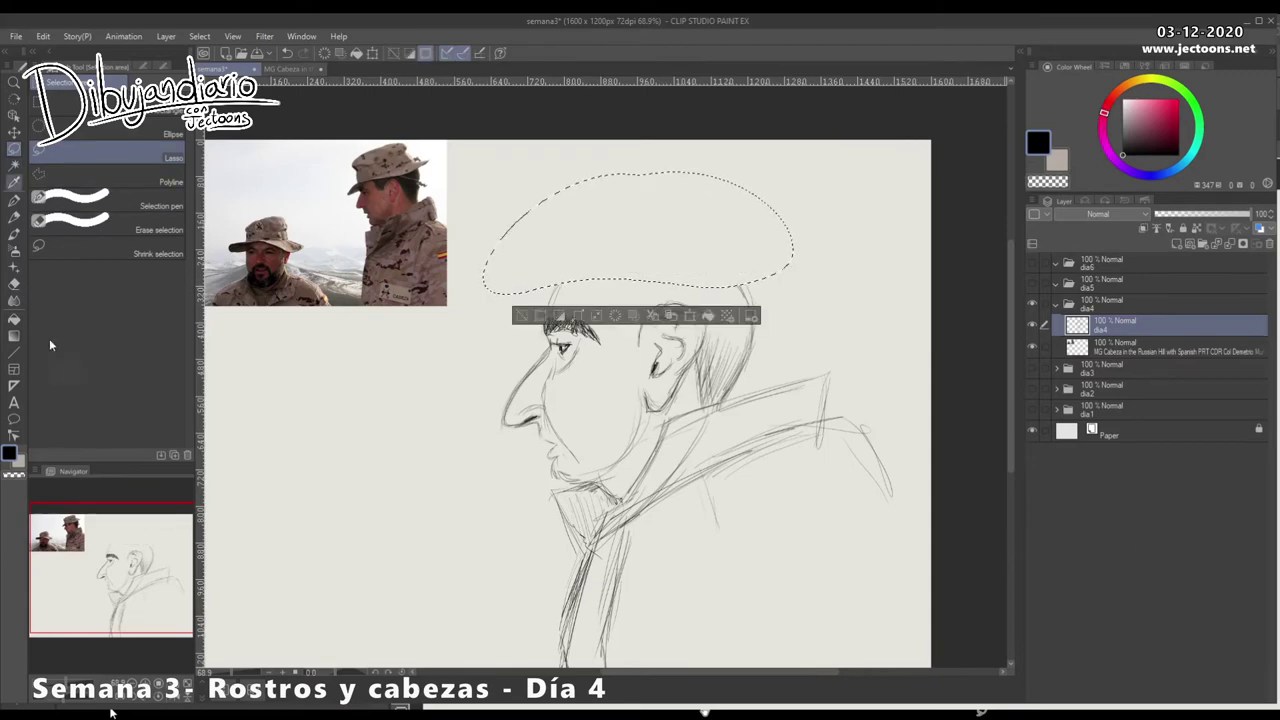
key(p)
key(ctrl+d)
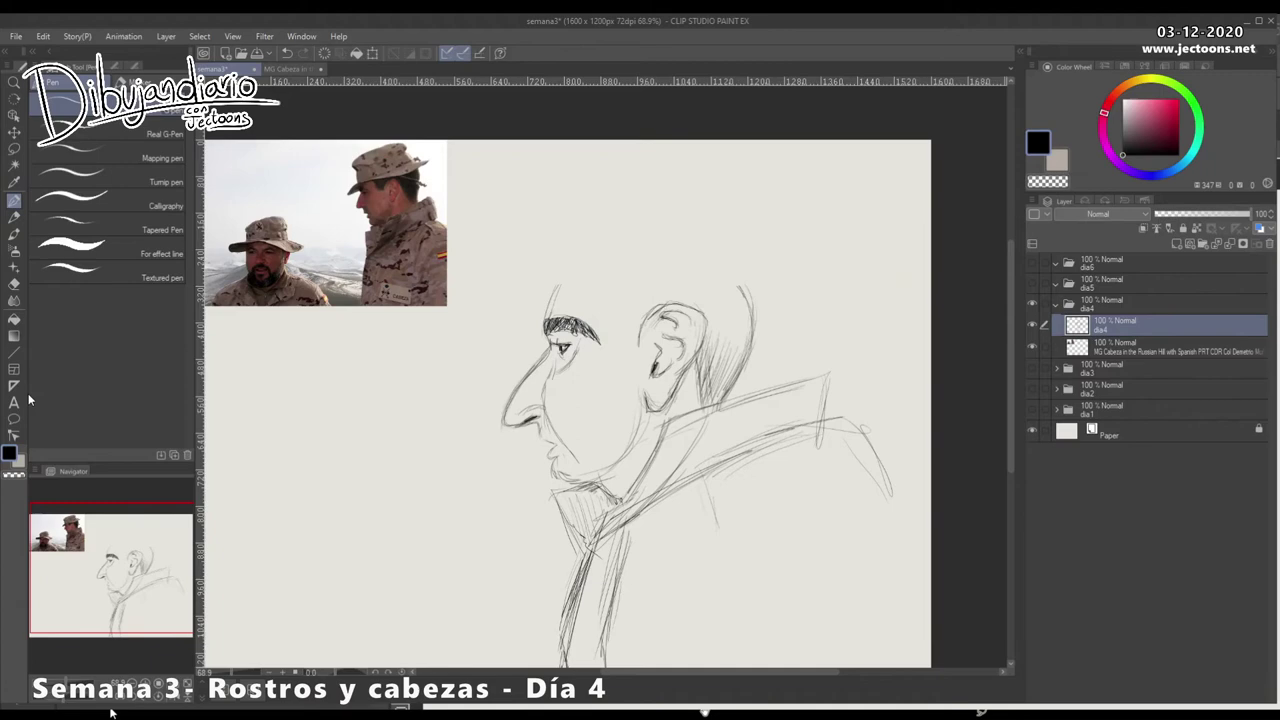
Step: Draw a long drooping front brim and the hat's lower edge, and hatch the hair from temple to nape
mouse_move(524, 290)
mouse_down()
mouse_move(462, 366)
mouse_move(552, 302)
mouse_move(460, 358)
mouse_move(537, 290)
mouse_move(778, 258)
mouse_move(730, 388)
mouse_up()
mouse_move(604, 282)
mouse_down()
mouse_move(616, 334)
mouse_move(638, 348)
mouse_move(640, 328)
mouse_up()
drag(610, 284, 640, 342)
mouse_move(660, 286)
mouse_down()
mouse_move(628, 334)
mouse_move(648, 310)
mouse_move(682, 302)
mouse_move(708, 312)
mouse_move(716, 348)
mouse_up()
drag(746, 292, 722, 366)
drag(746, 314, 726, 366)
mouse_move(750, 316)
mouse_down()
mouse_move(722, 376)
mouse_move(740, 344)
mouse_up()
drag(746, 348, 736, 364)
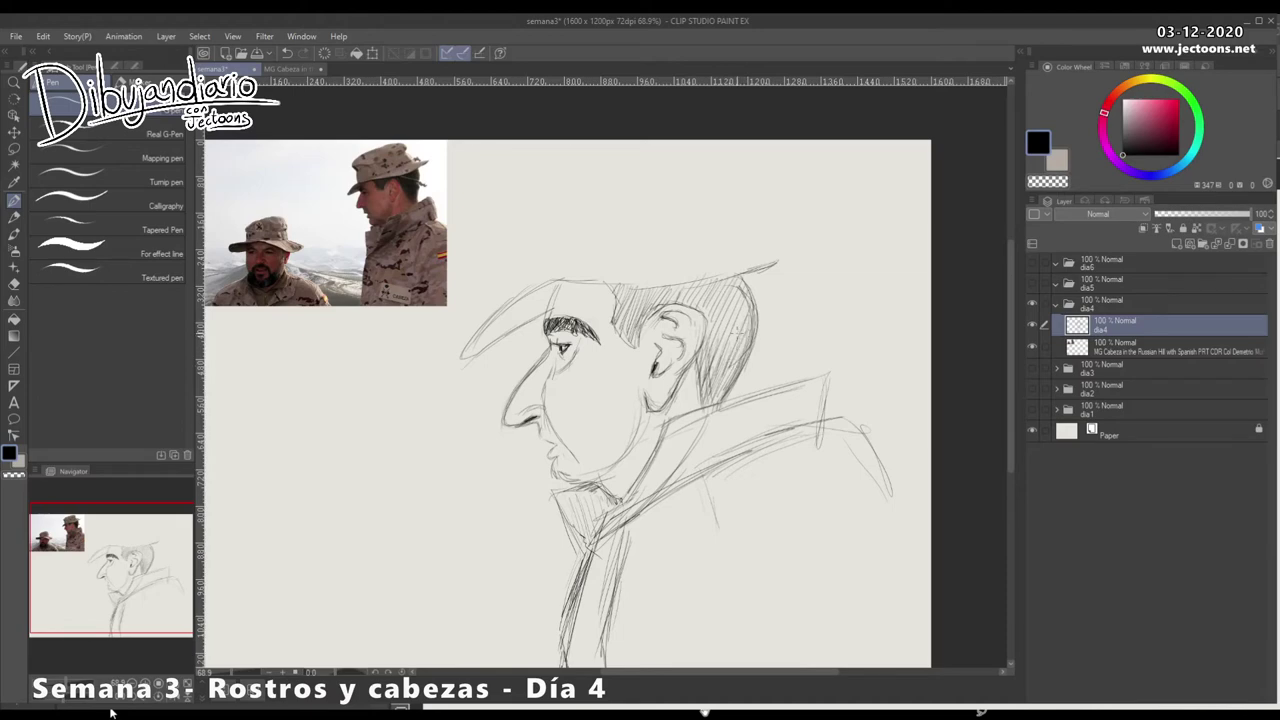
Step: Reinforce the drooping front brim with extra strokes along its underside
drag(614, 286, 484, 330)
drag(562, 288, 470, 354)
mouse_move(542, 314)
mouse_down()
mouse_move(470, 356)
mouse_move(502, 332)
mouse_up()
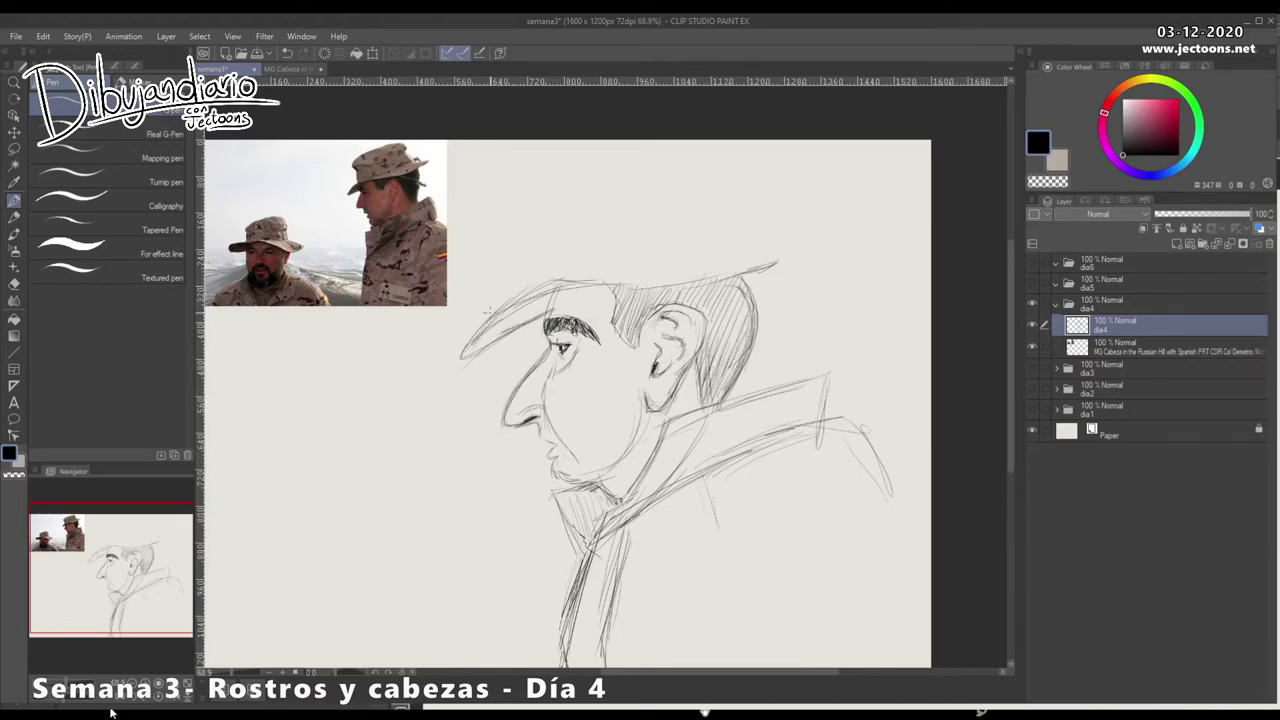
Step: Draw the hat's upturned rear brim, tall dented crown and hatband, and save the file
drag(557, 288, 541, 340)
mouse_move(554, 246)
mouse_down()
mouse_move(547, 282)
mouse_move(533, 211)
mouse_move(548, 166)
mouse_move(686, 166)
mouse_move(686, 153)
mouse_move(754, 150)
mouse_move(752, 242)
mouse_move(834, 228)
mouse_up()
mouse_move(767, 258)
mouse_down()
mouse_move(824, 229)
mouse_move(554, 272)
mouse_move(772, 236)
mouse_up()
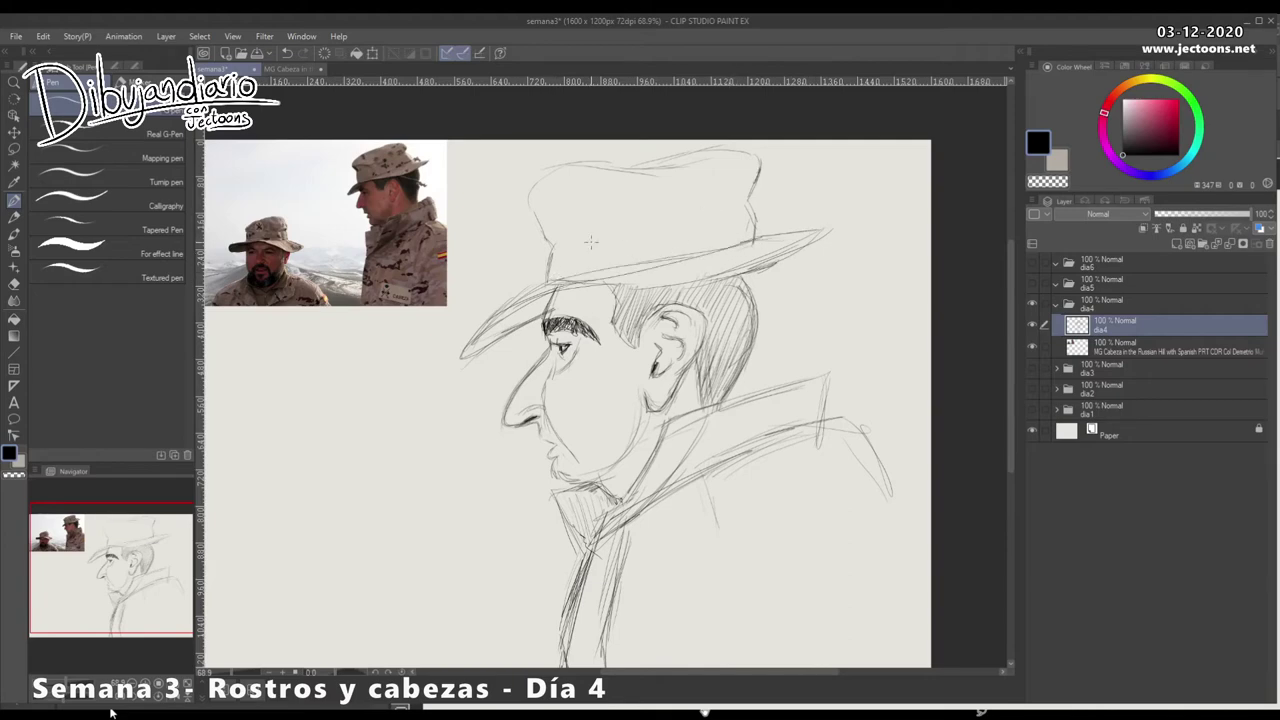
mouse_move(564, 250)
mouse_down()
mouse_move(736, 212)
mouse_move(706, 206)
mouse_up()
key(ctrl+s)
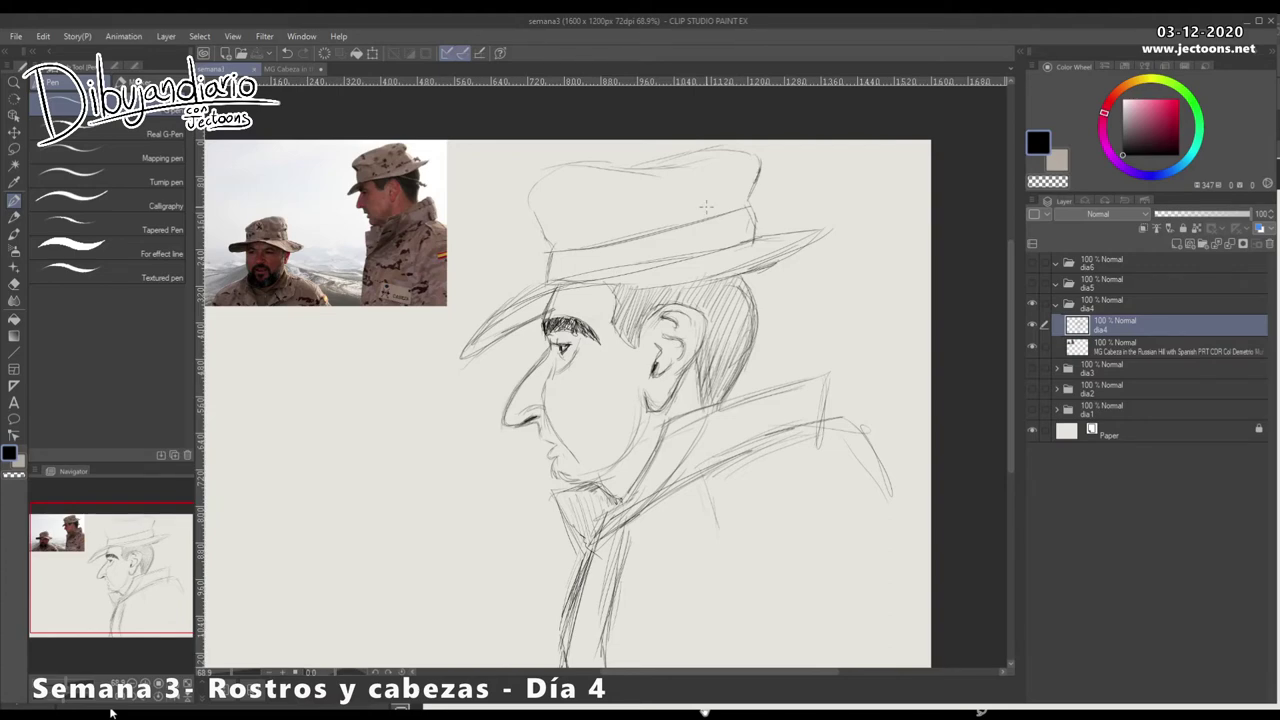
Step: Thicken the contour at the back of the head and add denser hatching to the hair down to the nape
mouse_move(772, 266)
mouse_down()
mouse_move(766, 294)
mouse_move(792, 274)
mouse_move(734, 390)
mouse_up()
mouse_move(760, 316)
mouse_down()
mouse_move(758, 362)
mouse_move(716, 428)
mouse_move(756, 336)
mouse_move(722, 316)
mouse_move(700, 366)
mouse_move(704, 398)
mouse_up()
drag(758, 342, 712, 404)
drag(750, 308, 704, 426)
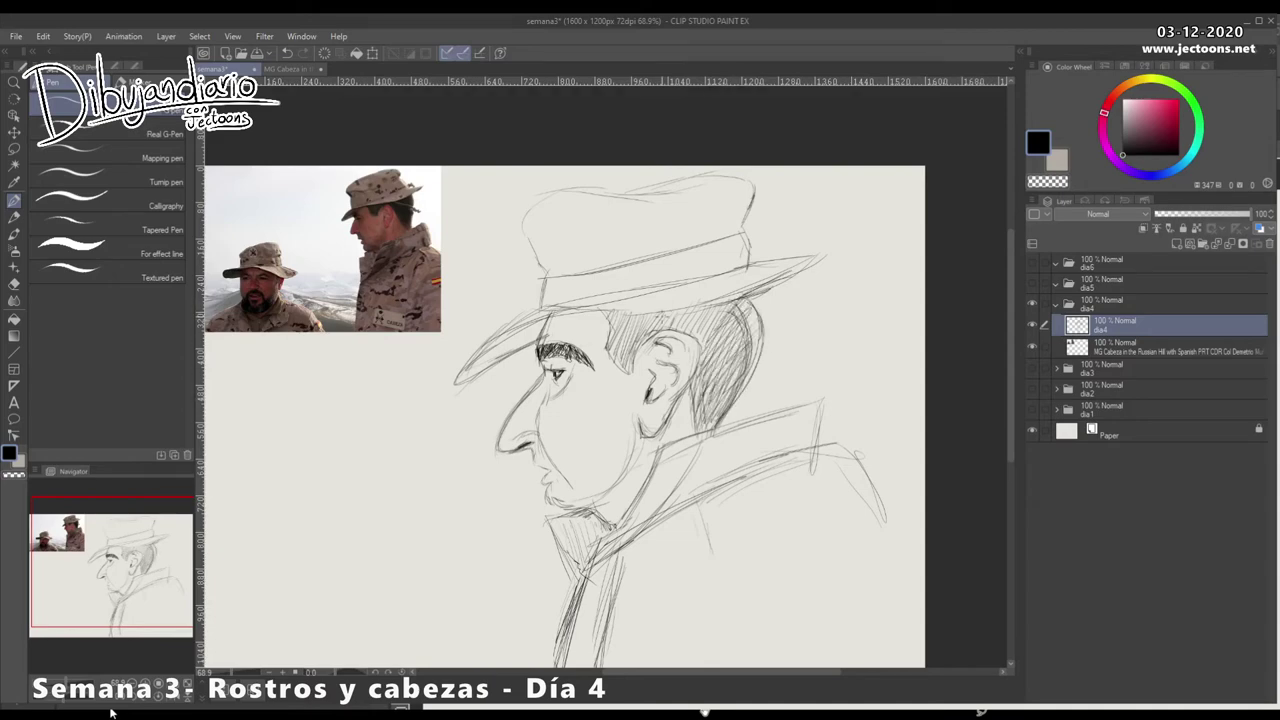
Step: Refine the mouth and chin, shade the jawline, and add a mole on the cheek and stubble dots near the chin
mouse_move(576, 489)
mouse_down()
mouse_move(585, 422)
mouse_move(624, 442)
mouse_move(565, 440)
mouse_move(534, 372)
mouse_up()
scroll(675, 463, down, 1)
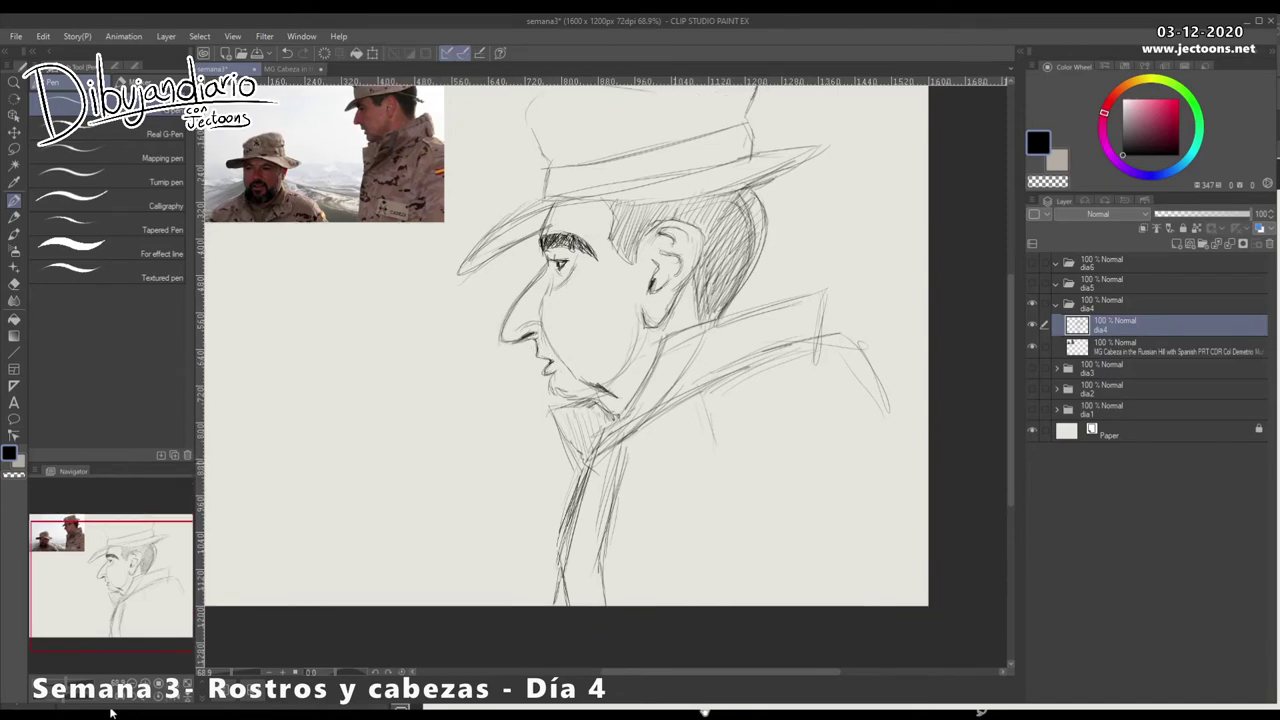
scroll(566, 370, up, 3)
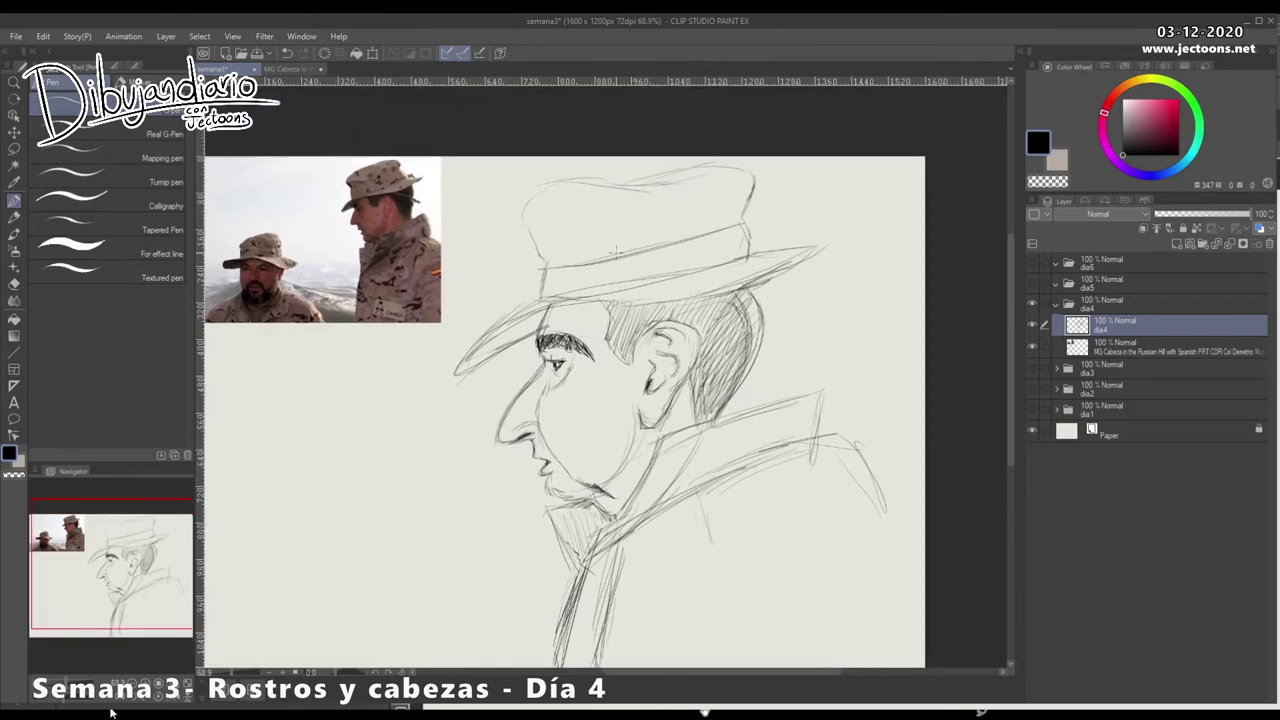
scroll(621, 396, down, 2)
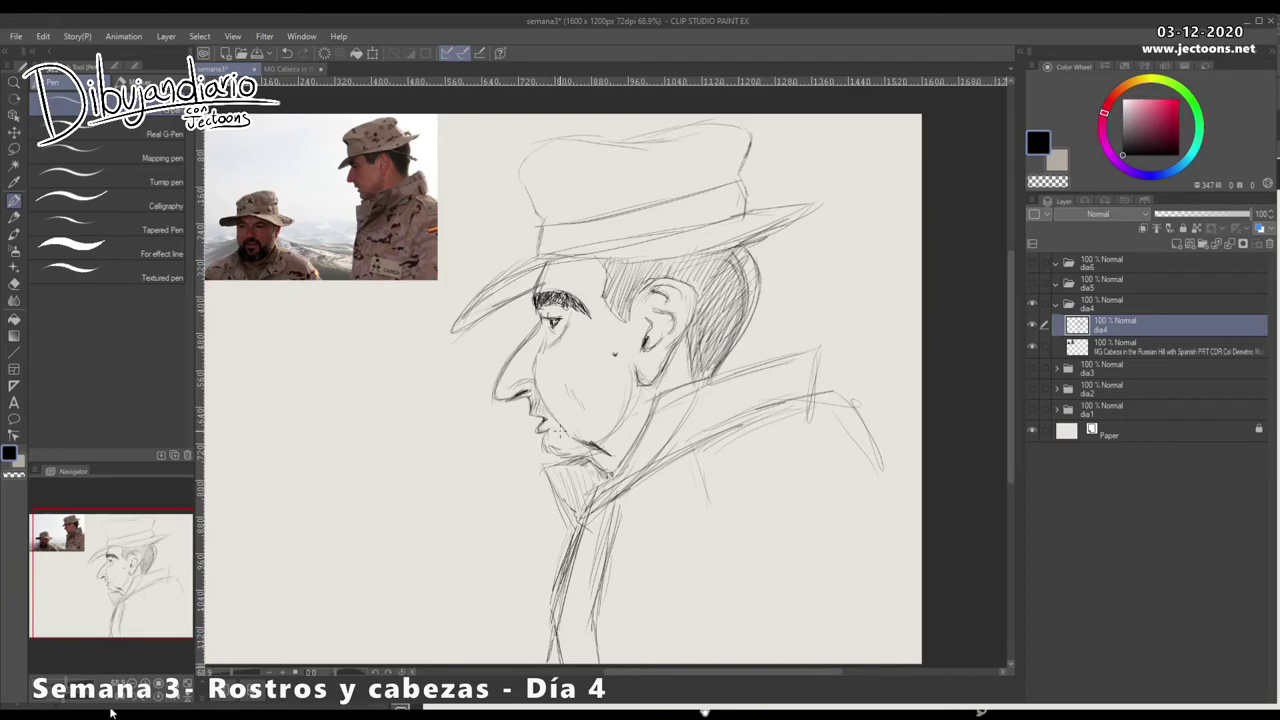
Step: Fill the sideburn and the hair above the ear with dense black vertical strokes, restoring black as drawing colour first
key(x)
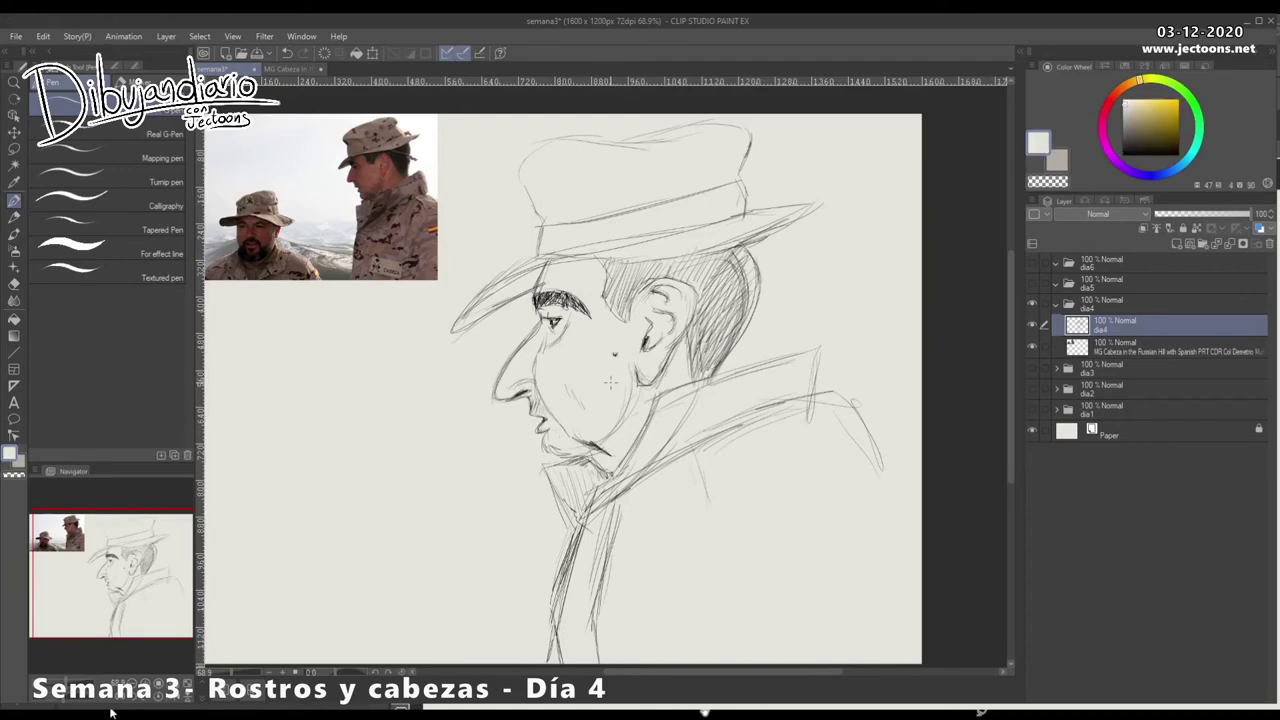
key(x)
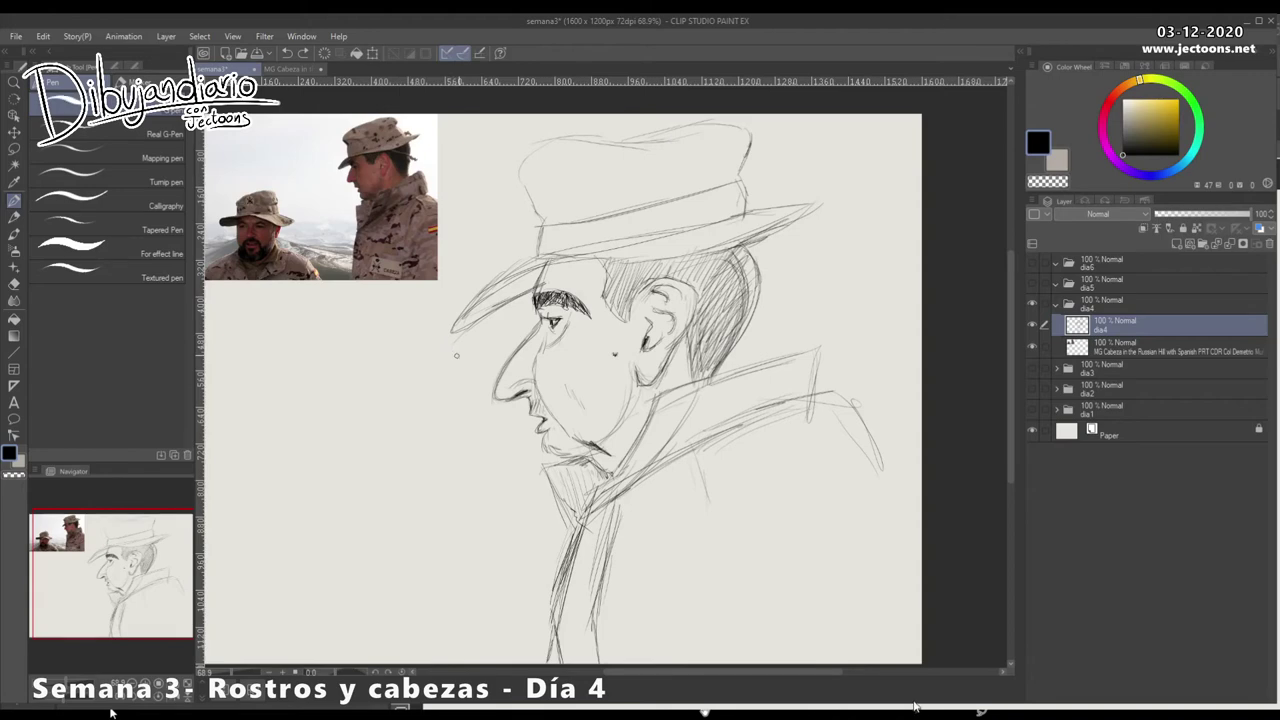
mouse_move(603, 257)
mouse_down()
mouse_move(612, 316)
mouse_move(614, 300)
mouse_up()
drag(622, 268, 618, 320)
drag(626, 268, 622, 320)
drag(630, 264, 628, 312)
mouse_move(636, 264)
mouse_down()
mouse_move(630, 314)
mouse_move(630, 298)
mouse_up()
drag(636, 266, 632, 300)
drag(642, 268, 638, 296)
drag(648, 262, 642, 292)
mouse_move(654, 262)
mouse_down()
mouse_move(644, 292)
mouse_move(648, 282)
mouse_up()
drag(658, 262, 656, 278)
drag(668, 260, 662, 276)
drag(670, 260, 668, 278)
Step: Cover the hair behind the ear with dense black strokes from the hat brim down to the nape
mouse_move(678, 260)
mouse_down()
mouse_move(672, 280)
mouse_move(692, 288)
mouse_up()
drag(700, 258, 697, 298)
drag(706, 254, 703, 306)
drag(714, 258, 710, 314)
mouse_move(718, 252)
mouse_down()
mouse_move(712, 312)
mouse_move(726, 312)
mouse_up()
drag(734, 252, 734, 314)
drag(742, 250, 740, 314)
drag(746, 248, 746, 310)
drag(756, 252, 754, 300)
drag(758, 288, 750, 296)
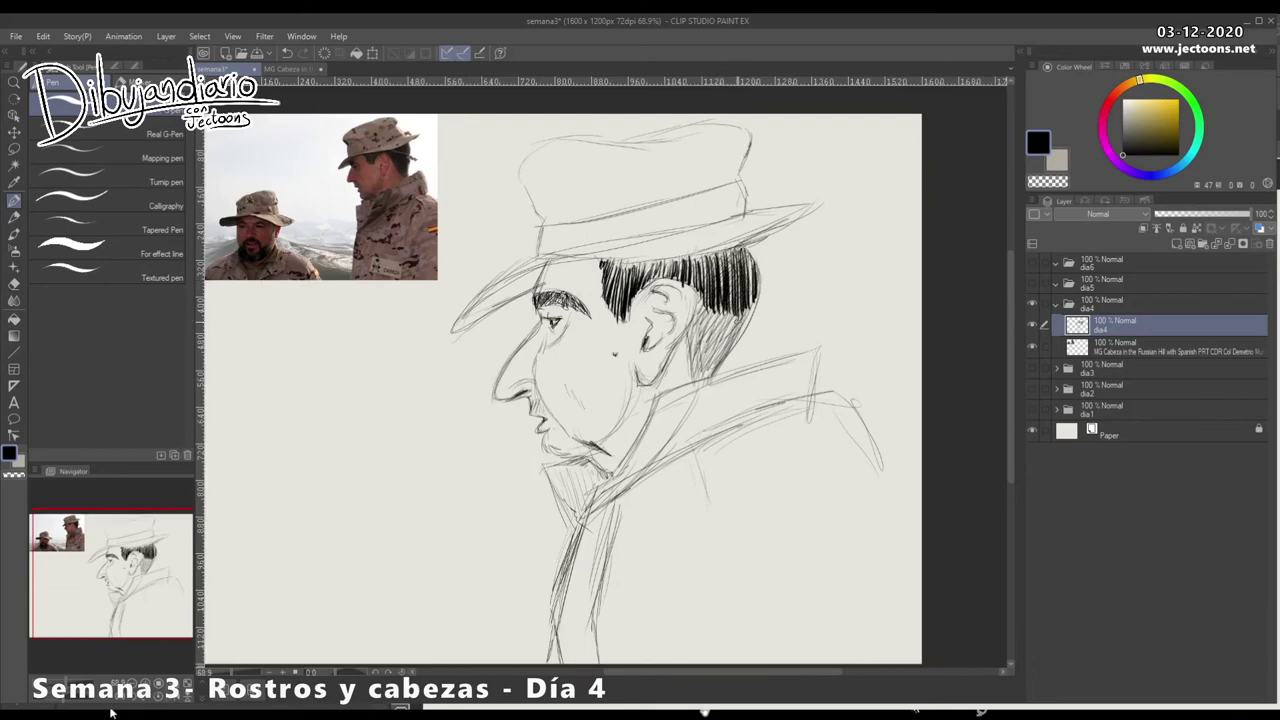
drag(694, 326, 700, 344)
mouse_move(706, 292)
mouse_down()
mouse_move(700, 344)
mouse_move(722, 348)
mouse_move(746, 328)
mouse_move(692, 357)
mouse_move(724, 354)
mouse_move(690, 366)
mouse_move(712, 366)
mouse_move(690, 376)
mouse_move(704, 382)
mouse_up()
drag(718, 356, 712, 374)
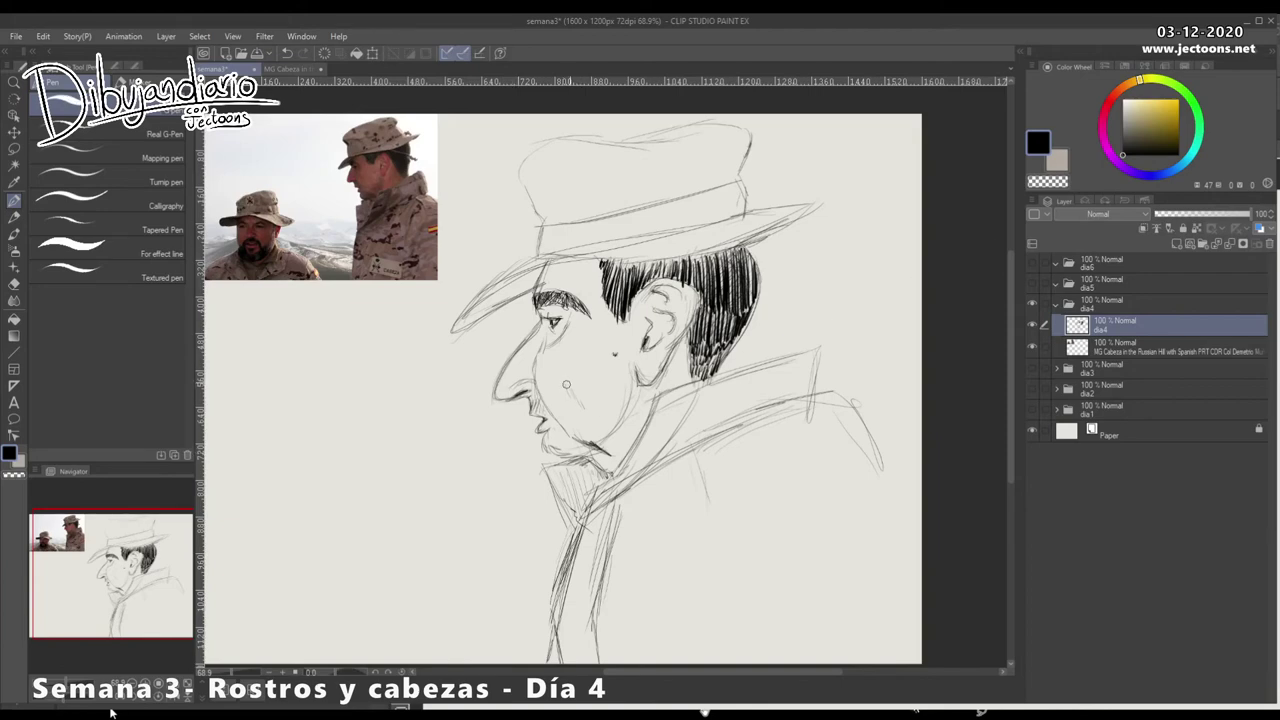
drag(532, 402, 540, 414)
mouse_move(542, 406)
mouse_down()
mouse_move(559, 454)
mouse_move(545, 448)
mouse_move(584, 458)
mouse_move(586, 436)
mouse_move(602, 446)
mouse_up()
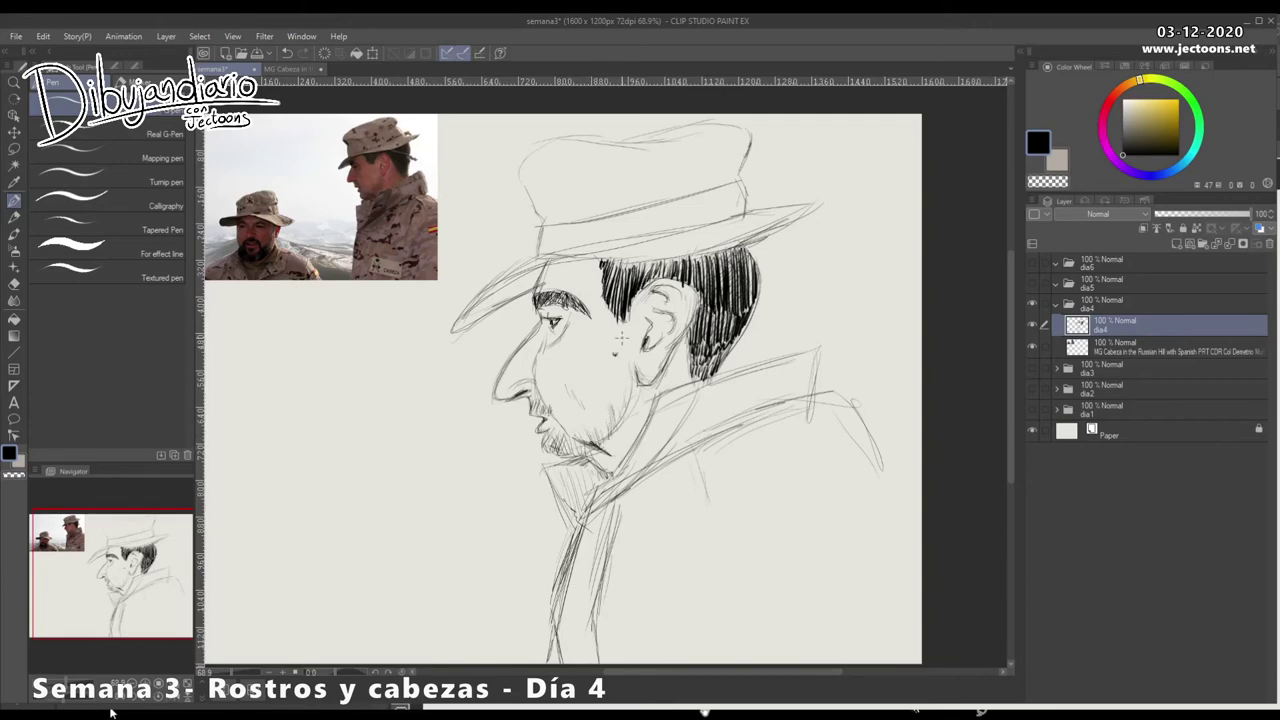
mouse_move(622, 334)
mouse_down()
mouse_move(634, 390)
mouse_move(620, 398)
mouse_up()
key(ctrl+z)
key(ctrl+z)
key(ctrl+z)
key(ctrl+z)
key(ctrl+z)
key(ctrl+z)
key(ctrl+z)
key(ctrl+z)
key(ctrl+z)
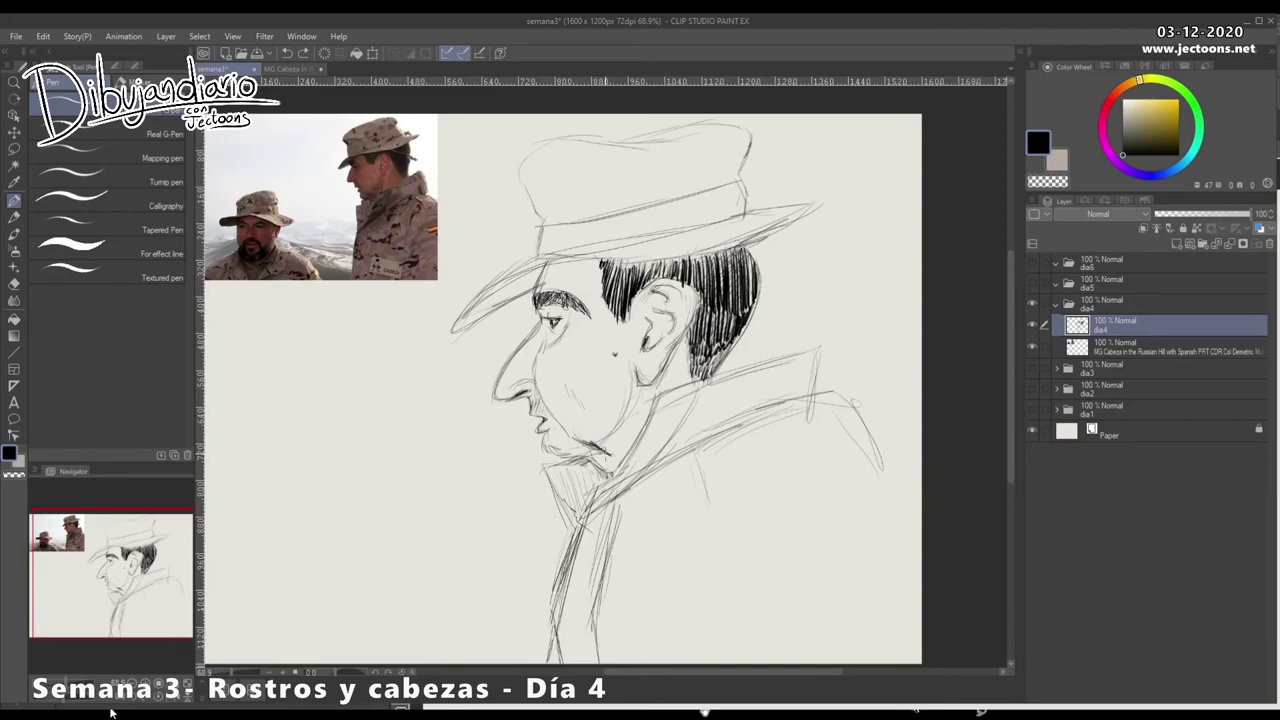
drag(537, 406, 526, 411)
key(ctrl+z)
Step: Add stubble along the jaw below the sideburn, and reinforce and hatch the jacket's raised rear collar and shoulder fold
mouse_move(619, 382)
mouse_down()
mouse_move(625, 424)
mouse_move(607, 426)
mouse_move(609, 411)
mouse_move(592, 438)
mouse_move(604, 449)
mouse_move(619, 434)
mouse_up()
mouse_move(808, 340)
mouse_down()
mouse_move(705, 380)
mouse_move(720, 384)
mouse_up()
mouse_move(772, 352)
mouse_down()
mouse_move(742, 376)
mouse_move(764, 366)
mouse_up()
mouse_move(804, 341)
mouse_down()
mouse_move(772, 360)
mouse_move(820, 374)
mouse_move(822, 398)
mouse_move(752, 379)
mouse_move(686, 401)
mouse_move(804, 420)
mouse_move(834, 390)
mouse_up()
drag(730, 424, 844, 390)
mouse_move(822, 398)
mouse_down()
mouse_move(860, 410)
mouse_move(786, 430)
mouse_move(860, 416)
mouse_up()
drag(814, 398, 728, 430)
drag(812, 422, 728, 430)
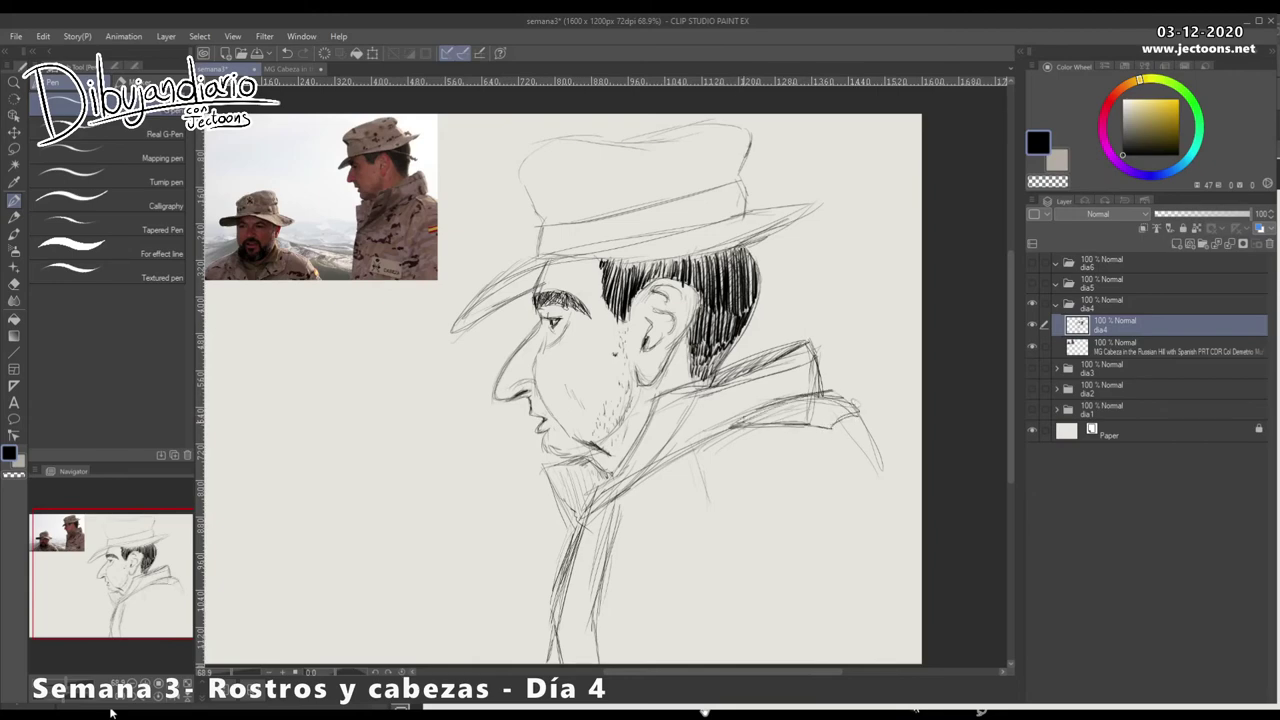
Step: Extend the jacket's sleeve and back lines downward, and strengthen and hatch the collar around the chin and neck
drag(706, 482, 682, 664)
drag(872, 440, 880, 536)
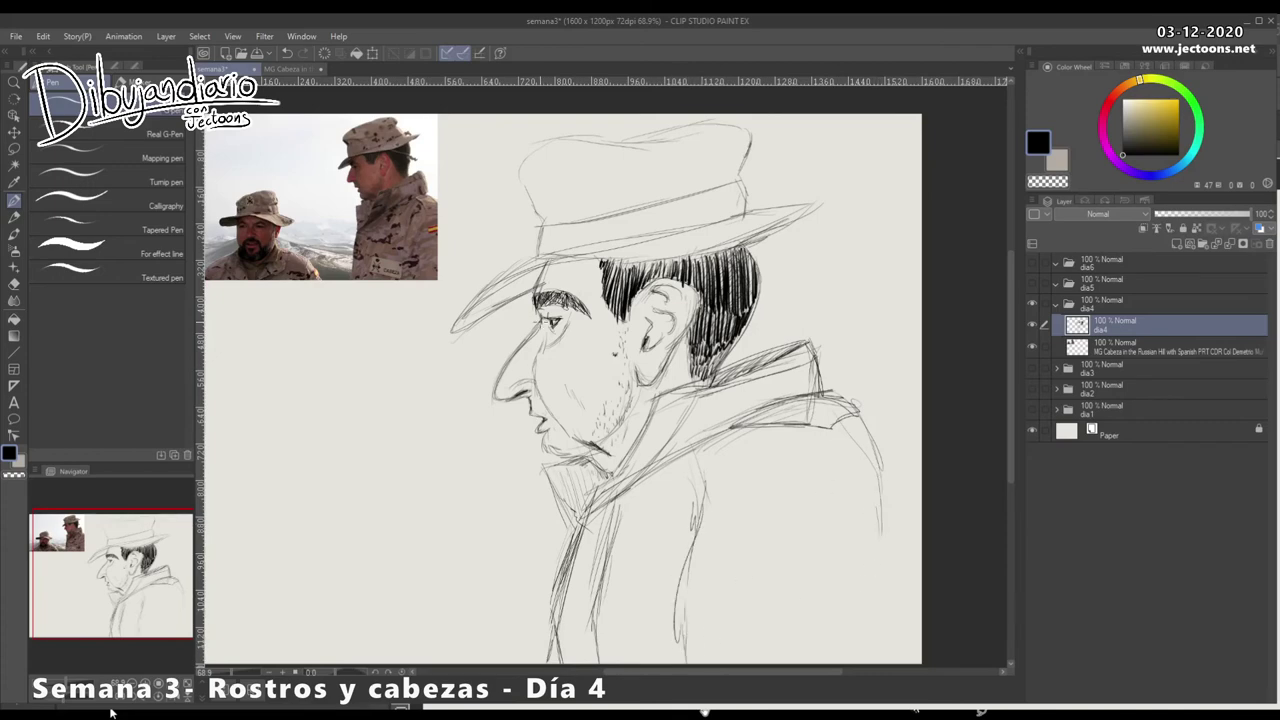
mouse_move(540, 322)
mouse_down()
mouse_move(496, 402)
mouse_move(539, 398)
mouse_up()
mouse_move(550, 478)
mouse_down()
mouse_move(578, 518)
mouse_move(570, 474)
mouse_move(586, 458)
mouse_up()
mouse_move(570, 502)
mouse_down()
mouse_move(606, 472)
mouse_move(570, 486)
mouse_move(574, 500)
mouse_up()
drag(586, 504, 580, 518)
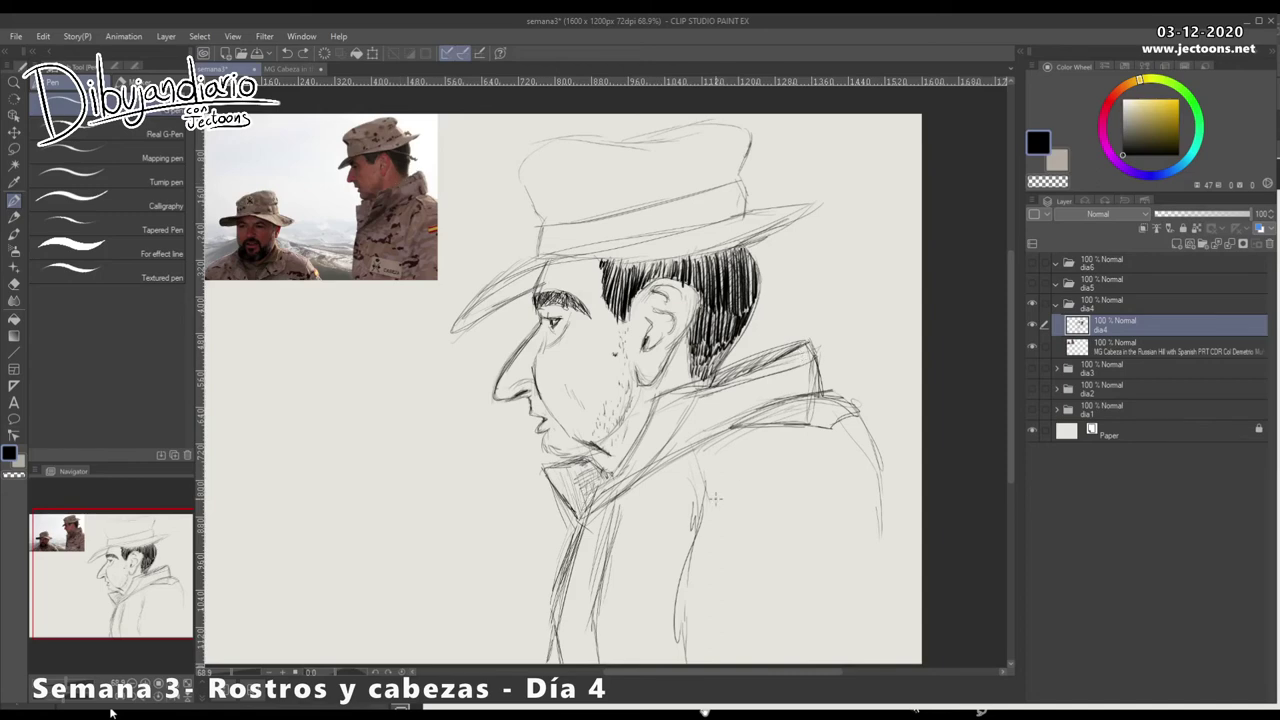
mouse_move(712, 383)
mouse_down()
mouse_move(800, 346)
mouse_move(662, 393)
mouse_move(580, 520)
mouse_up()
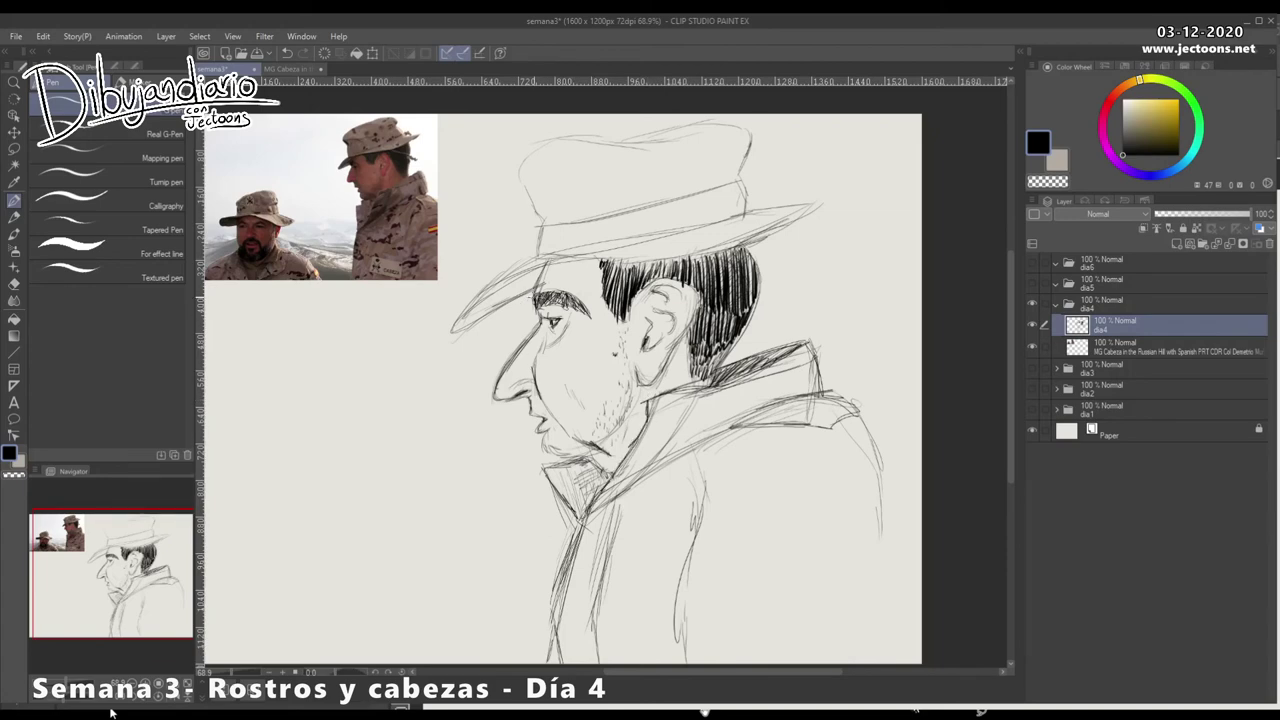
Step: Hatch the underside of the hat's drooping front brim
drag(506, 282, 466, 316)
drag(544, 266, 462, 326)
drag(524, 290, 462, 326)
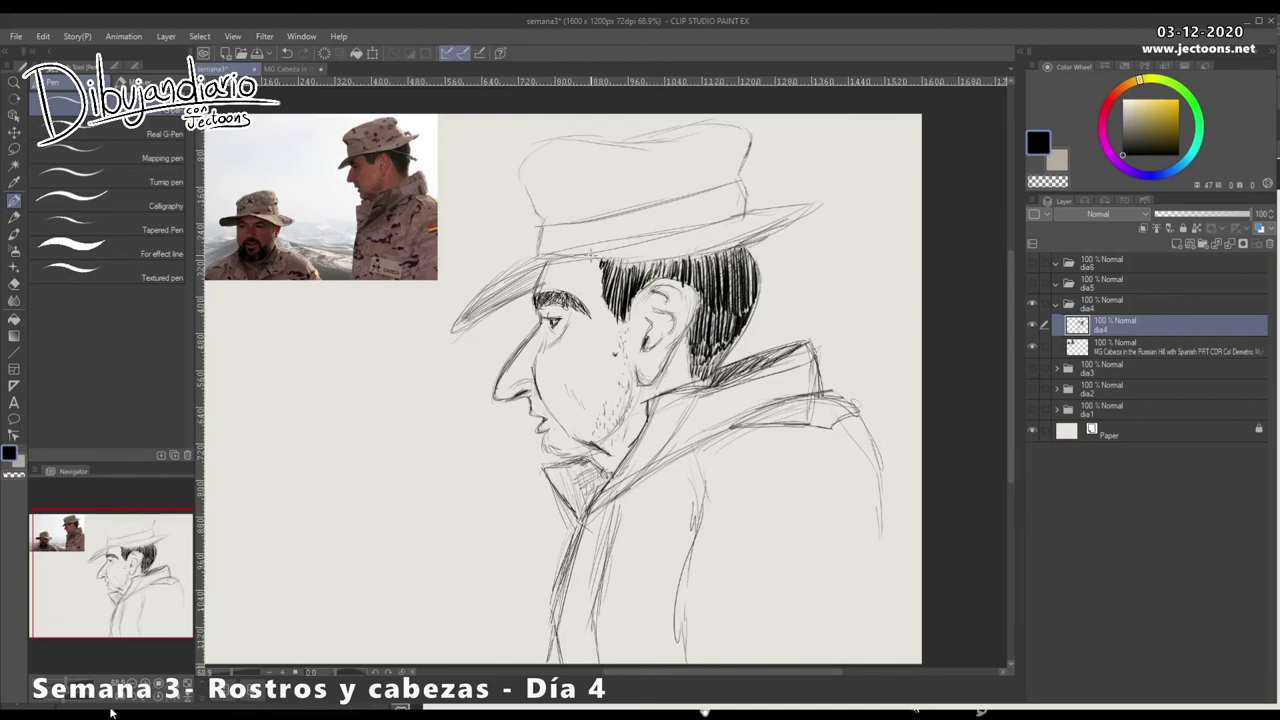
mouse_move(578, 262)
mouse_down()
mouse_move(530, 282)
mouse_move(546, 272)
mouse_move(540, 286)
mouse_up()
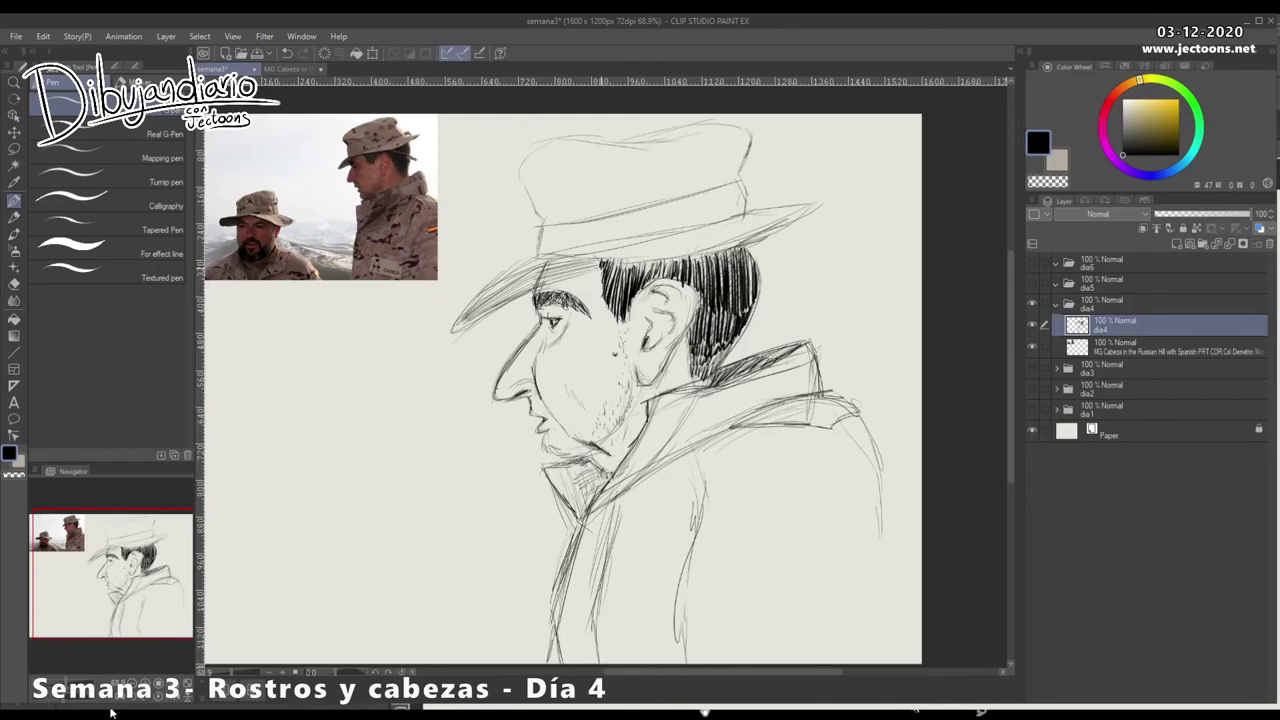
key(ctrl+z)
key(ctrl+z)
key(ctrl+z)
key(ctrl+z)
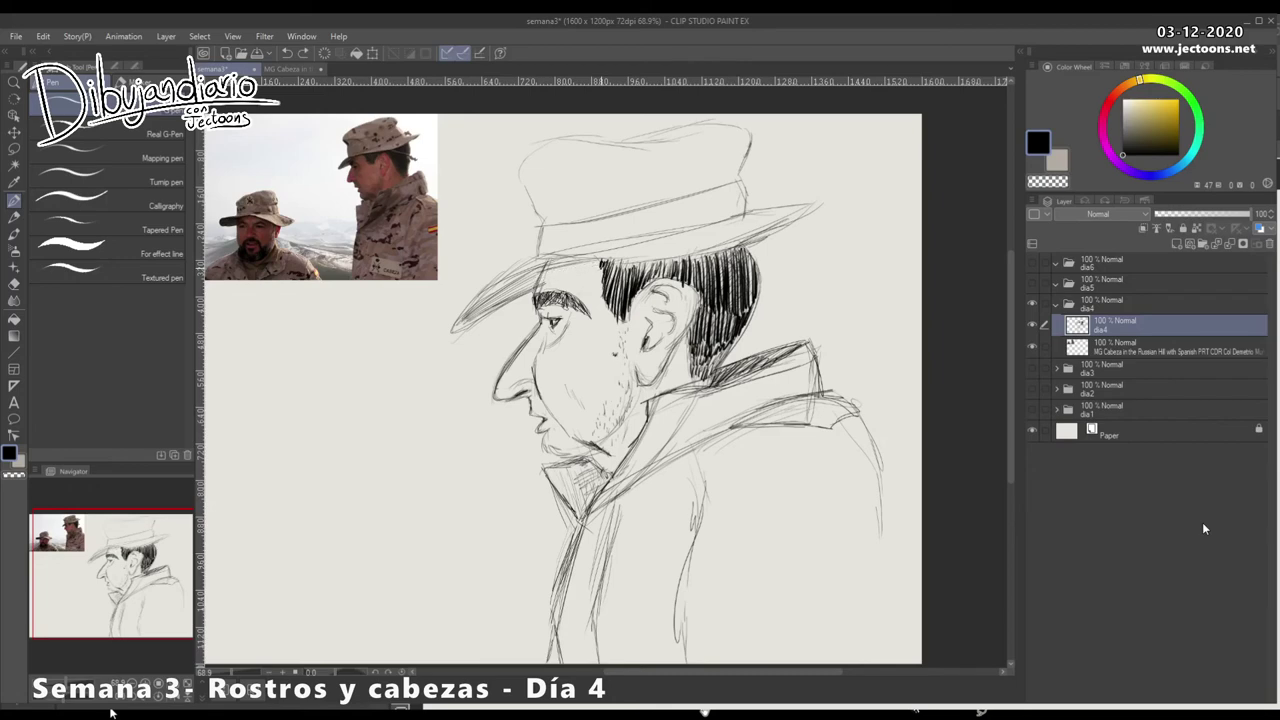
key(ctrl+z)
Step: Shade the forehead below the hat and darken the upper edge of the front brim
mouse_move(546, 267)
mouse_down()
mouse_move(538, 289)
mouse_move(557, 283)
mouse_up()
mouse_move(584, 262)
mouse_down()
mouse_move(560, 284)
mouse_move(582, 276)
mouse_up()
drag(630, 239, 488, 267)
mouse_move(562, 250)
mouse_down()
mouse_move(470, 300)
mouse_move(460, 322)
mouse_move(498, 286)
mouse_move(586, 260)
mouse_move(502, 280)
mouse_move(458, 330)
mouse_move(500, 275)
mouse_move(649, 224)
mouse_up()
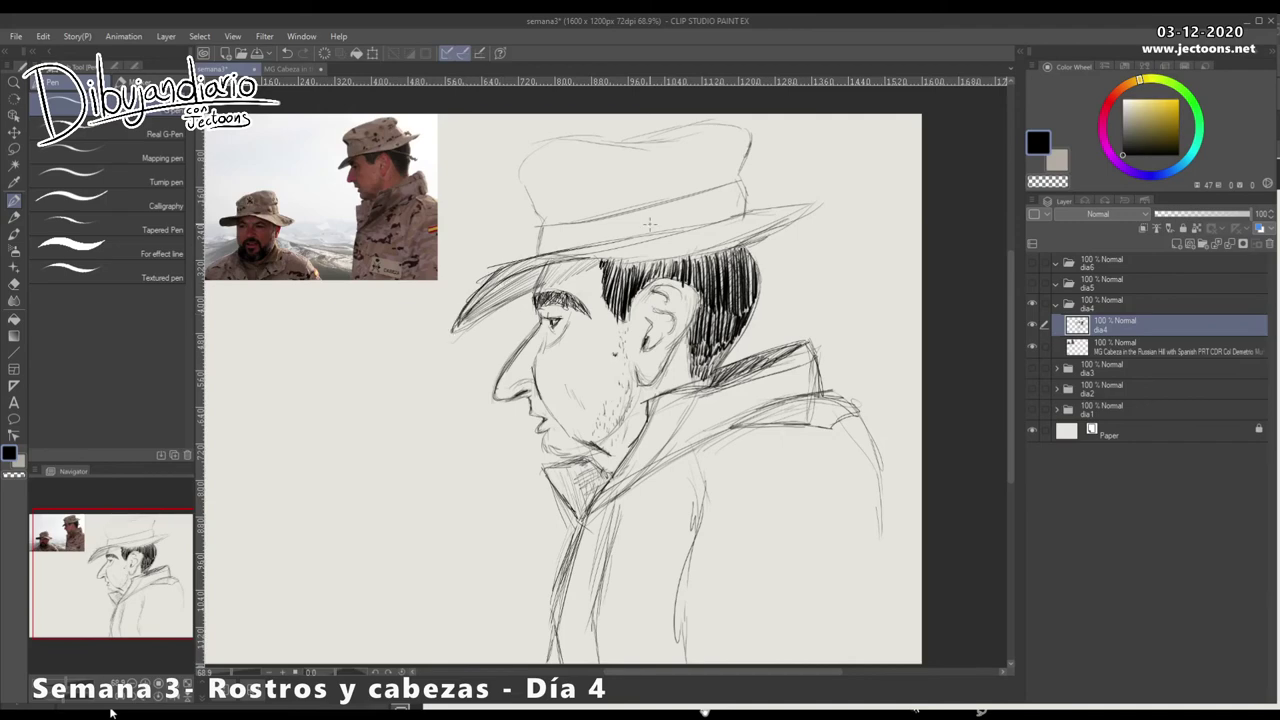
Step: Darken the front outline of the hat crown, and add two eyelets and a small knotted bow behind the hatband
mouse_move(538, 207)
mouse_down()
mouse_move(528, 258)
mouse_move(526, 160)
mouse_move(551, 143)
mouse_move(528, 152)
mouse_move(594, 127)
mouse_up()
mouse_move(661, 159)
mouse_down()
mouse_move(683, 156)
mouse_move(607, 159)
mouse_up()
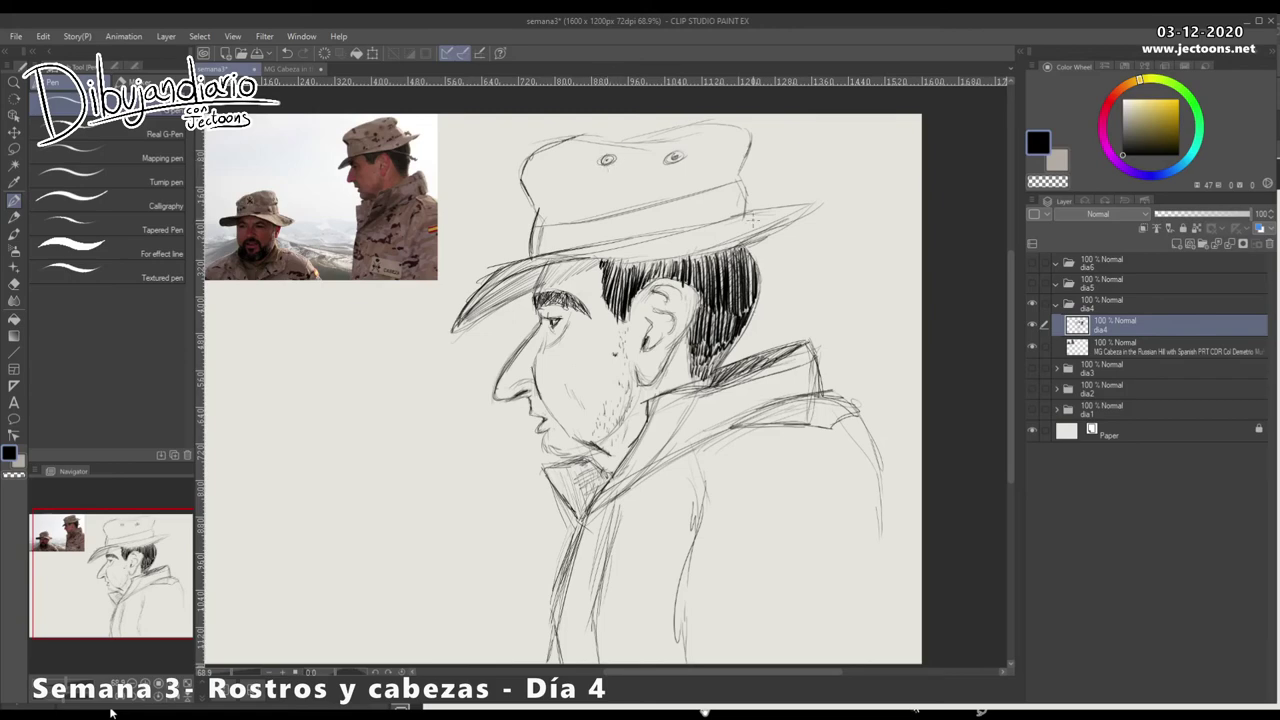
mouse_move(752, 189)
mouse_down()
mouse_move(746, 200)
mouse_move(768, 176)
mouse_move(774, 198)
mouse_move(758, 182)
mouse_up()
Step: Darken the jacket's front opening and sleeve line, and extend the back contour almost to the canvas edge
drag(648, 430, 628, 460)
mouse_move(578, 551)
mouse_down()
mouse_move(554, 608)
mouse_move(566, 662)
mouse_up()
drag(590, 520, 560, 626)
drag(696, 528, 682, 636)
mouse_move(855, 424)
mouse_down()
mouse_move(876, 478)
mouse_move(878, 556)
mouse_up()
mouse_move(870, 604)
mouse_down()
mouse_move(873, 548)
mouse_move(883, 652)
mouse_up()
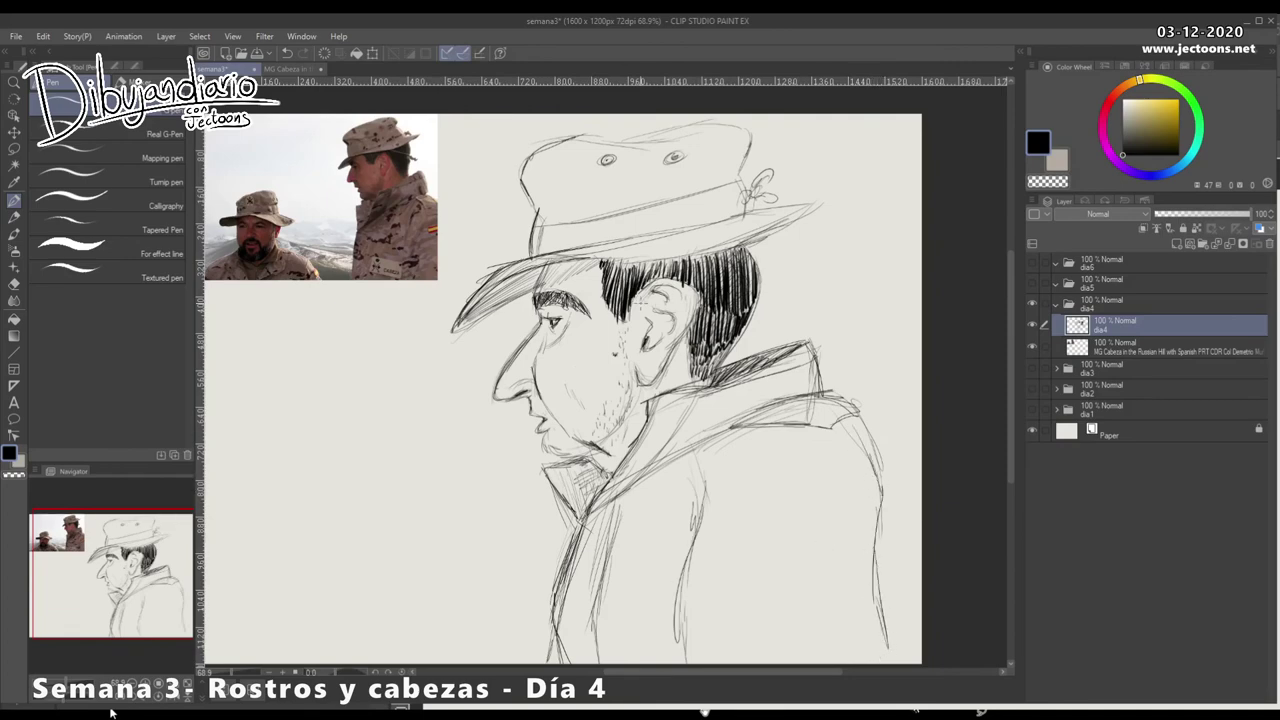
Step: Detail the inner ear and add crossing strokes to densify the hair around it
mouse_move(652, 290)
mouse_down()
mouse_move(634, 296)
mouse_move(678, 279)
mouse_move(686, 290)
mouse_move(664, 308)
mouse_up()
drag(642, 285, 628, 320)
mouse_move(665, 258)
mouse_down()
mouse_move(624, 264)
mouse_move(688, 272)
mouse_move(624, 278)
mouse_move(614, 264)
mouse_move(626, 286)
mouse_move(708, 257)
mouse_move(682, 262)
mouse_move(704, 302)
mouse_move(702, 338)
mouse_move(682, 348)
mouse_up()
drag(722, 347, 700, 352)
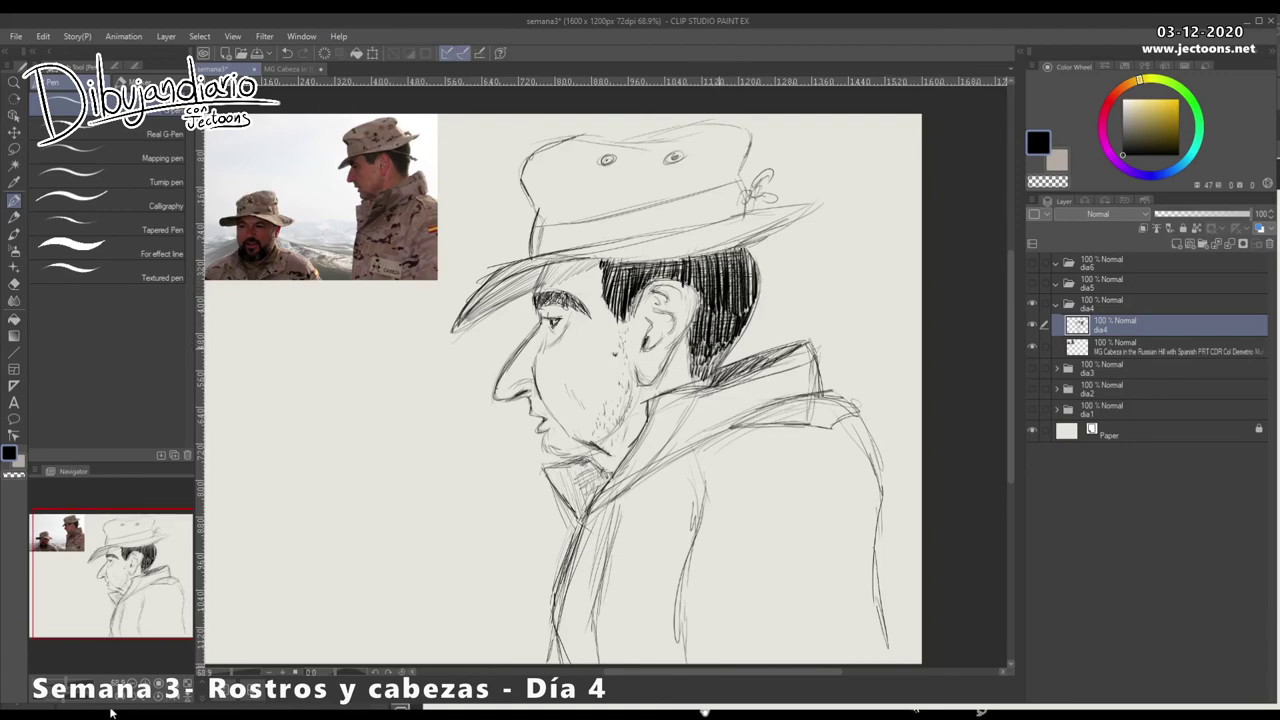
Step: Sketch long fold strokes down the jacket's sleeve from the shoulder
drag(763, 536, 651, 508)
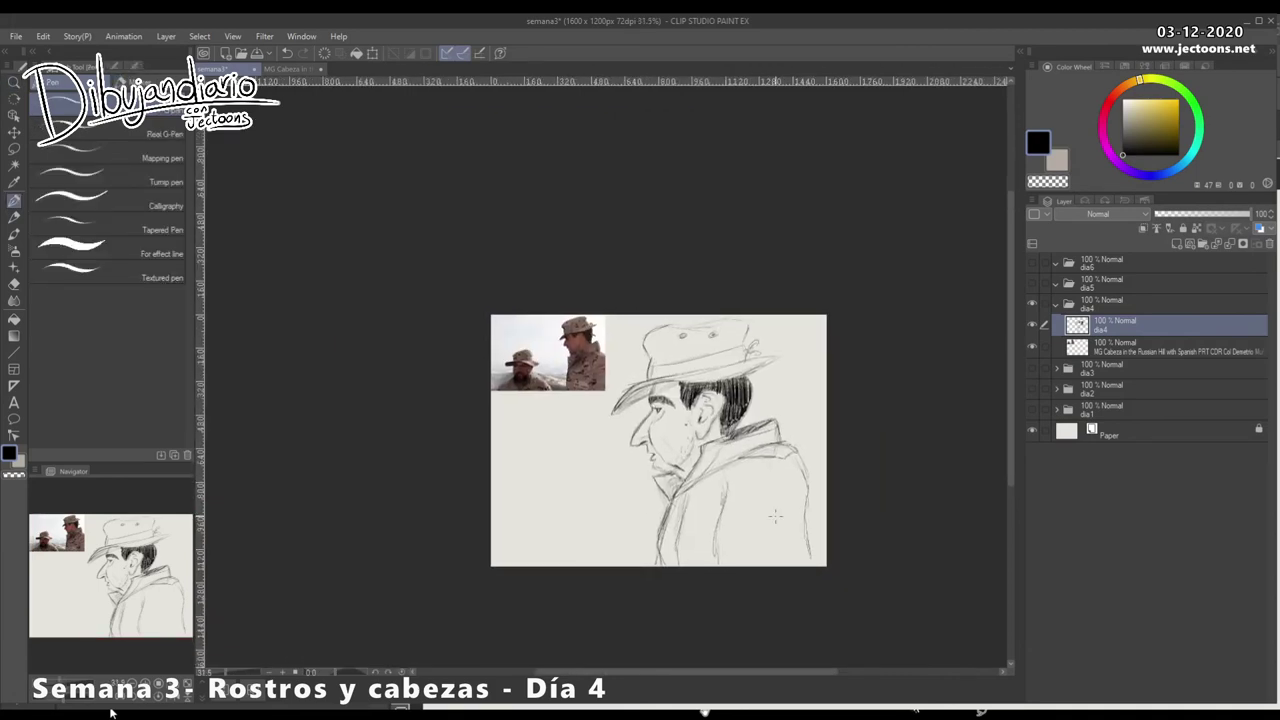
key(ctrl+plus)
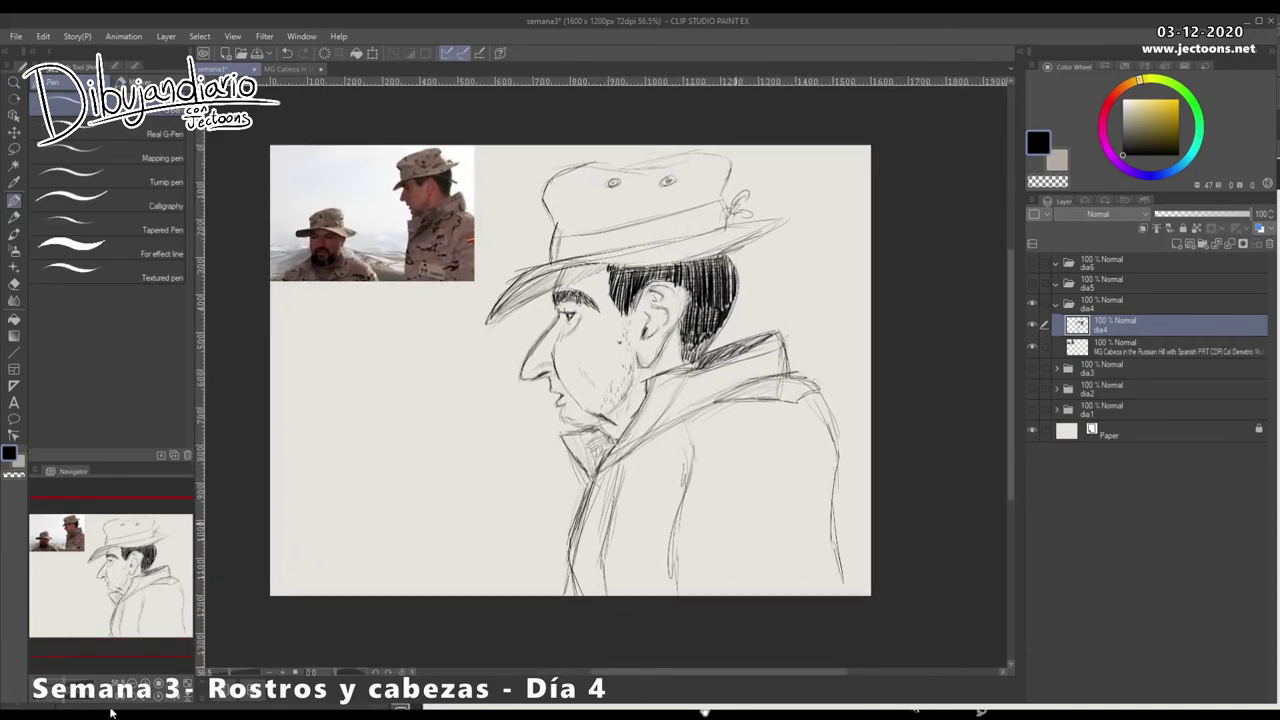
mouse_move(725, 422)
mouse_down()
mouse_move(694, 471)
mouse_move(690, 550)
mouse_move(712, 476)
mouse_move(694, 584)
mouse_up()
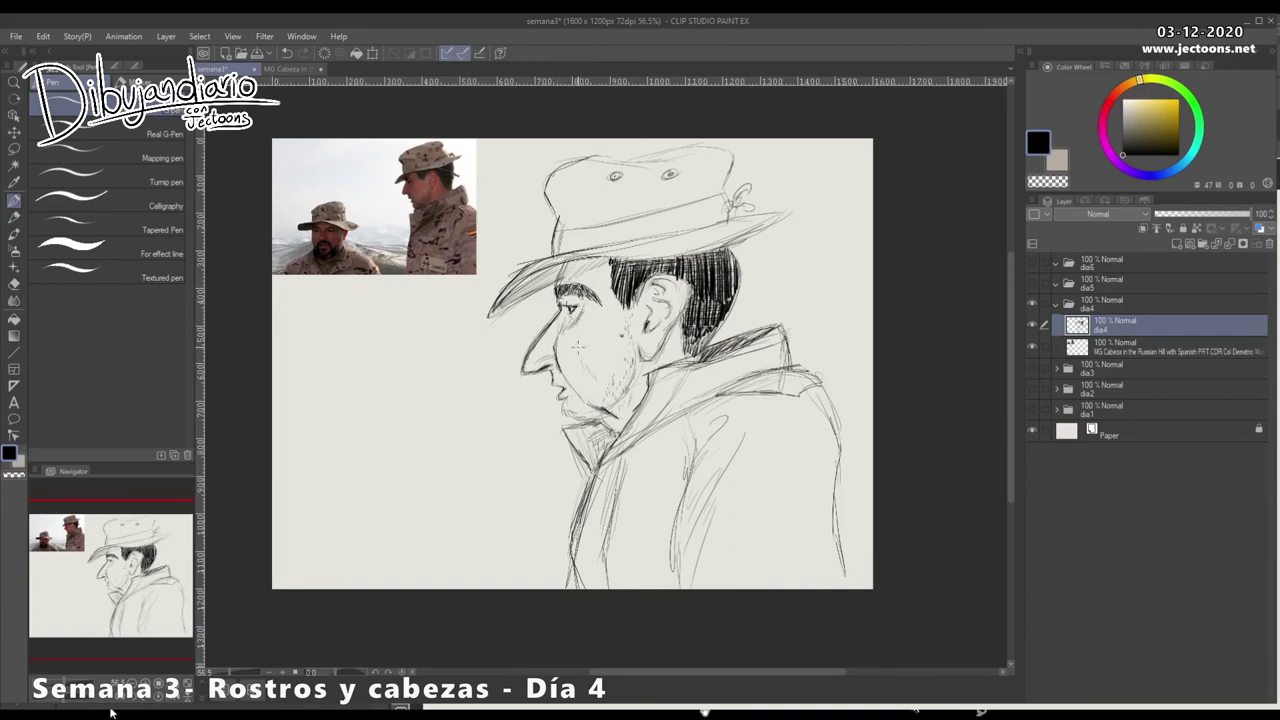
Step: Add light contour strokes to the cheek and ear, and darken the neck and collar edge below the jaw
drag(571, 352, 566, 370)
mouse_move(618, 320)
mouse_down()
mouse_move(638, 362)
mouse_move(658, 366)
mouse_up()
mouse_move(659, 405)
mouse_down()
mouse_move(653, 386)
mouse_move(636, 418)
mouse_up()
drag(680, 372, 604, 434)
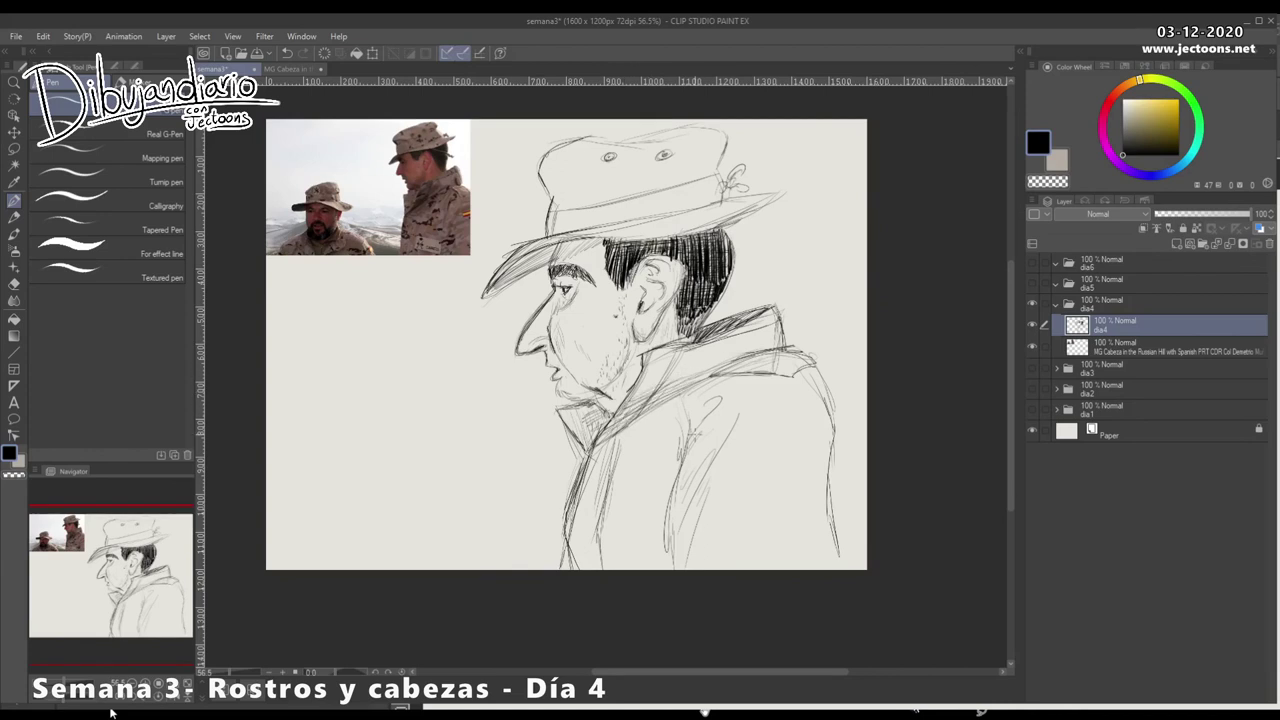
Step: Reinforce the shoulder fold behind the collar and add more fold strokes to the jacket's sleeve and front
mouse_move(712, 370)
mouse_down()
mouse_move(746, 360)
mouse_move(814, 388)
mouse_move(824, 348)
mouse_up()
mouse_move(765, 432)
mouse_down()
mouse_move(730, 496)
mouse_move(724, 550)
mouse_up()
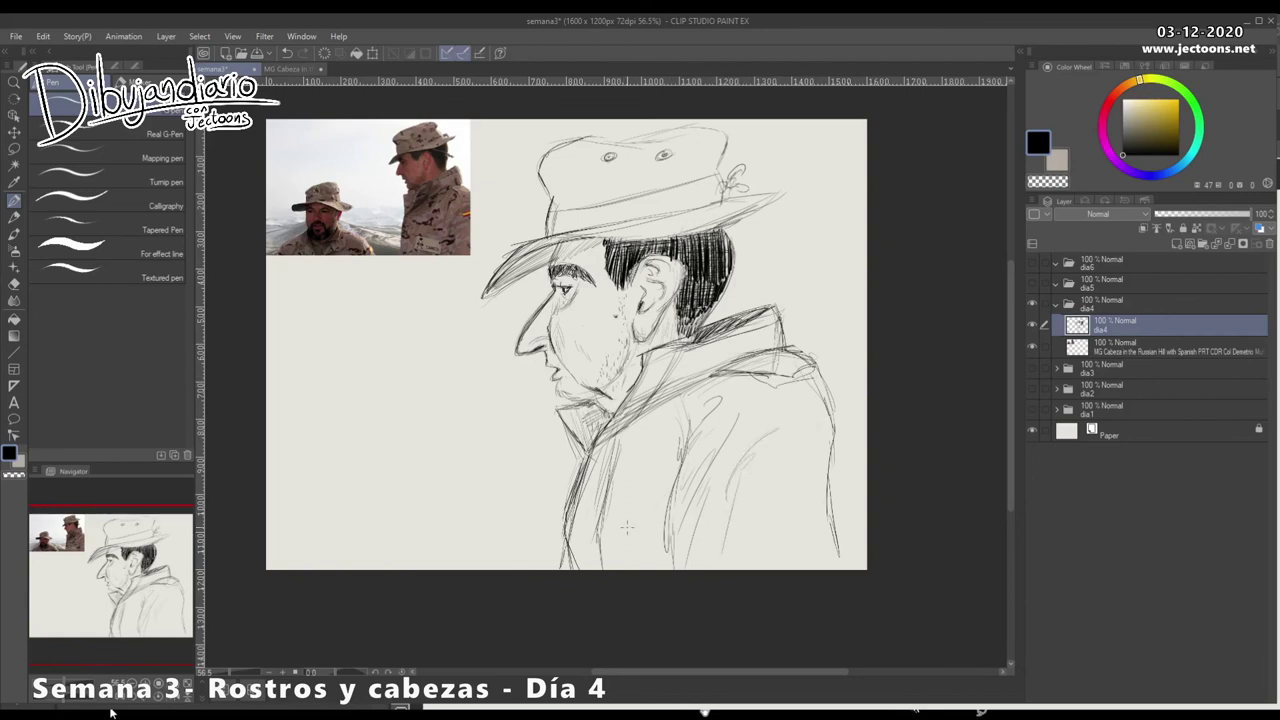
drag(640, 464, 611, 554)
drag(582, 494, 560, 574)
drag(601, 501, 648, 509)
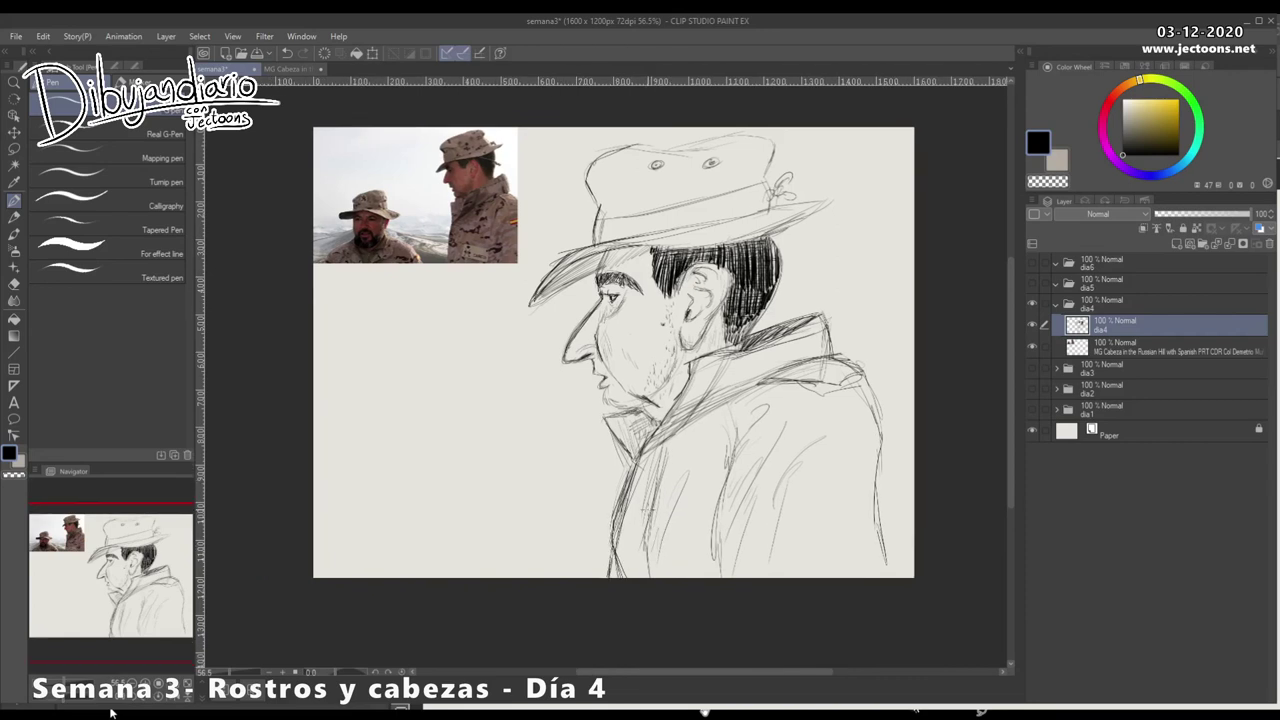
mouse_move(525, 403)
mouse_down()
mouse_move(553, 391)
mouse_move(479, 412)
mouse_move(493, 410)
mouse_move(473, 433)
mouse_up()
mouse_move(475, 420)
mouse_down()
mouse_move(481, 432)
mouse_move(502, 419)
mouse_move(458, 455)
mouse_up()
drag(465, 444, 468, 456)
mouse_move(472, 457)
mouse_down()
mouse_move(480, 439)
mouse_move(482, 456)
mouse_up()
drag(484, 445, 486, 460)
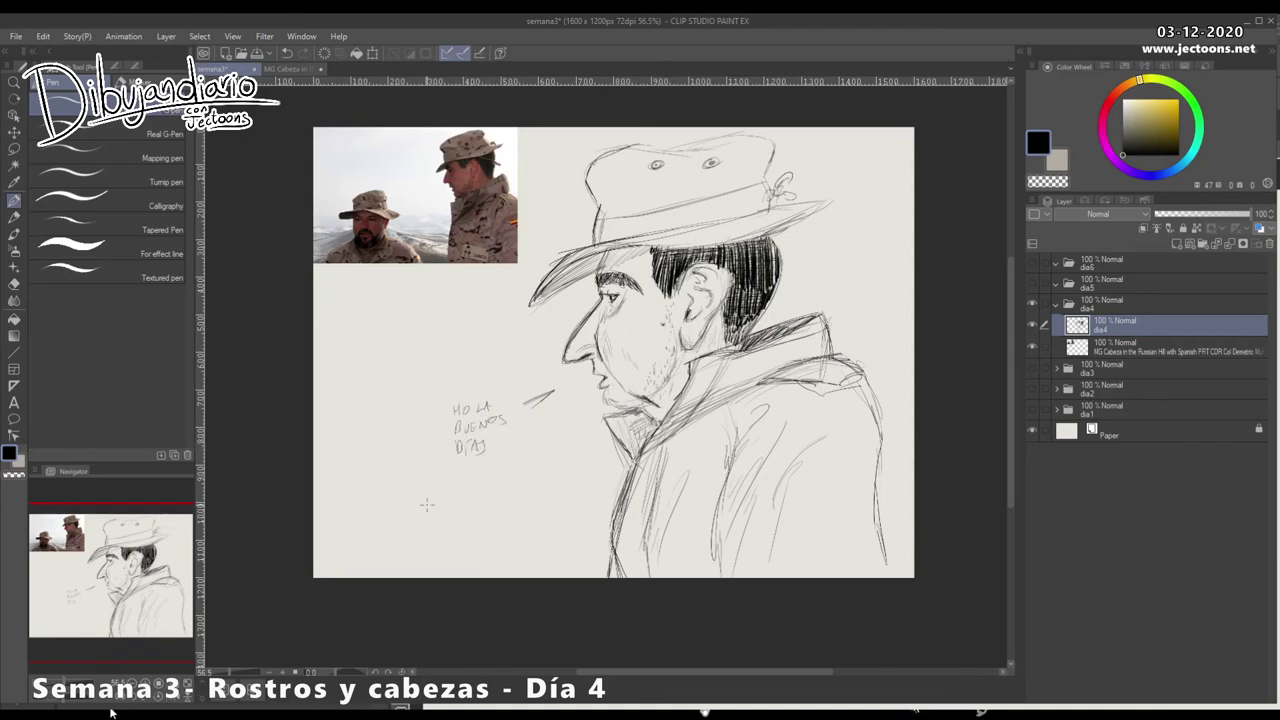
key(ctrl+z)
key(ctrl+z)
key(ctrl+z)
key(ctrl+z)
key(ctrl+z)
key(ctrl+z)
key(ctrl+z)
key(ctrl+z)
key(ctrl+z)
key(ctrl+z)
key(ctrl+z)
key(ctrl+z)
key(ctrl+z)
key(ctrl+z)
key(ctrl+z)
key(ctrl+z)
key(ctrl+z)
key(ctrl+z)
key(ctrl+z)
key(ctrl+z)
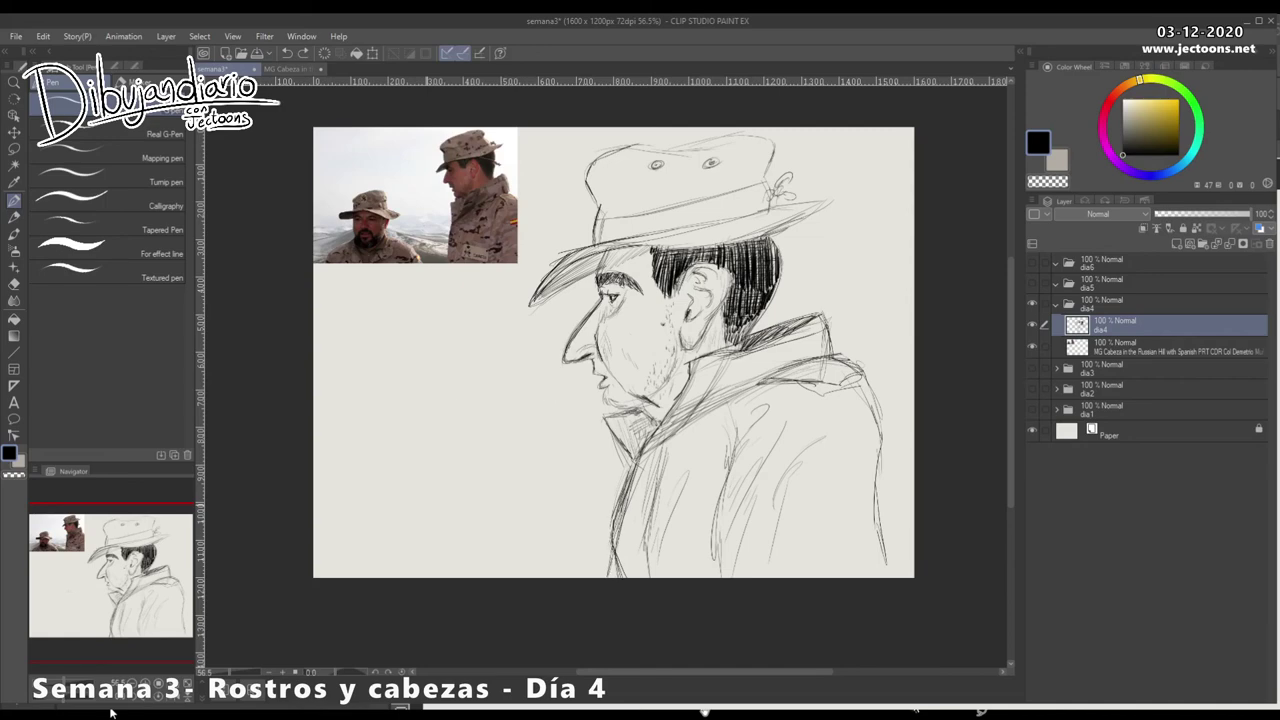
Step: Draw crease lines across the front of the hat crown beneath the eyelets
drag(619, 525, 571, 537)
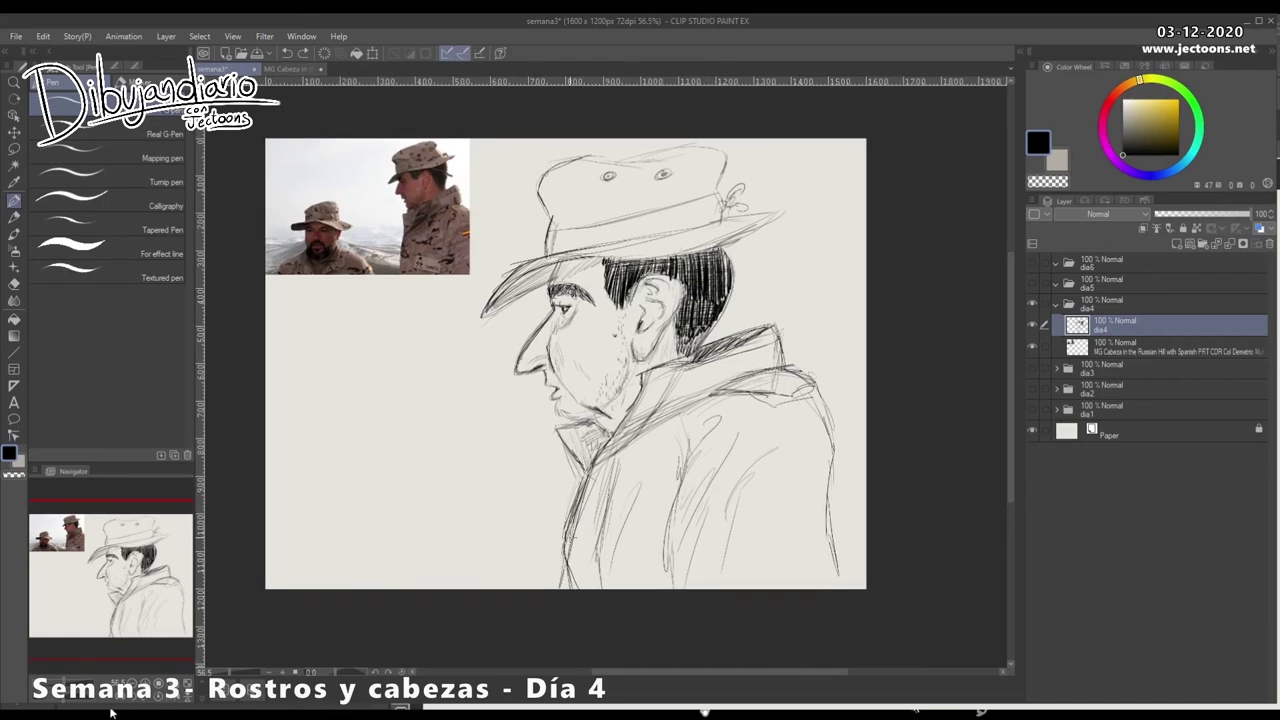
drag(676, 540, 640, 540)
drag(733, 497, 699, 490)
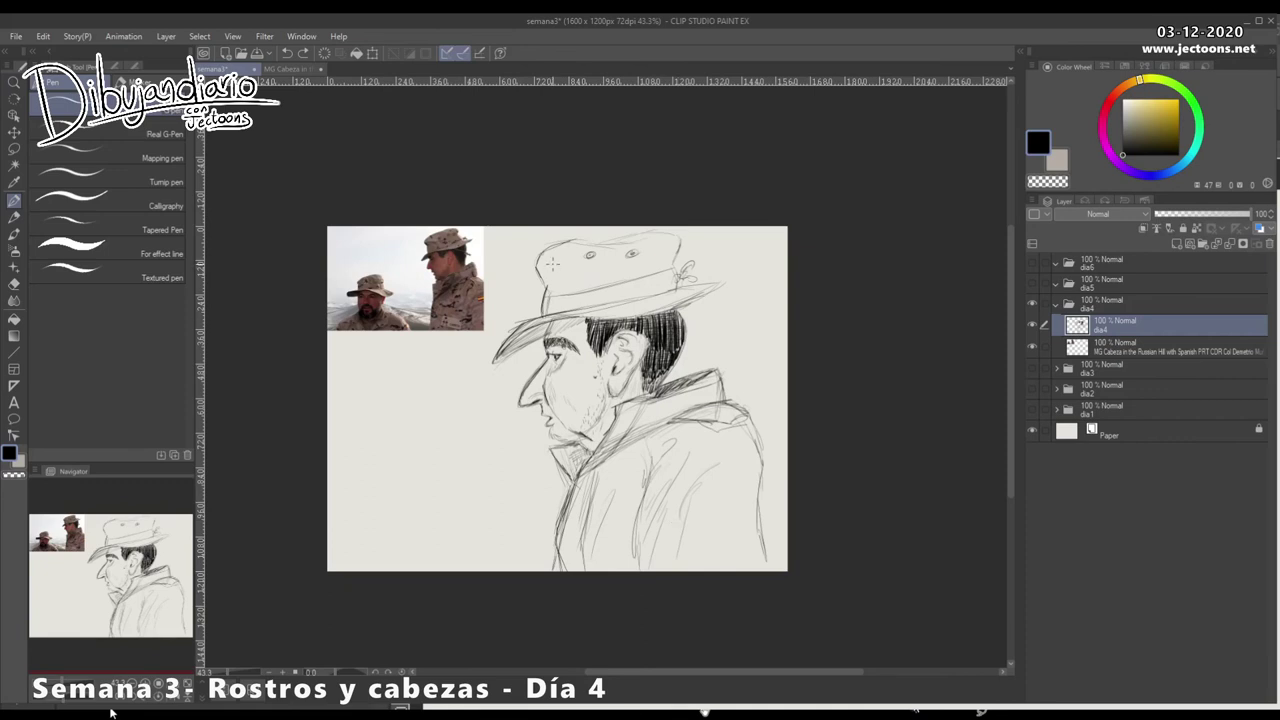
mouse_move(540, 268)
mouse_down()
mouse_move(568, 280)
mouse_move(618, 261)
mouse_up()
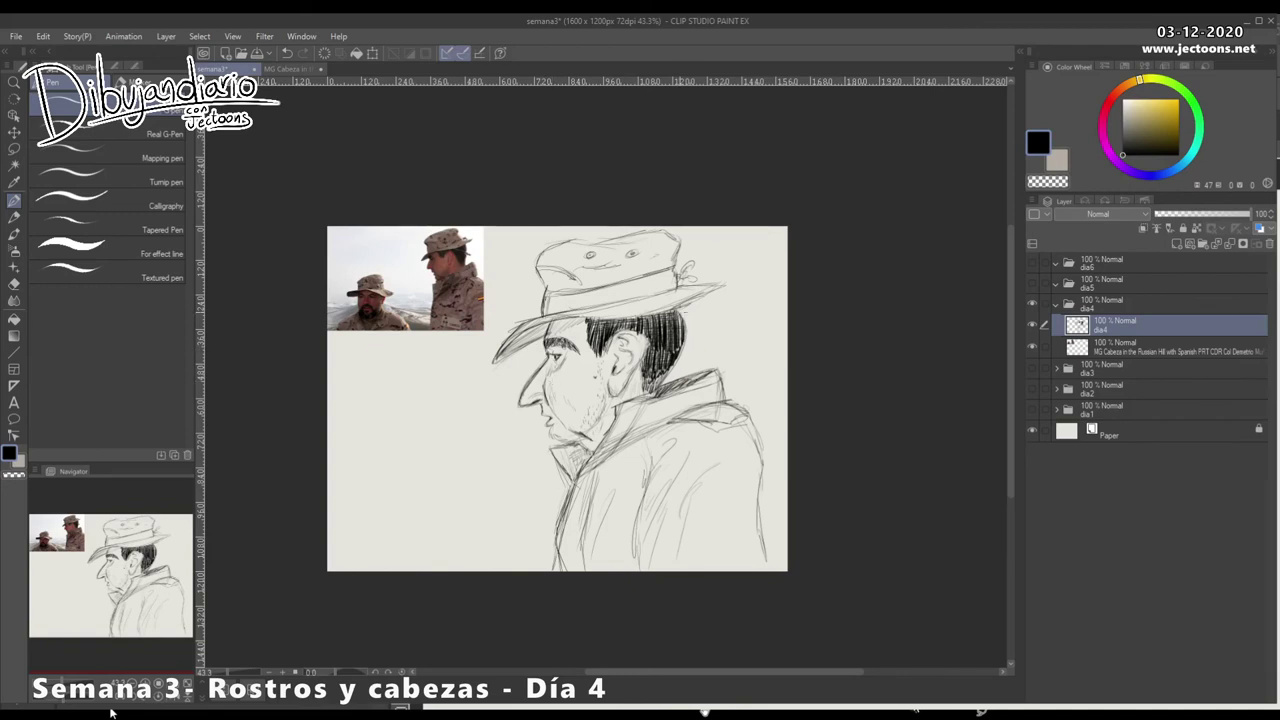
Step: Add final strokes to the hair at the nape and the rear collar, and save the file
mouse_move(679, 357)
mouse_down()
mouse_move(655, 381)
mouse_move(632, 372)
mouse_up()
drag(640, 398, 712, 372)
key(ctrl+s)
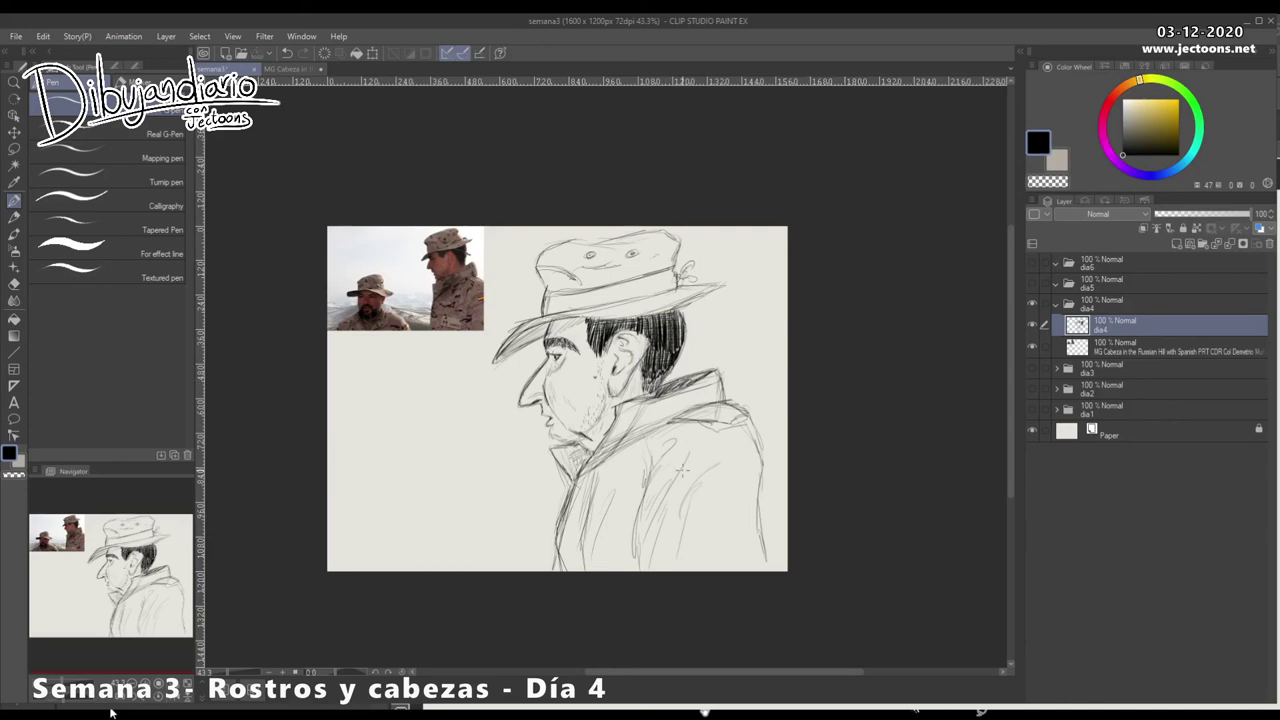